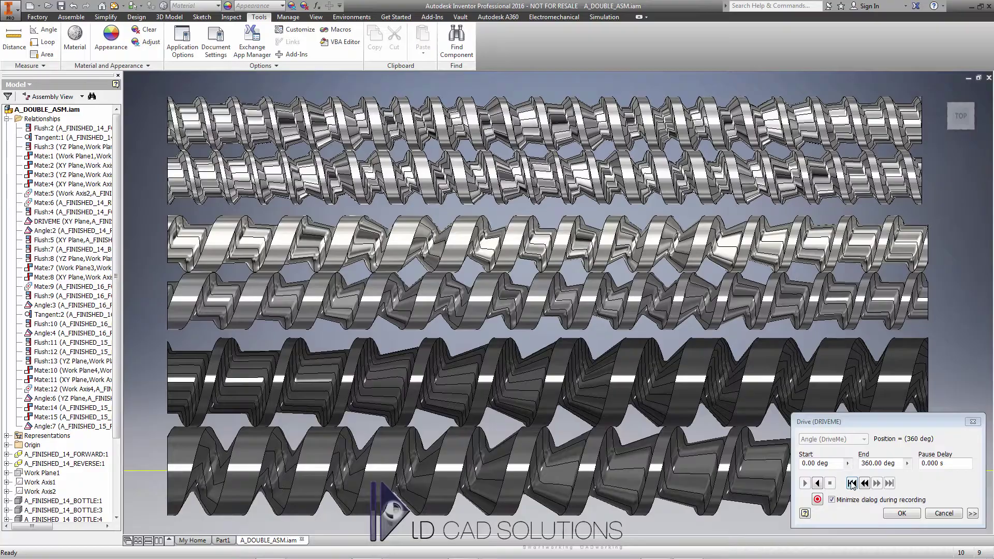
- Reset the DRIVEME angle constraint to its start and drive it from 0 to 360 deg to animate the feed scrolls
click(852, 483)
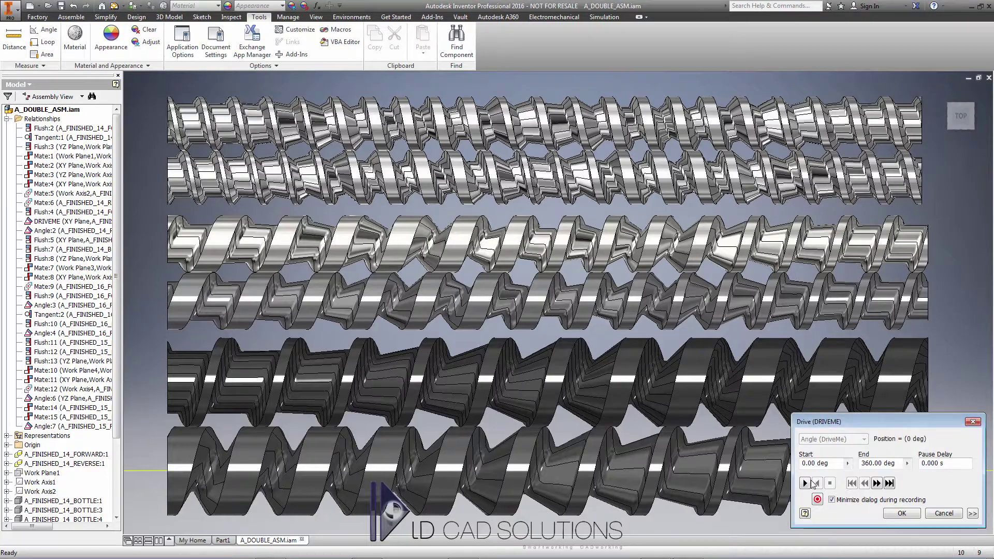
click(806, 483)
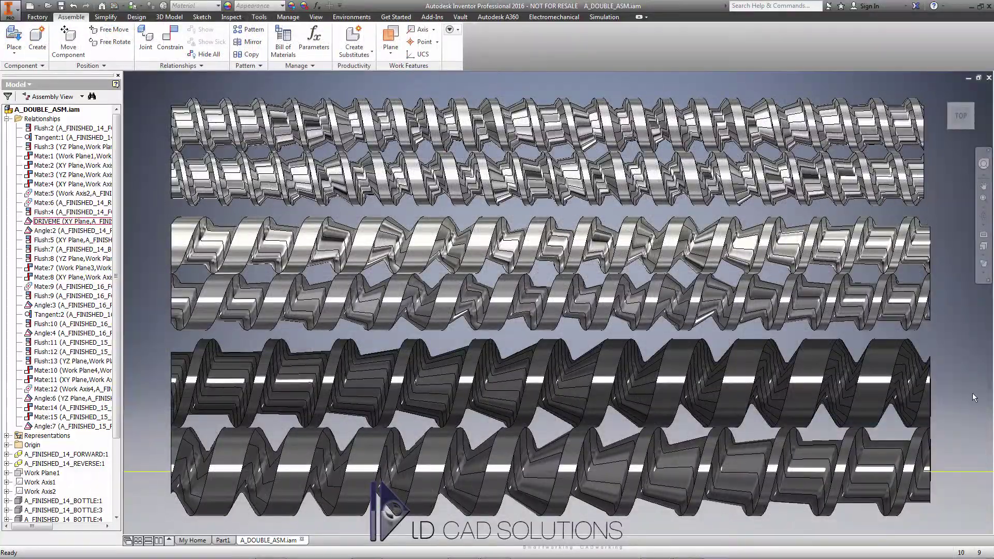
middle_drag(973, 393, 971, 396)
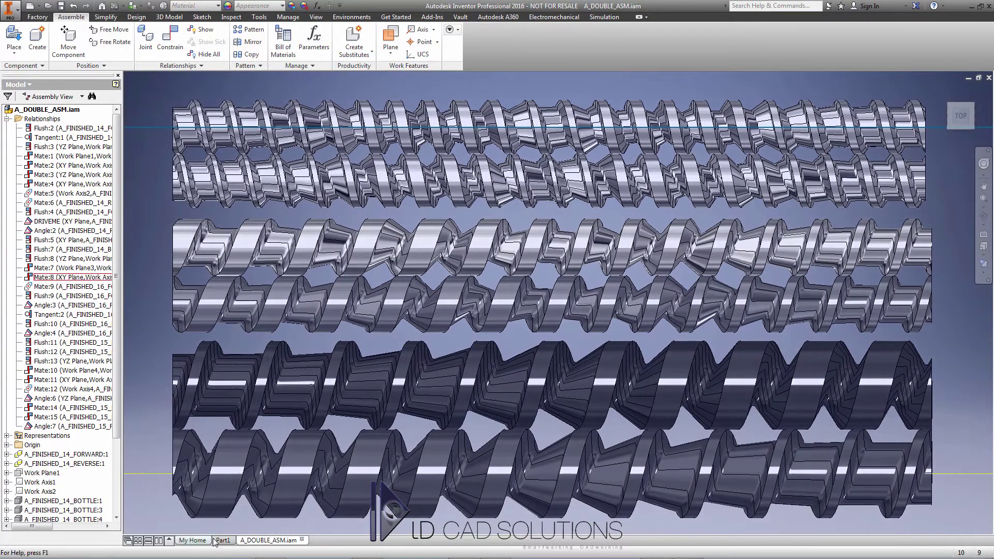
- Switch to Part1, run the Feed Scroll Generator and delete the default rounded rectangle from its bottle shape sketch
click(218, 540)
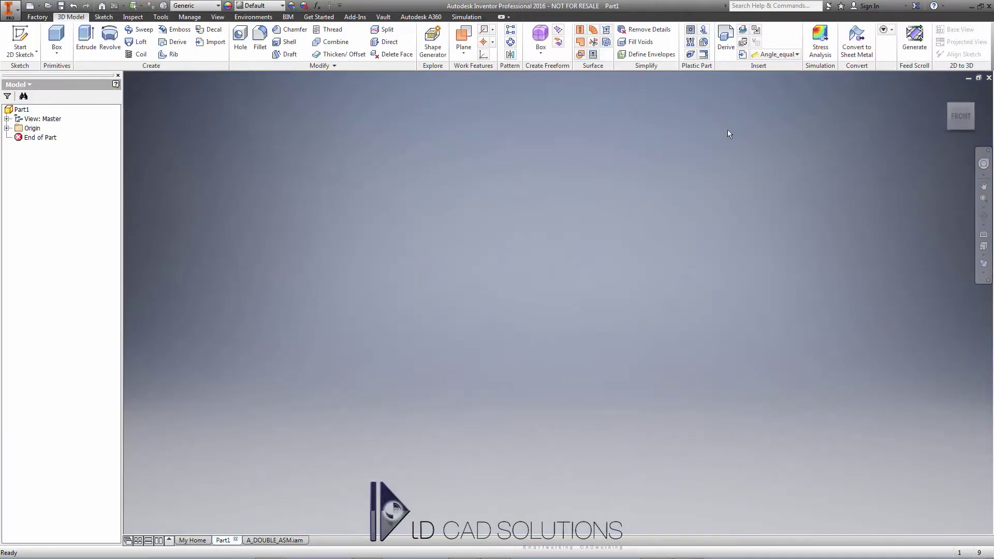
click(918, 44)
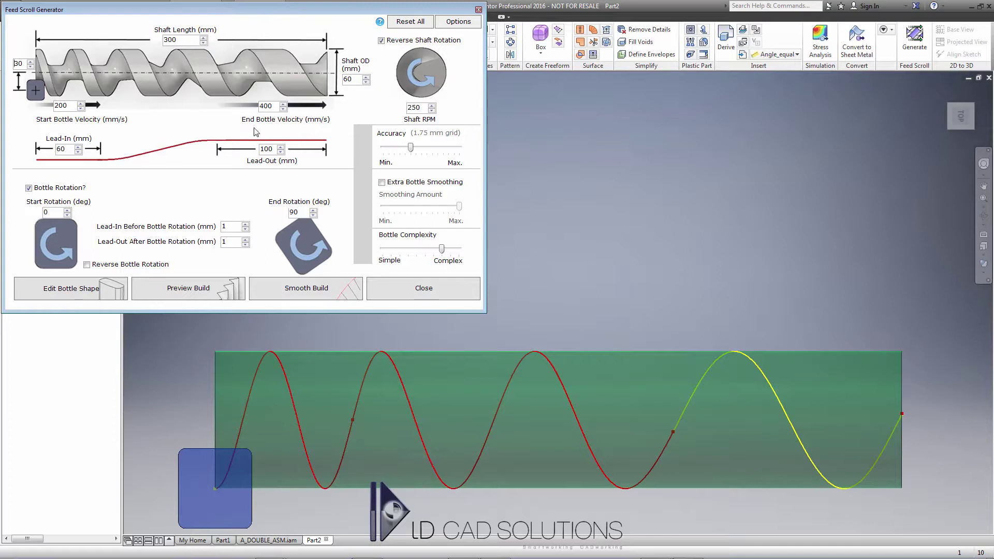
click(74, 290)
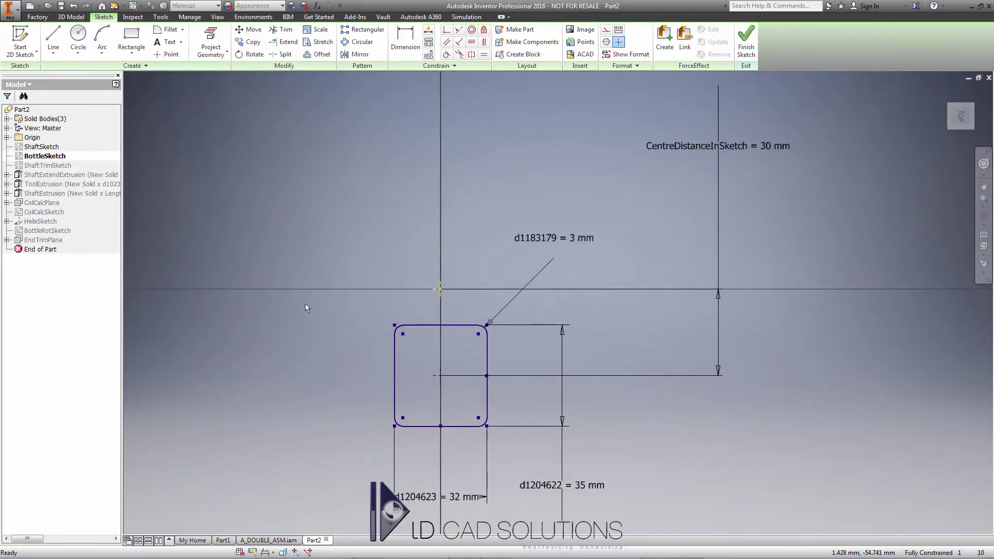
mouse_move(352, 309)
mouse_down()
mouse_move(547, 453)
mouse_move(533, 450)
mouse_up()
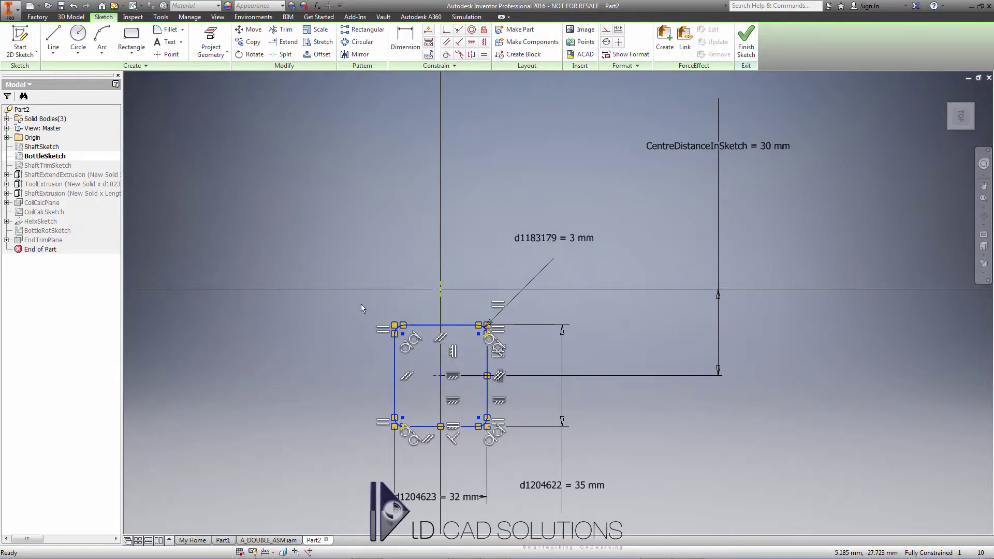
key(Delete)
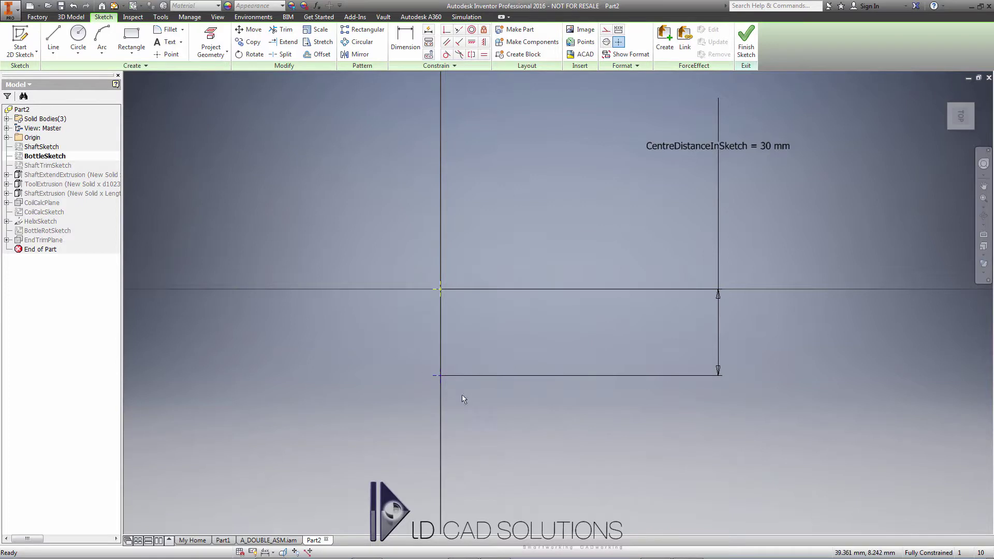
- Draw a 3-sided polygon with sides about 34 mm long, centred on the bottle centre point, with its apex on the centre line towards the origin
click(441, 376)
mouse_move(442, 378)
middle_drag(385, 334, 393, 319)
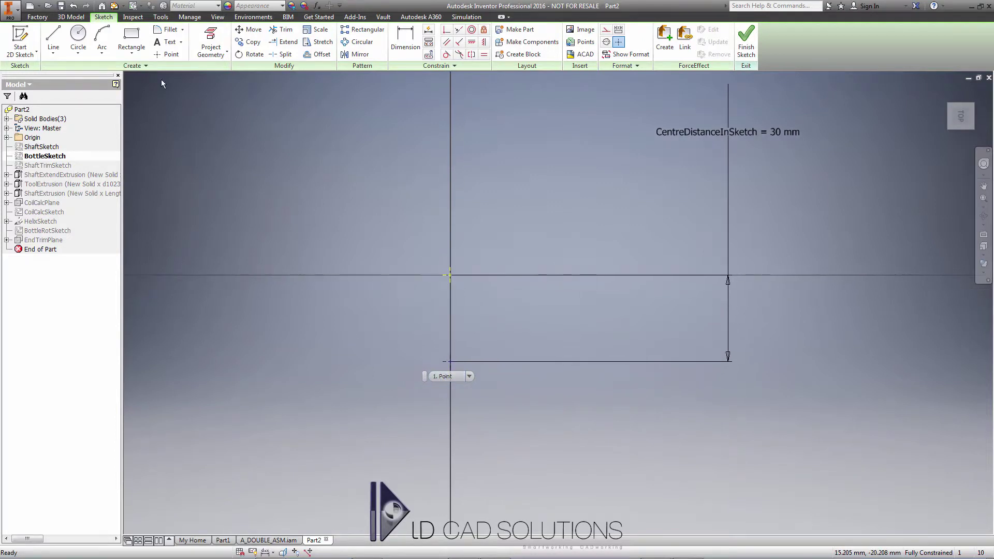
click(133, 58)
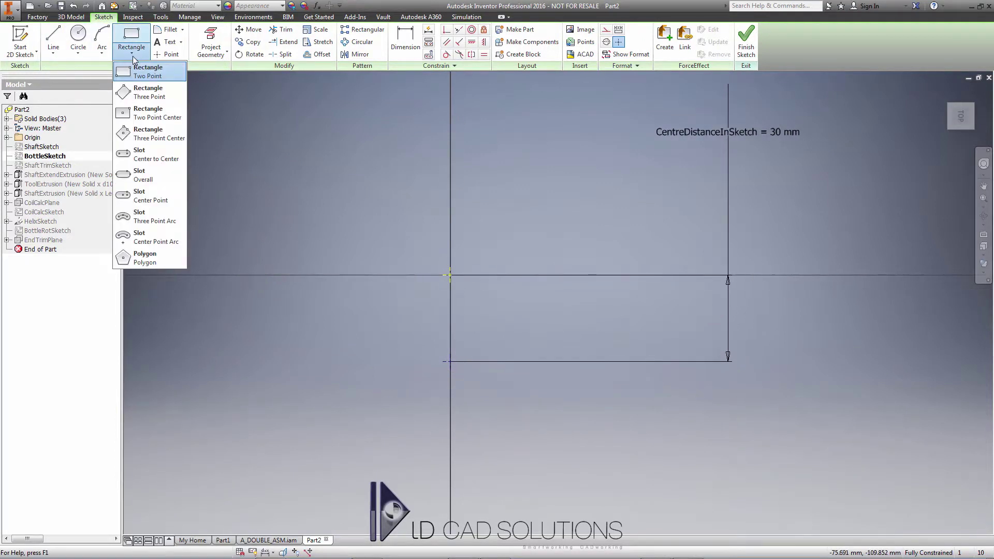
click(146, 259)
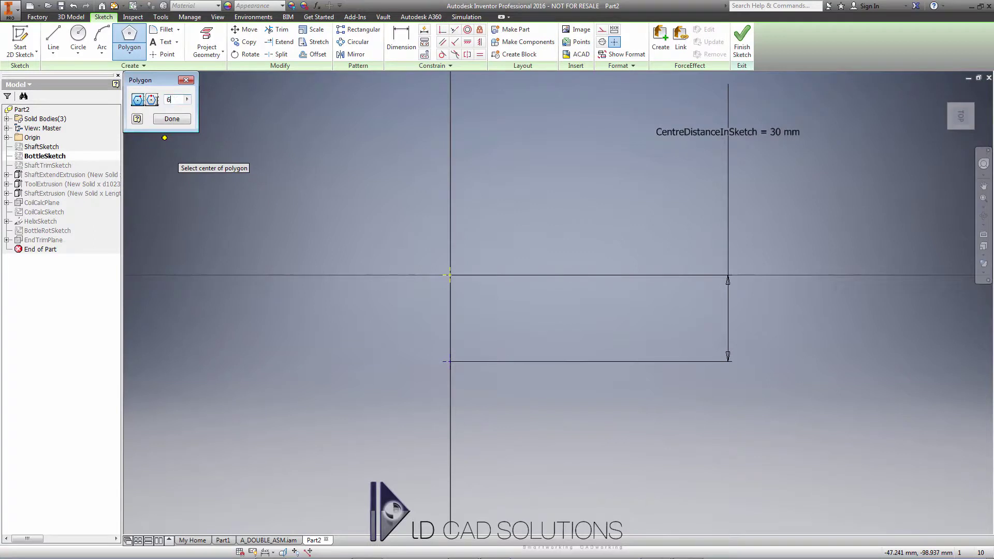
text(3)
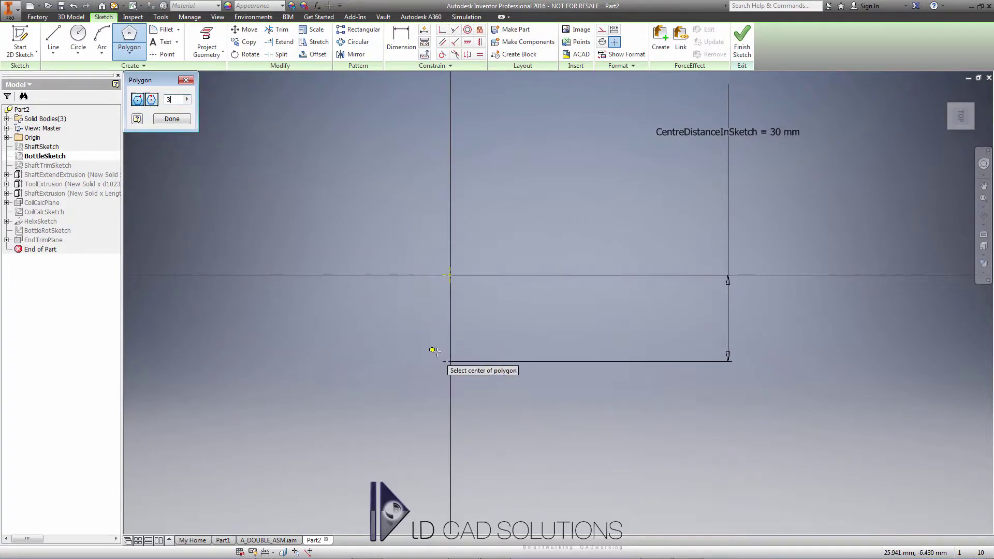
click(448, 361)
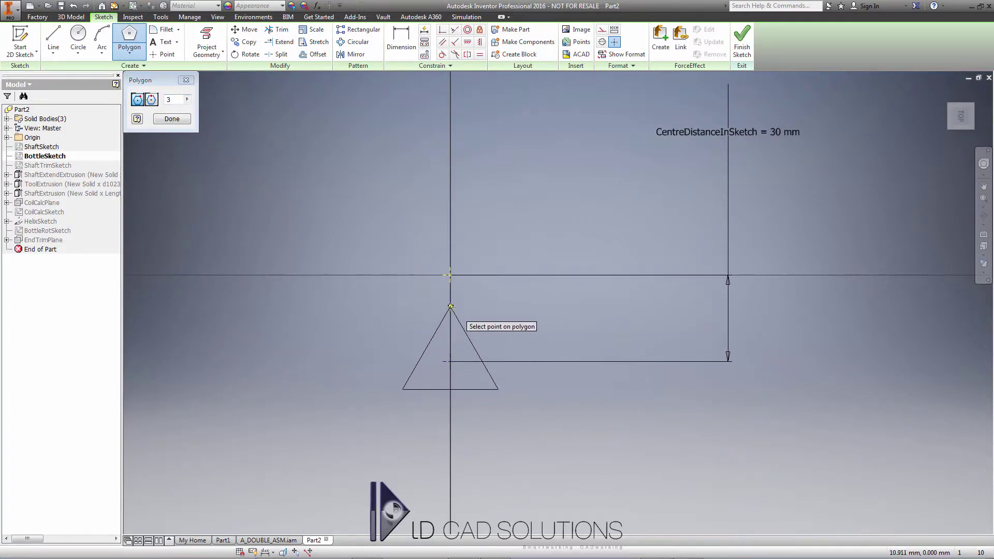
click(450, 306)
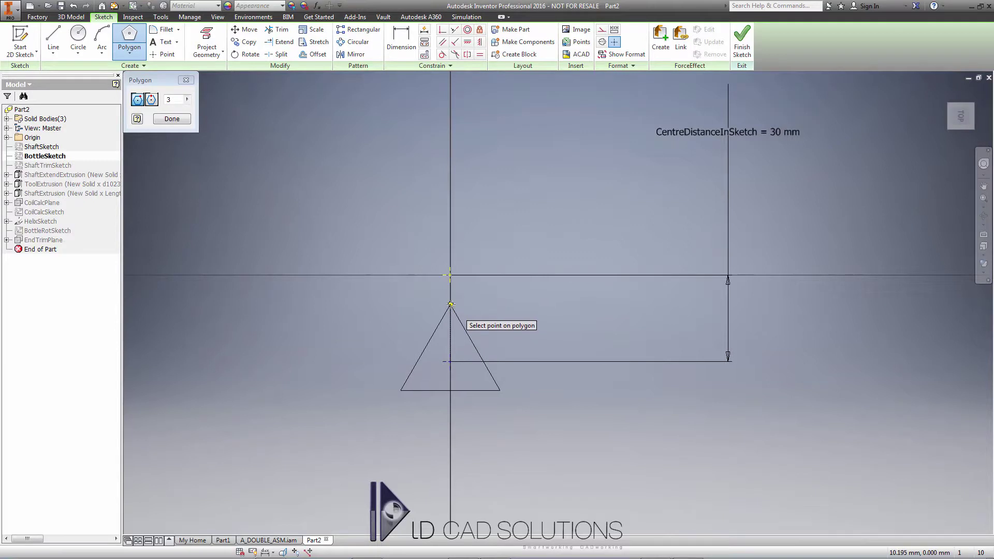
- Dimension the triangle's side length to 32 mm
click(401, 41)
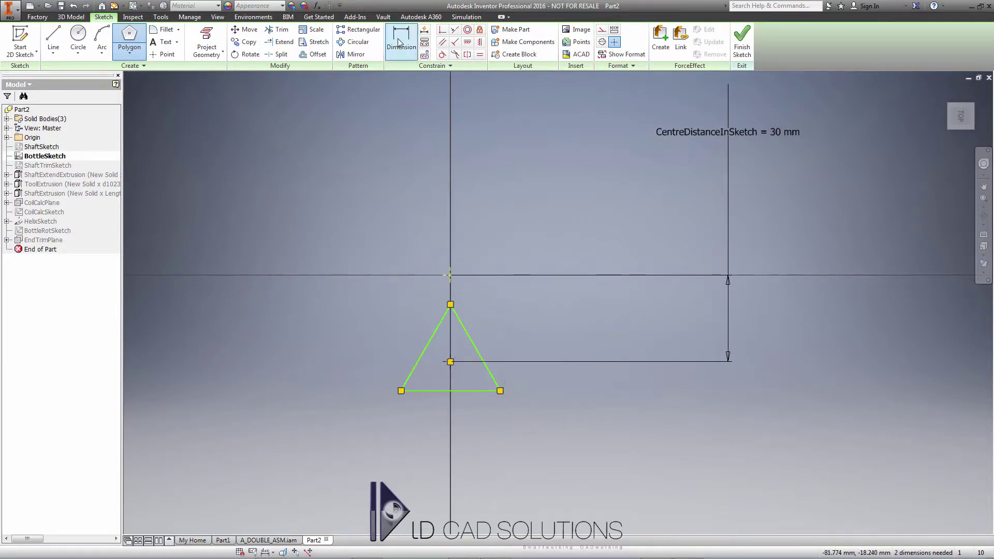
click(486, 343)
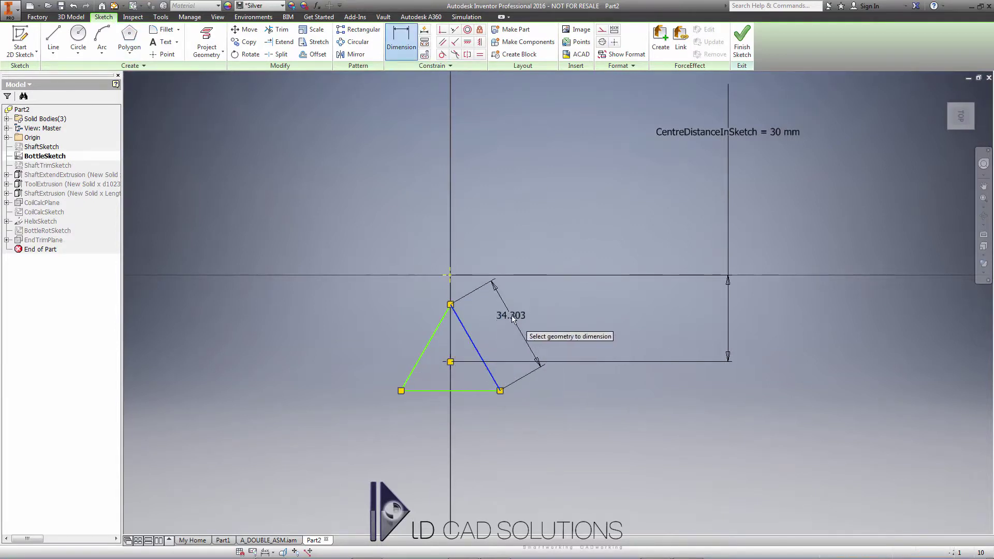
click(512, 324)
text(32)
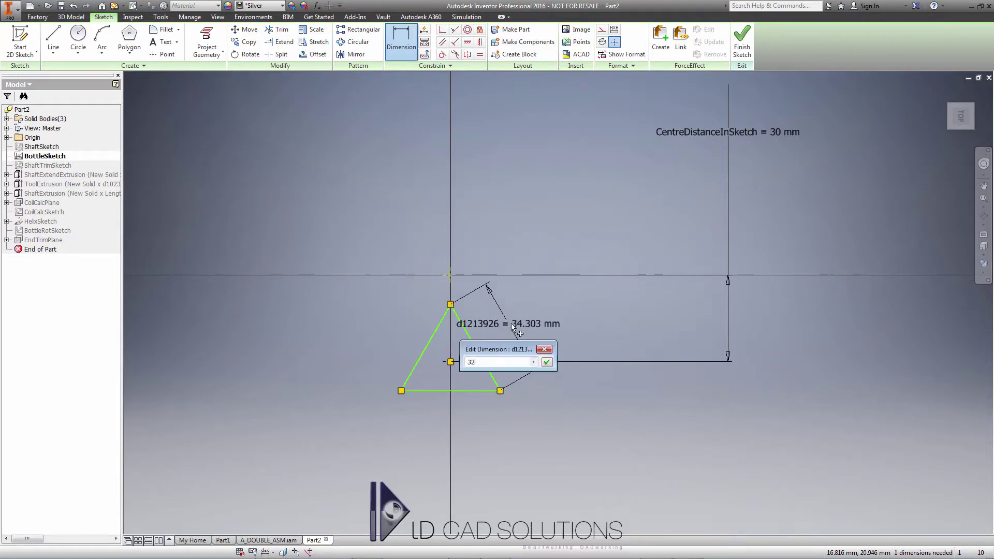
key(Return)
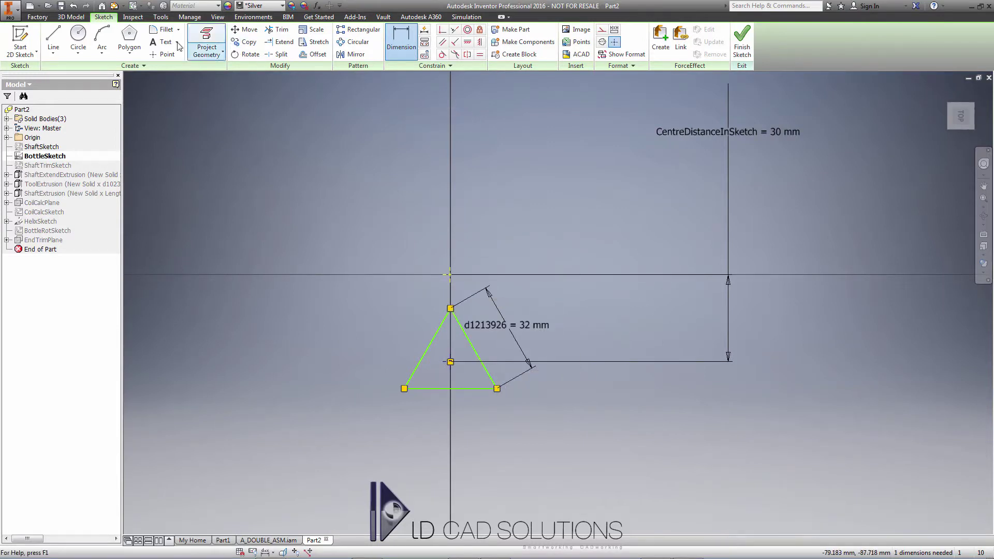
- Fillet all three corners of the triangle with a 2 mm radius
click(166, 30)
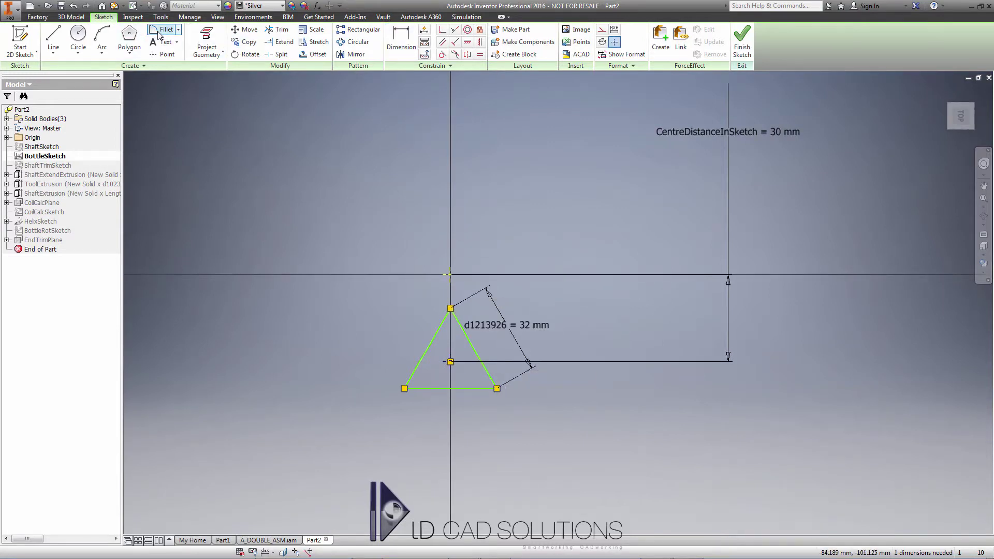
click(457, 322)
click(418, 361)
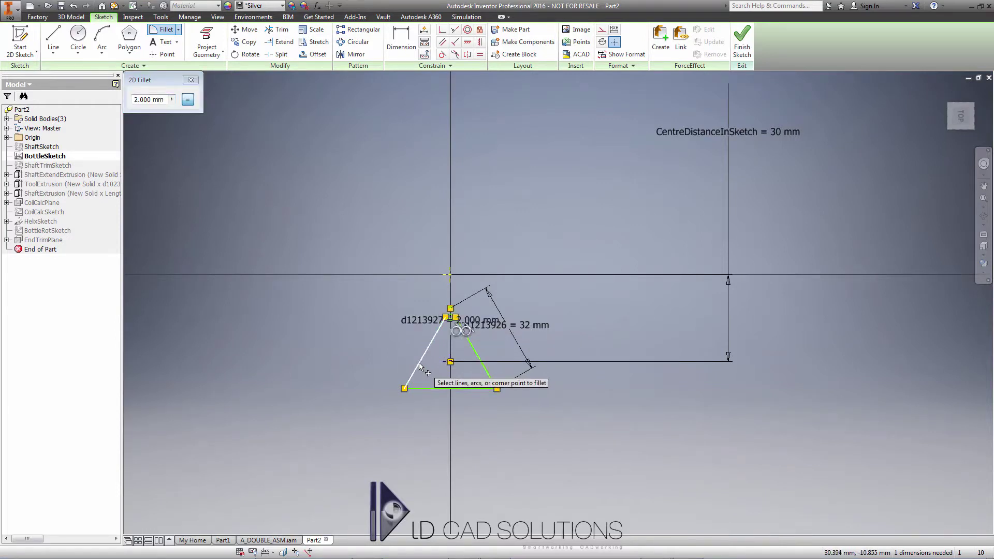
click(420, 389)
click(473, 392)
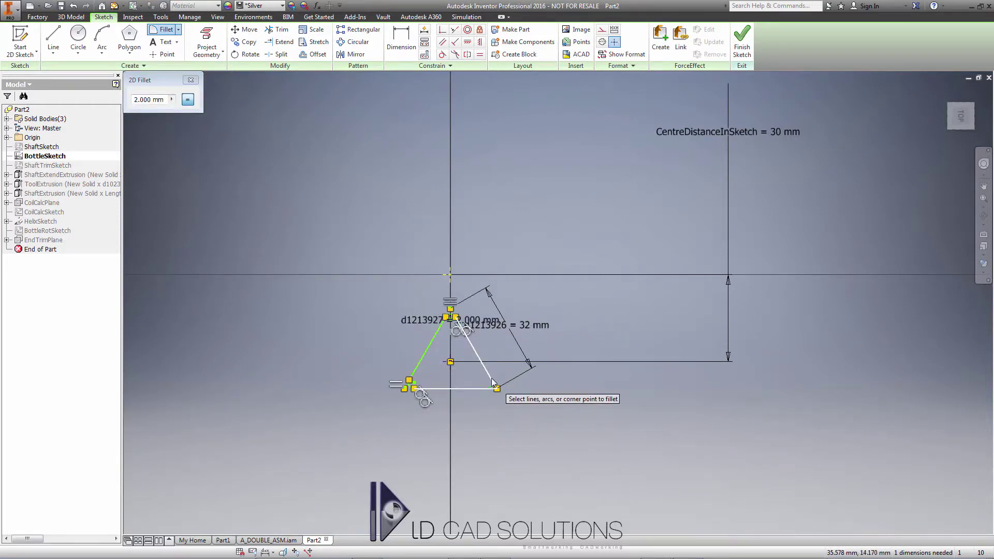
click(191, 81)
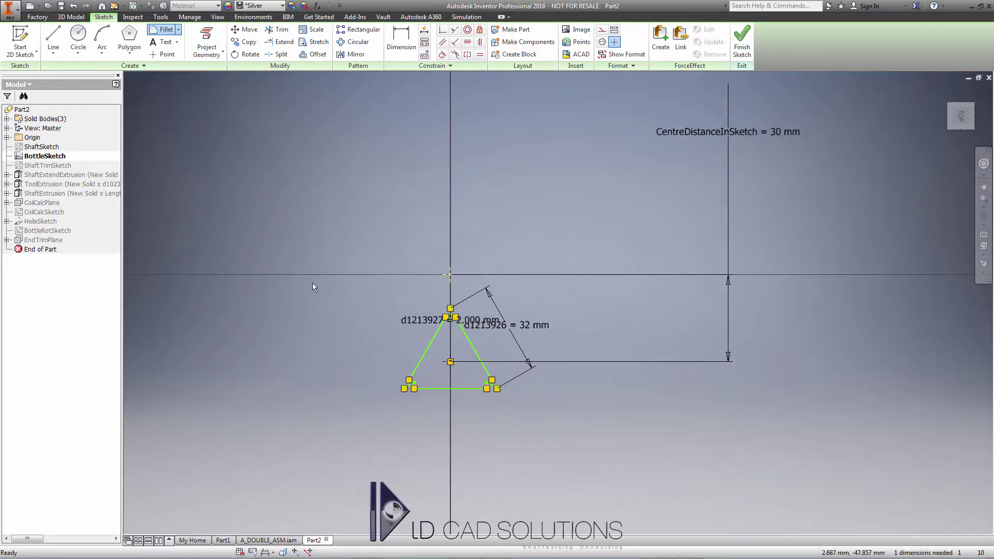
- Test the triangle's freedom by rotating it slightly, and apply a Vertical constraint to its base edge opposite the apex
scroll(482, 388, up, 5)
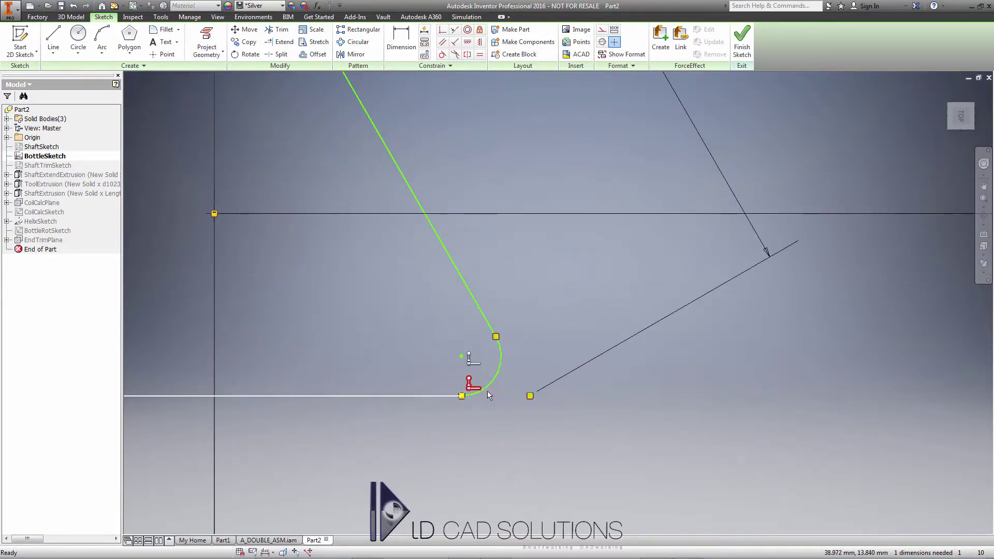
scroll(487, 390, down, 3)
scroll(422, 307, down, 3)
middle_drag(457, 290, 527, 314)
middle_drag(643, 263, 644, 265)
mouse_move(528, 393)
mouse_down()
mouse_move(543, 377)
mouse_move(533, 375)
mouse_up()
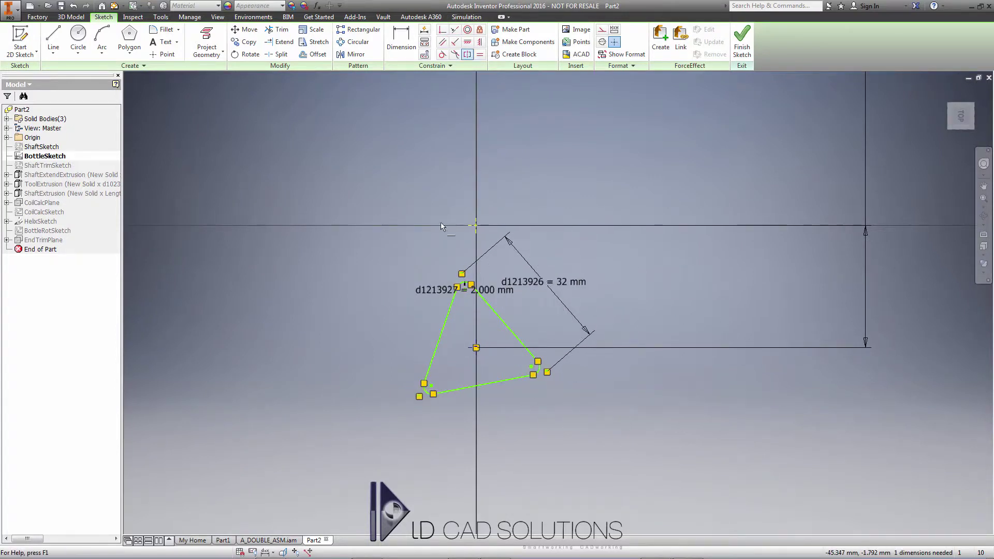
click(480, 42)
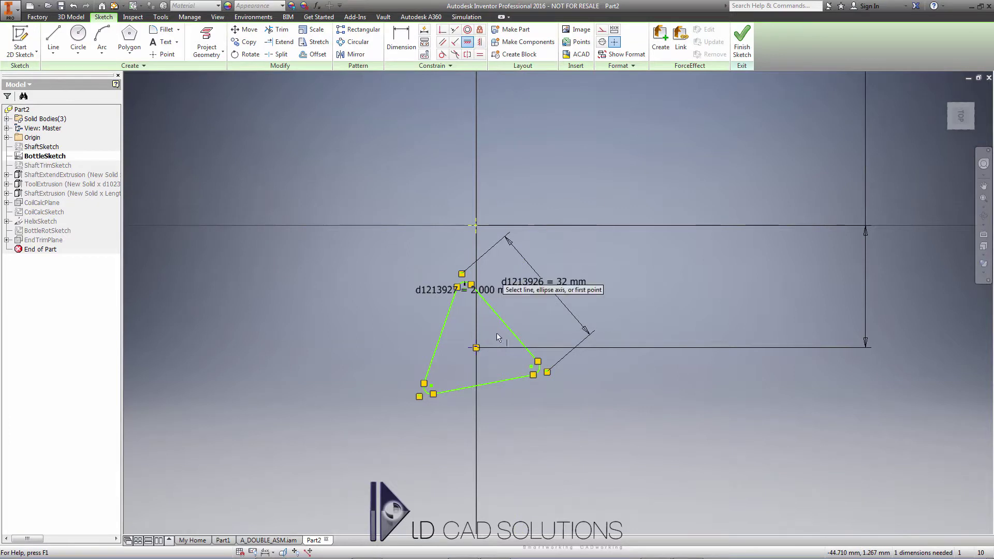
click(507, 379)
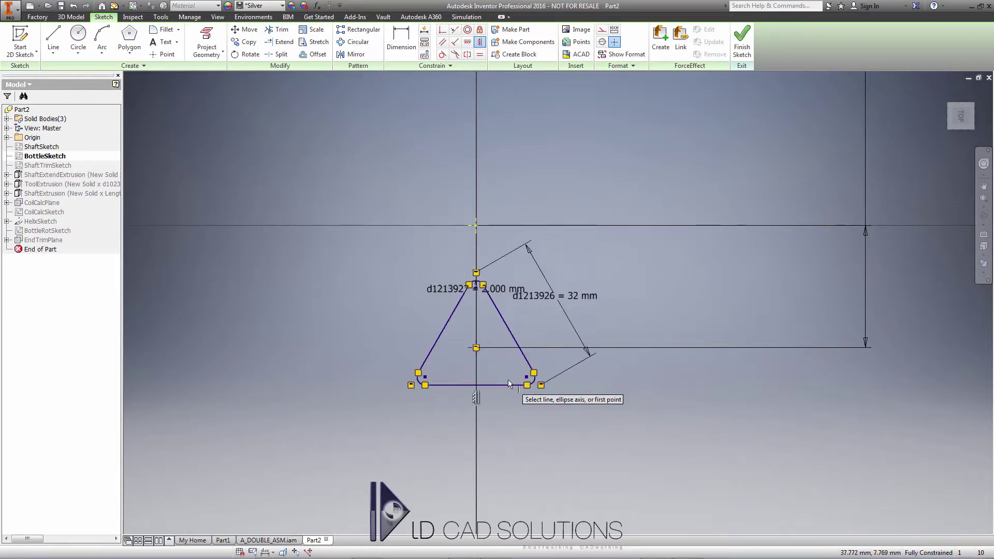
- Finish the bottle sketch accepting the update errors, and reopen the Feed Scroll Generator with the active model's settings, automatically rebuilding ToolExtrusion
click(744, 42)
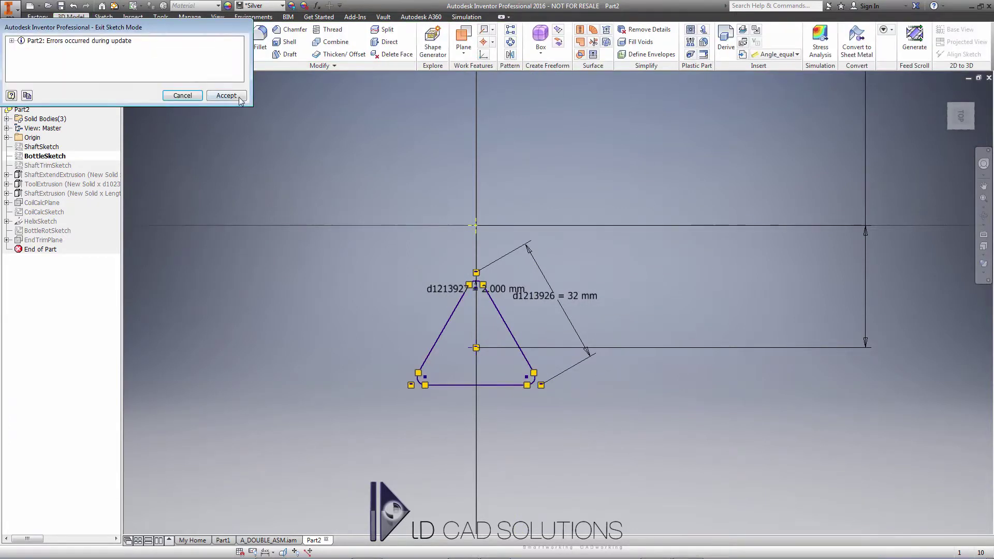
click(227, 96)
click(914, 41)
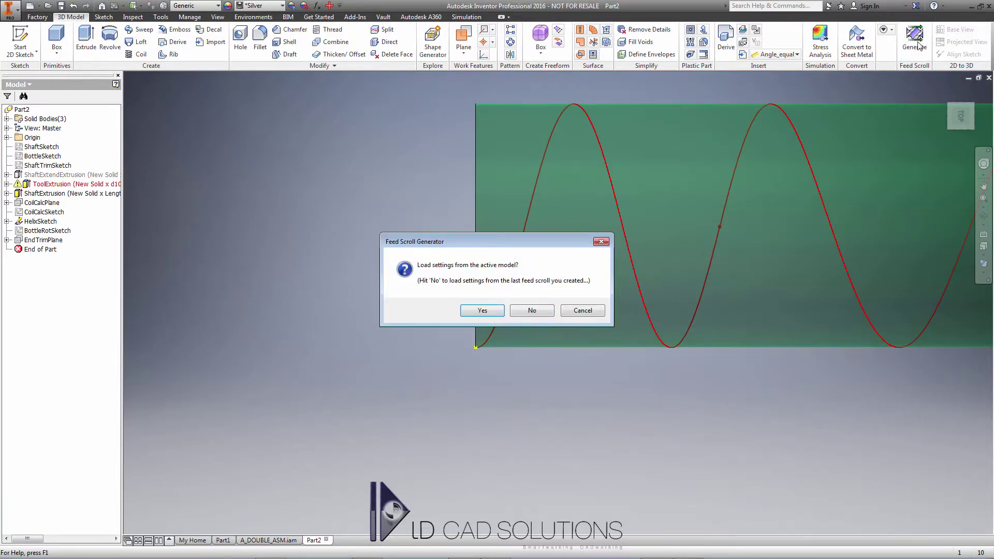
click(482, 310)
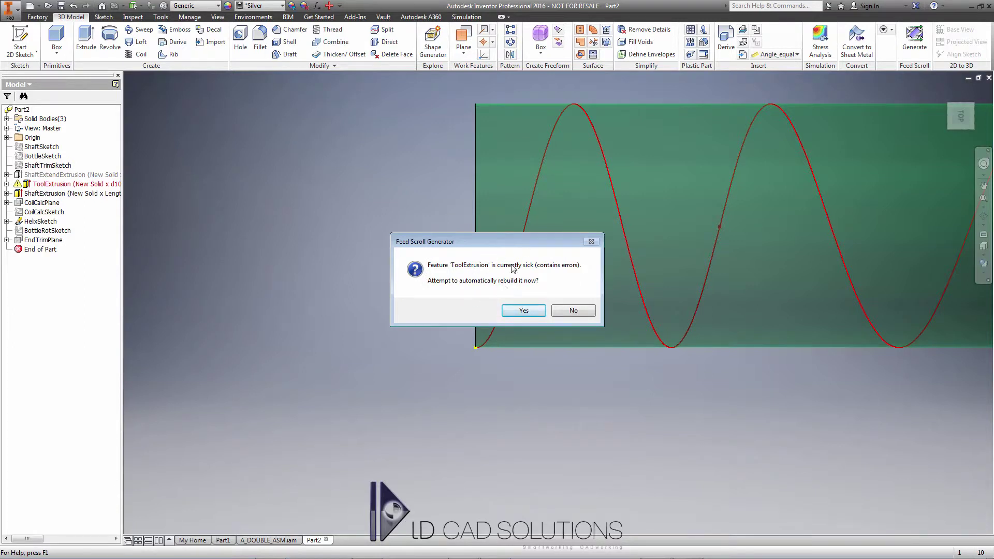
click(518, 311)
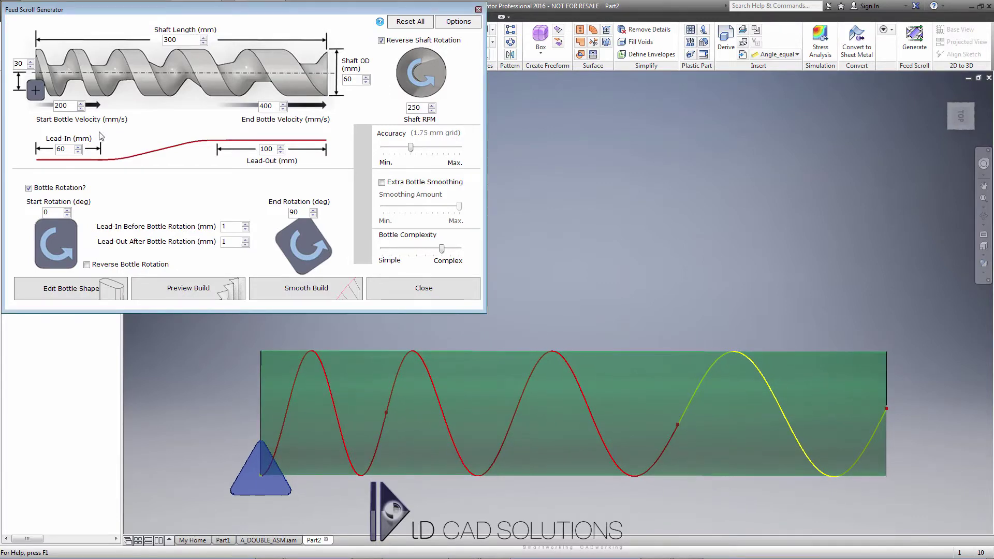
- Set the feed scroll's shaft length to 500 mm
double_click(183, 42)
text(500)
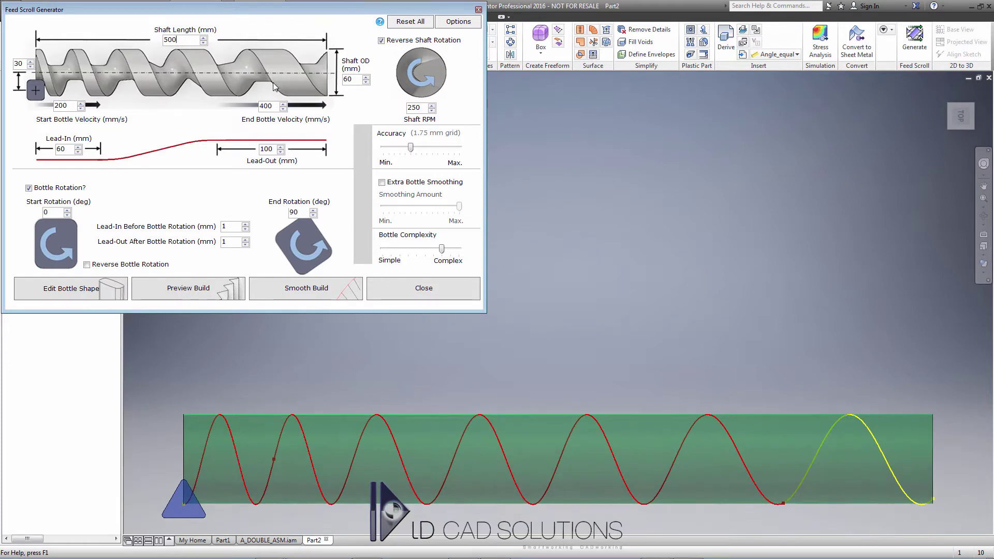
- Try a start bottle velocity of 350 mm/s and set it back to 200 mm/s
double_click(72, 105)
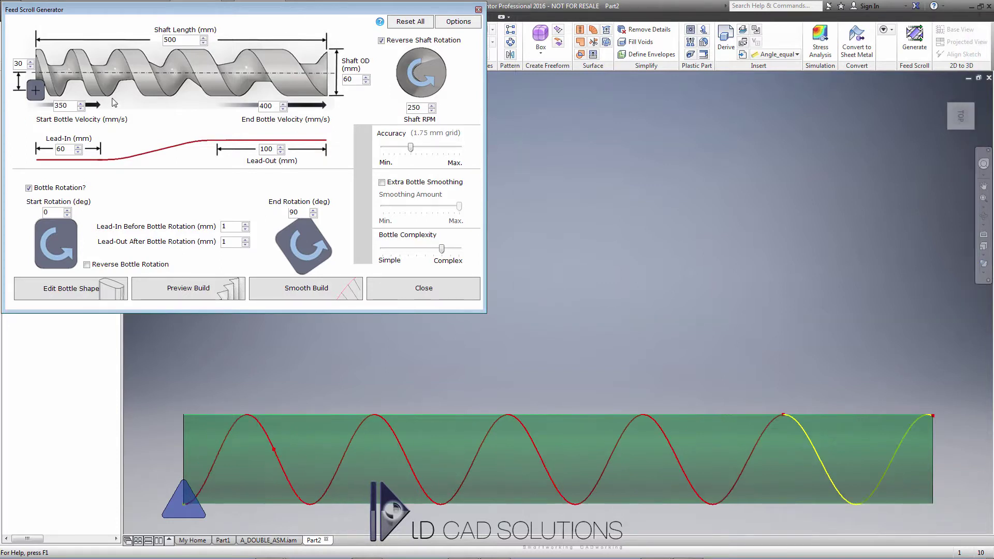
drag(72, 106, 37, 110)
text(200)
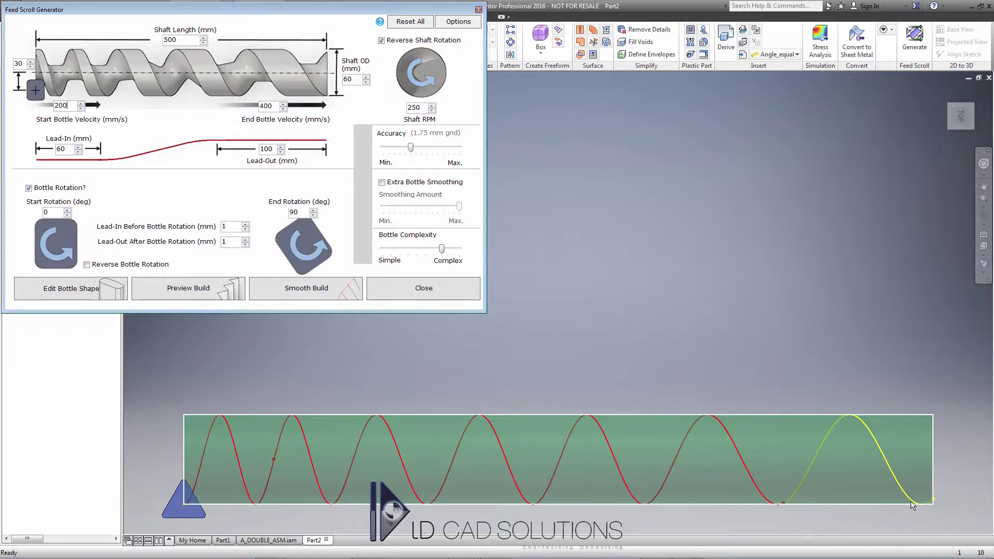
- Set the end bottle velocity to 350 mm/s and the lead-in to 200 mm
double_click(276, 107)
text(350)
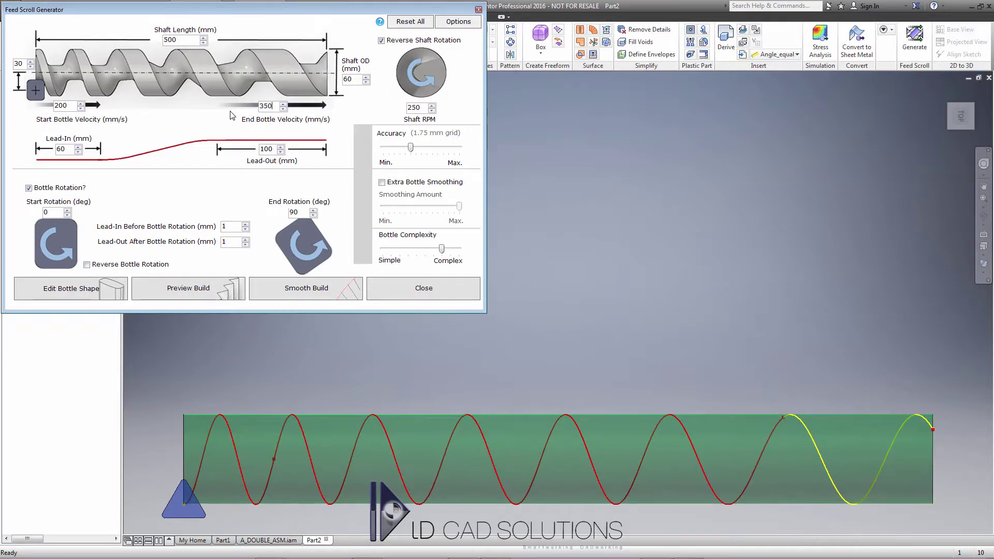
double_click(71, 150)
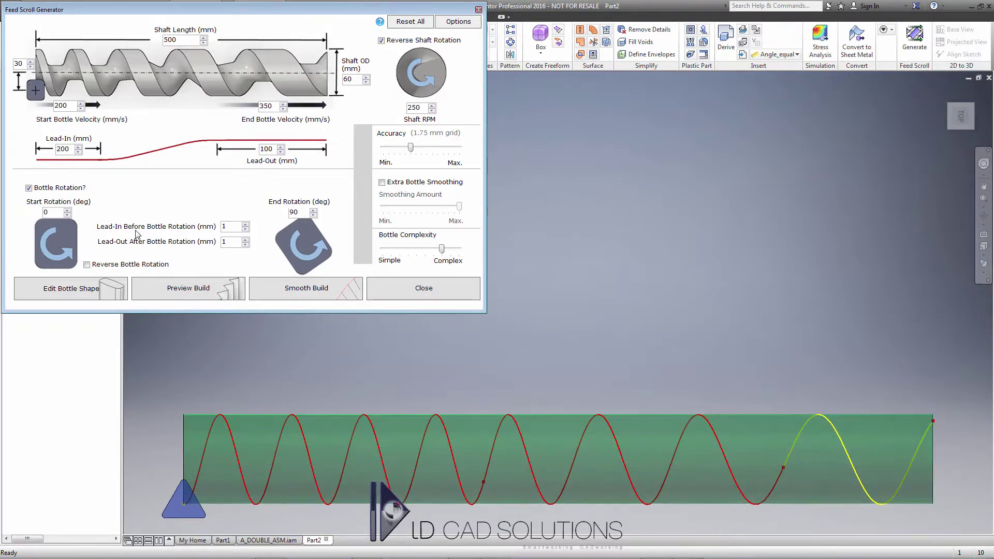
- Change the feed scroll's lead-in length to 150 mm
key(BackSpace)
key(BackSpace)
key(BackSpace)
text(150)
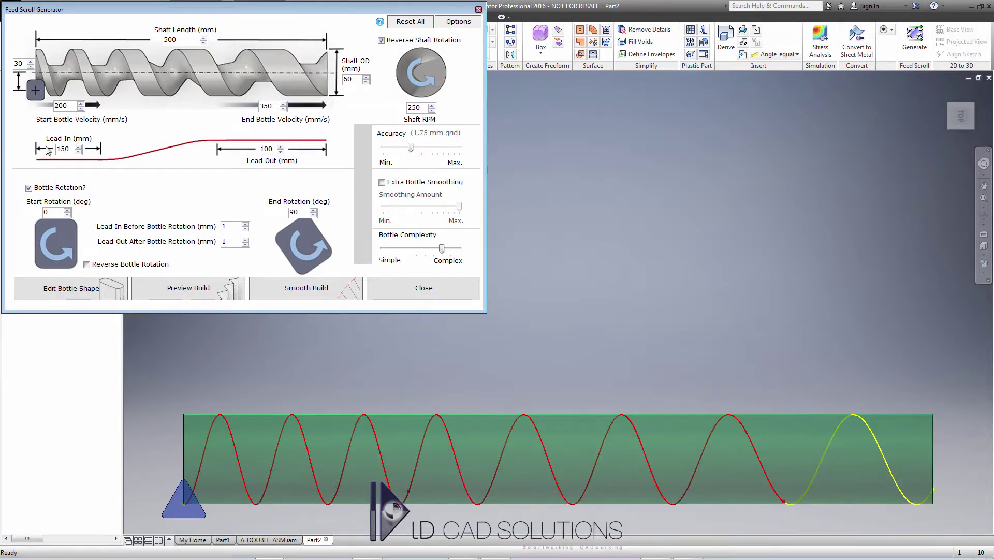
- Try a 40 mm bottle offset from the shaft axis and set it back to 30 mm
click(31, 62)
click(30, 62)
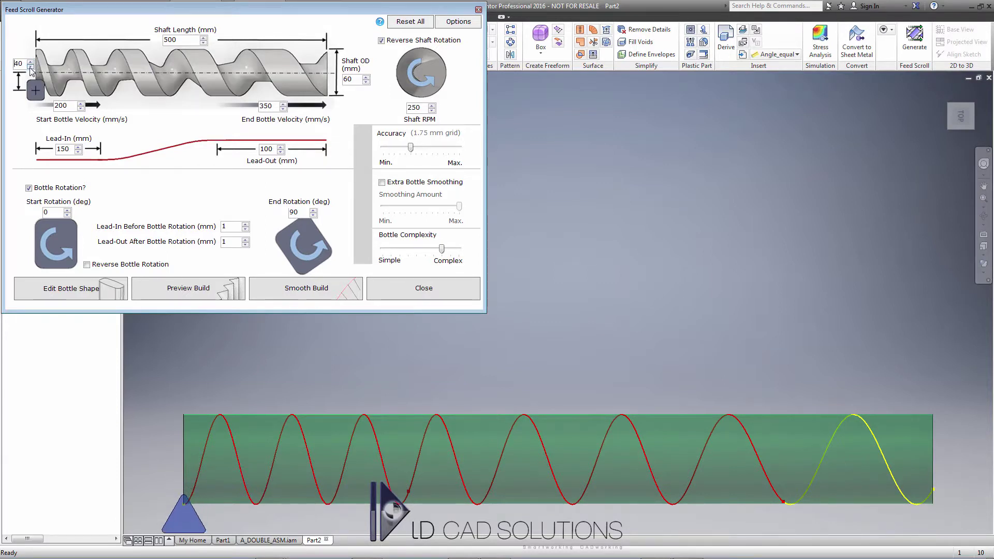
click(31, 66)
click(31, 67)
- Try a shaft outer diameter of 100 mm and set it back to 60 mm
double_click(354, 79)
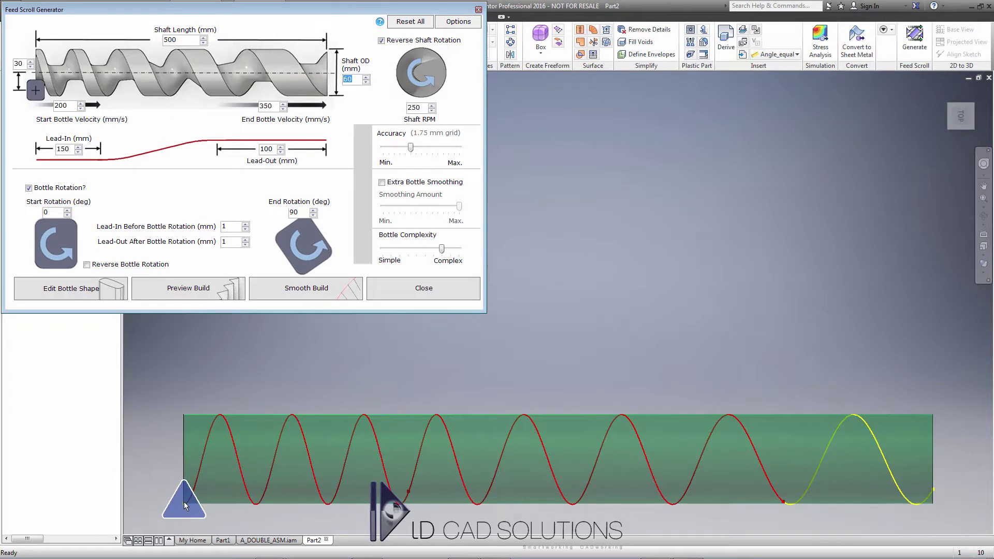
drag(334, 79, 318, 85)
text(100)
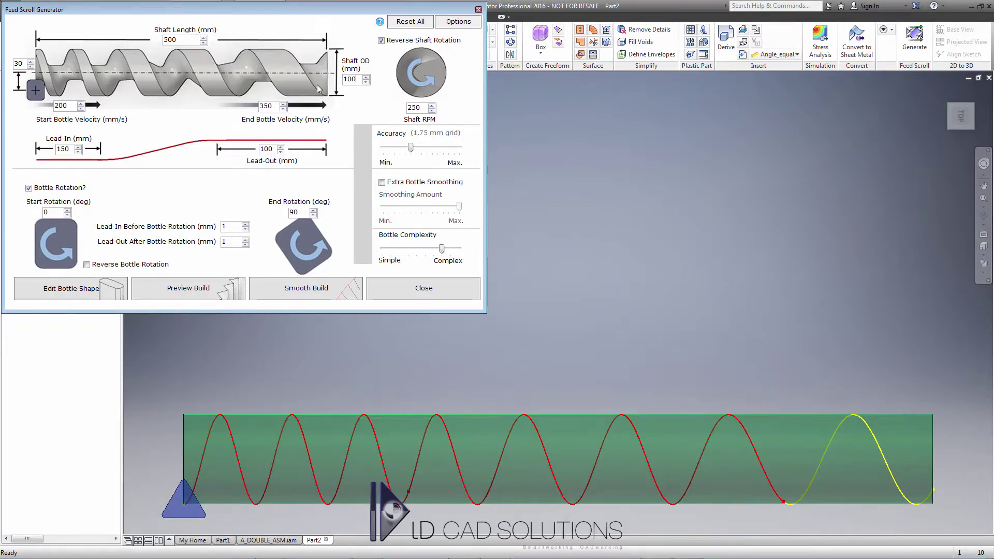
drag(362, 78, 302, 89)
text(60)
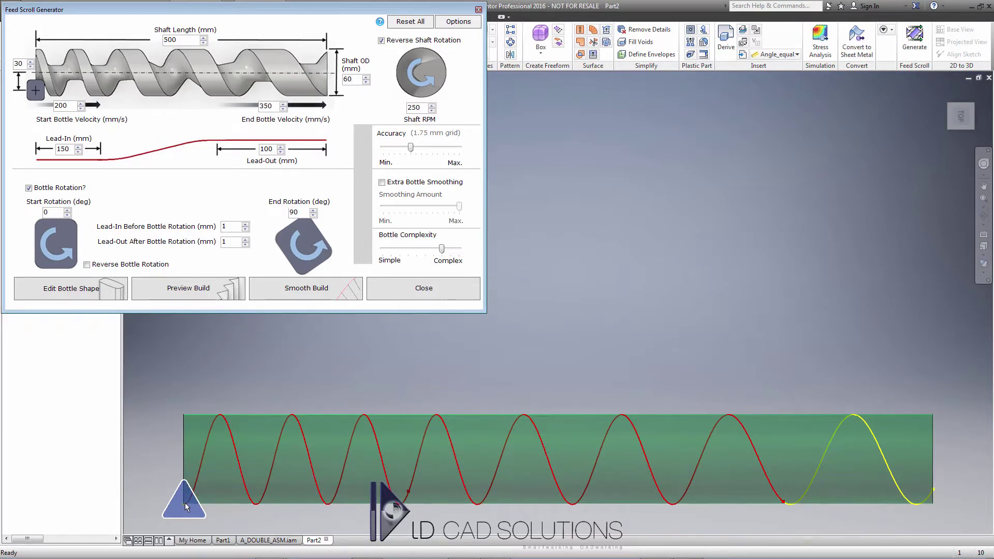
- Keep bottle rotation enabled and set its end rotation to 60 degrees
click(29, 189)
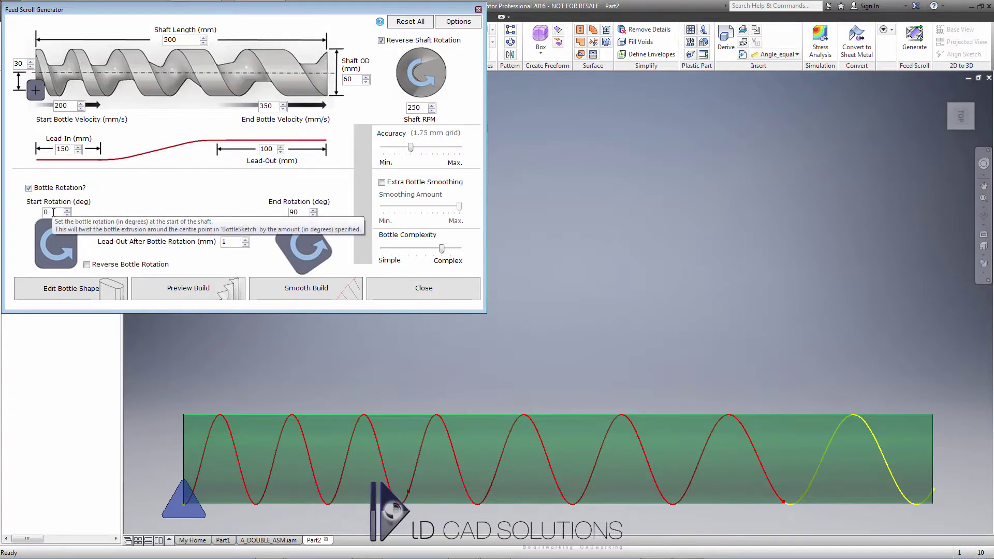
double_click(303, 212)
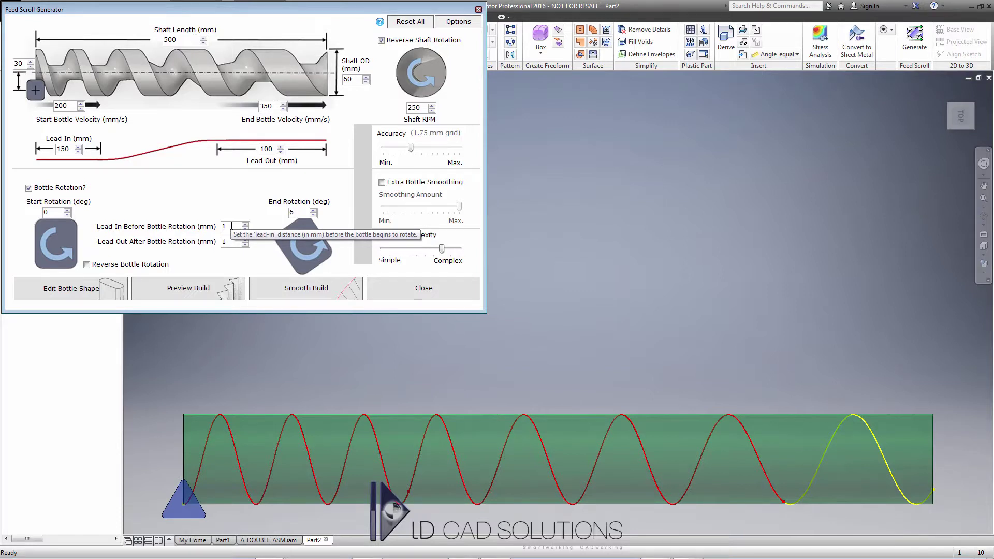
text(60)
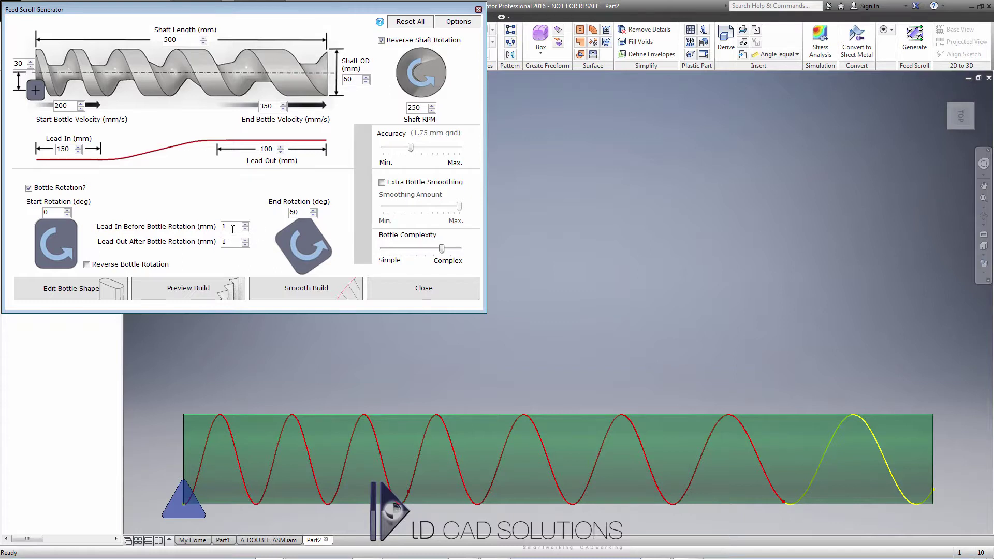
- Set both the lead-in before and the lead-out after bottle rotation to 0 mm
drag(207, 229, 194, 247)
click(234, 242)
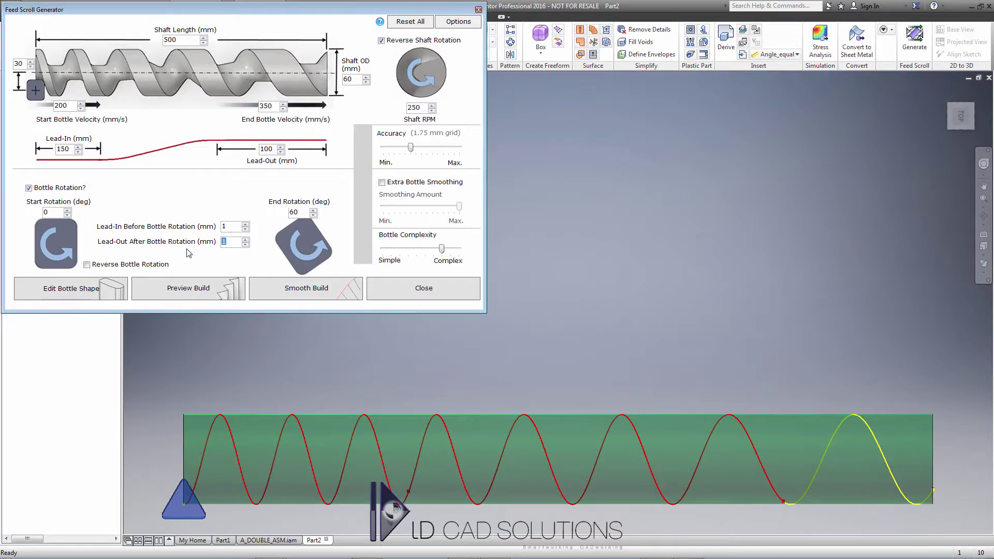
click(231, 226)
text(0)
click(235, 242)
text(0)
click(235, 227)
- Try reversing the bottle rotation, restore it, and turn off the reversed shaft rotation
click(87, 265)
click(87, 266)
click(381, 41)
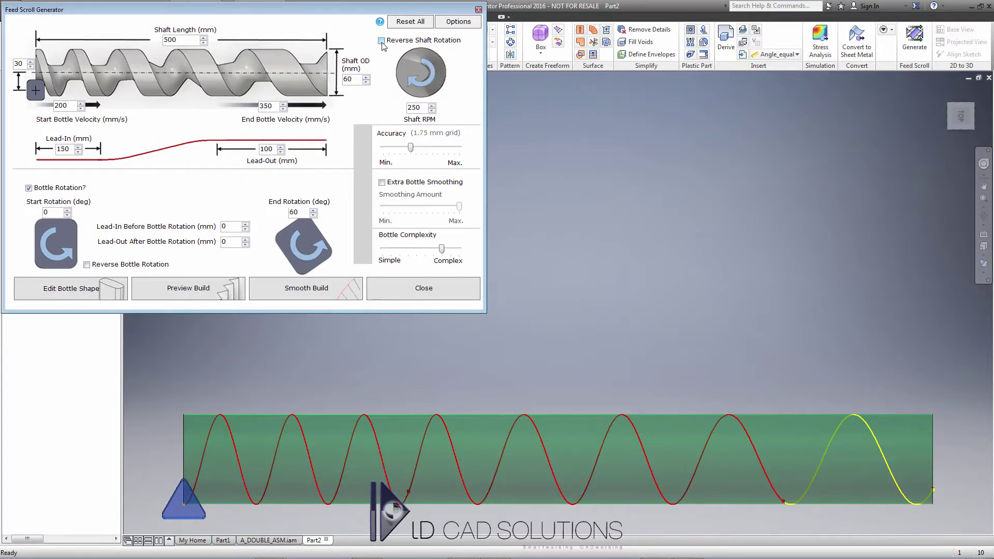
click(381, 41)
click(382, 41)
- Try a higher shaft RPM and step it back down to 250
double_click(423, 109)
click(432, 105)
click(432, 105)
click(431, 106)
click(432, 106)
click(432, 111)
click(431, 111)
click(431, 111)
click(432, 111)
- Try the maximum build accuracy and return it to the 1.75 mm grid
mouse_move(413, 150)
drag(412, 148, 463, 151)
mouse_move(460, 150)
mouse_down()
mouse_move(384, 148)
mouse_move(472, 156)
mouse_up()
mouse_move(460, 151)
drag(459, 148, 417, 147)
drag(417, 148, 410, 148)
- Lower the bottle complexity to slightly below mid-scale and save the generator options with Fastest Processing enabled
mouse_move(443, 253)
mouse_down()
mouse_move(386, 250)
mouse_move(434, 251)
mouse_up()
drag(435, 251, 414, 254)
click(458, 23)
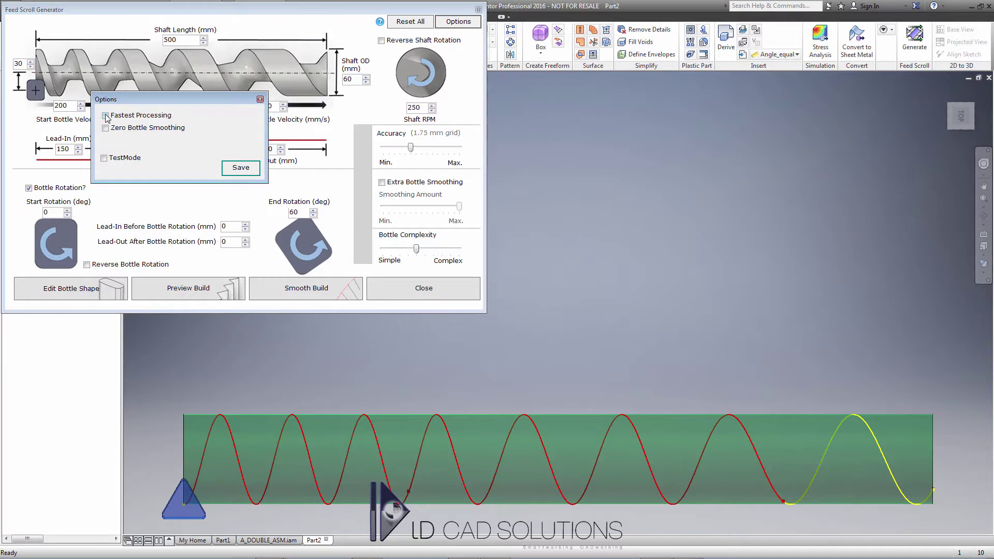
click(106, 116)
mouse_move(127, 137)
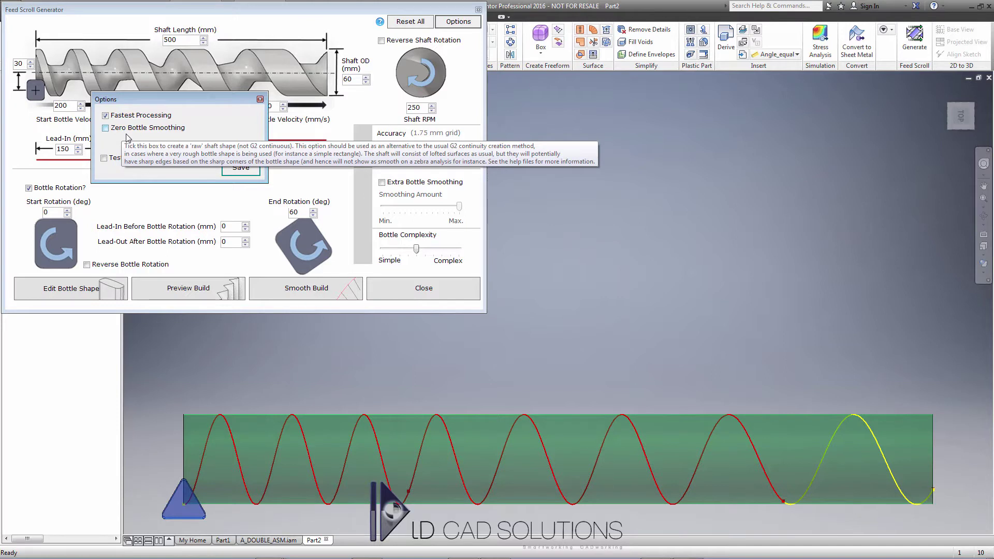
click(242, 168)
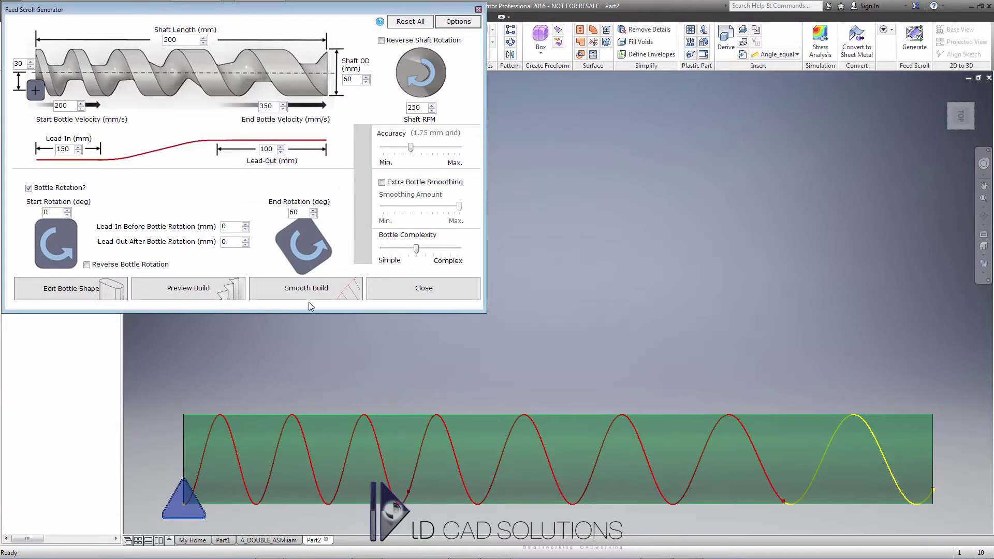
- Generate a preview build of the feed scroll and acknowledge its completion
click(191, 287)
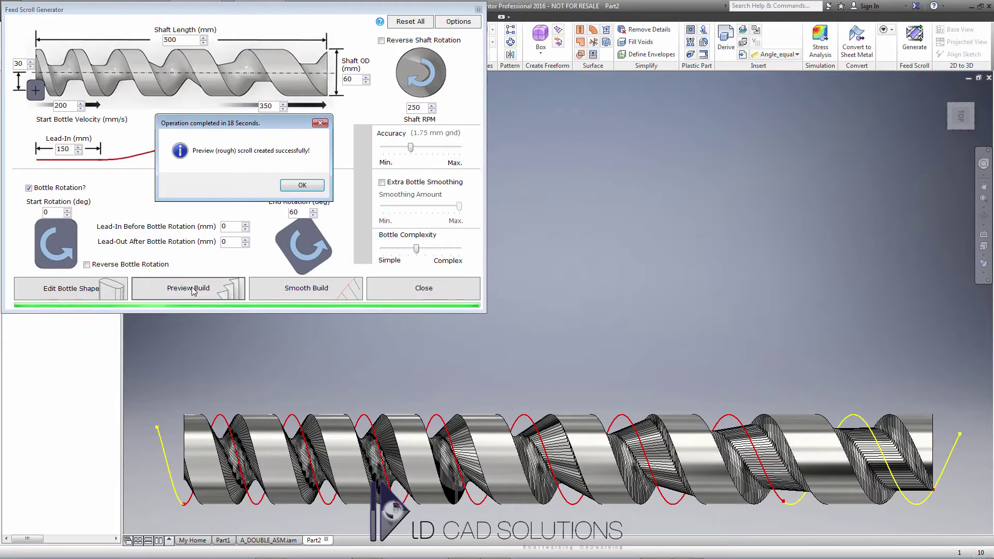
click(302, 184)
- Examine the preview scroll's faceted grooves up close and along the whole shaft
shift+middle_drag(278, 369, 358, 233)
scroll(359, 235, up, 10)
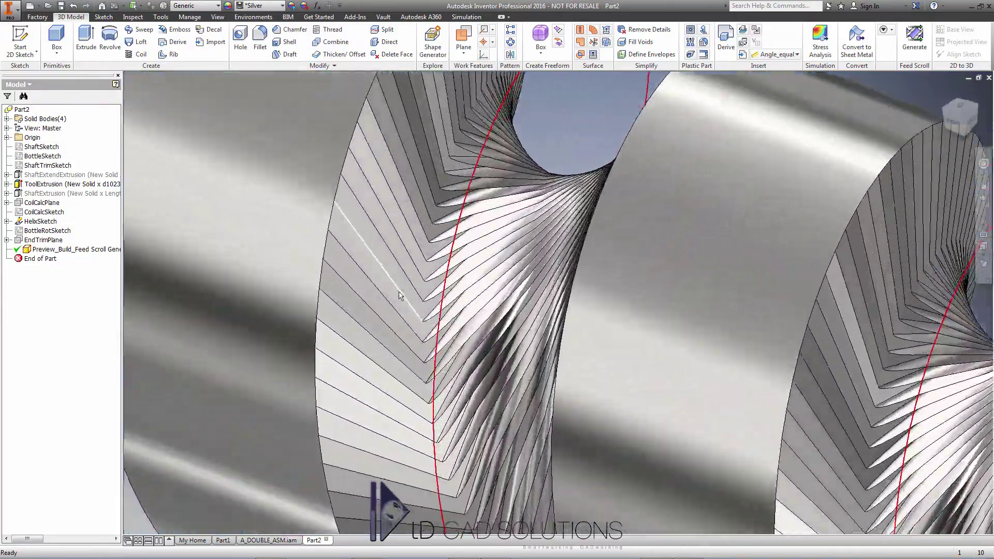
shift+middle_drag(399, 296, 559, 208)
scroll(559, 205, down, 6)
shift+middle_drag(504, 193, 688, 115)
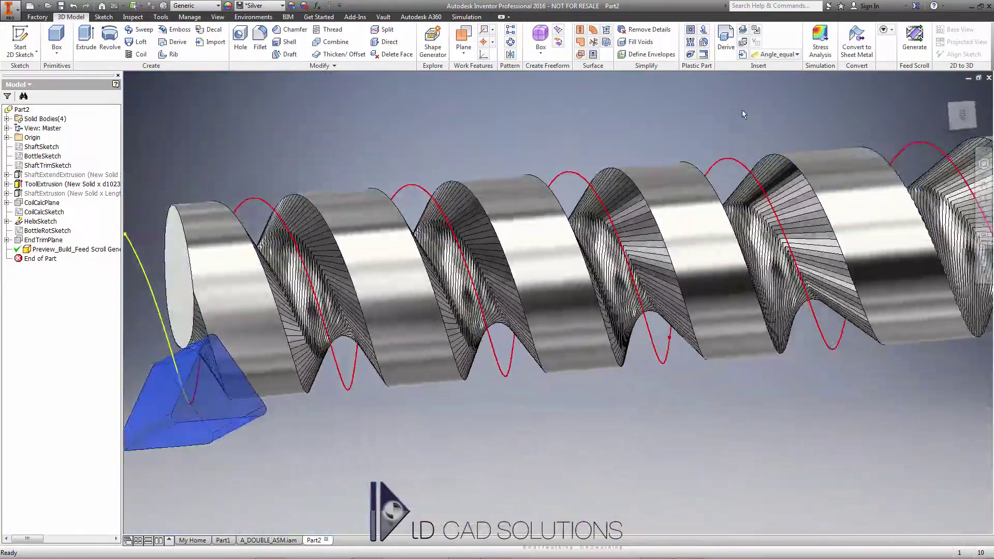
click(961, 114)
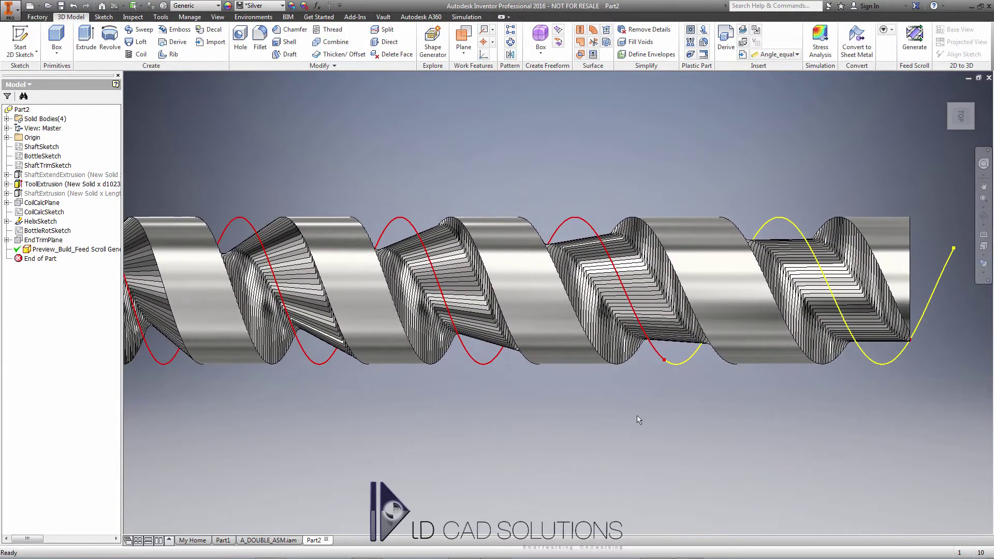
scroll(729, 383, down, 3)
middle_drag(766, 386, 646, 524)
- Generate the smooth build of the feed scroll using the active model's settings in the Feed Scroll Generator
click(915, 41)
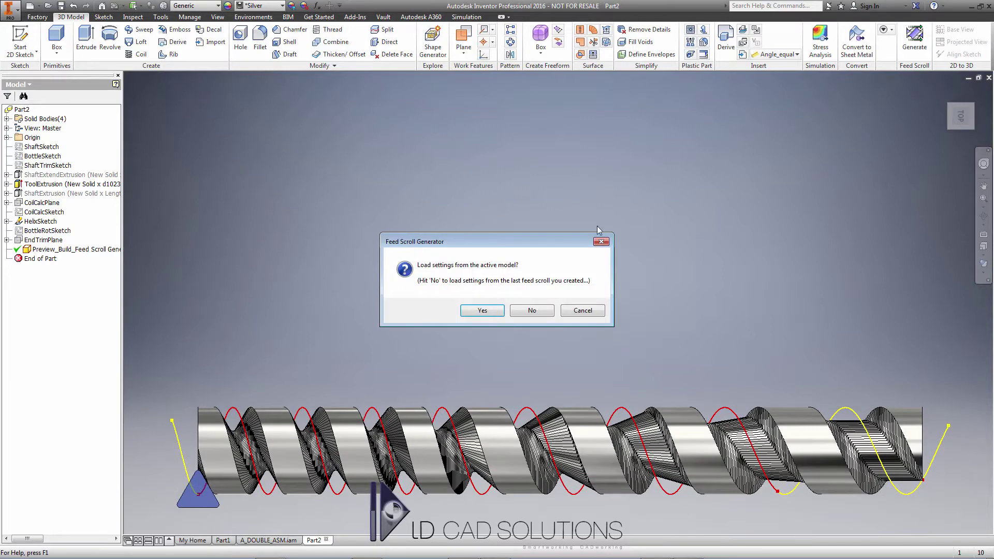
click(482, 310)
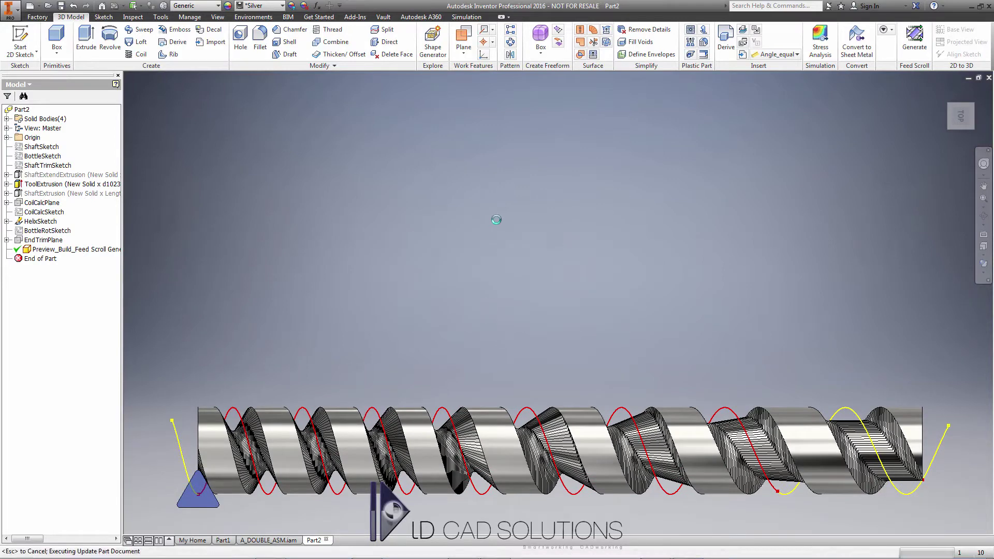
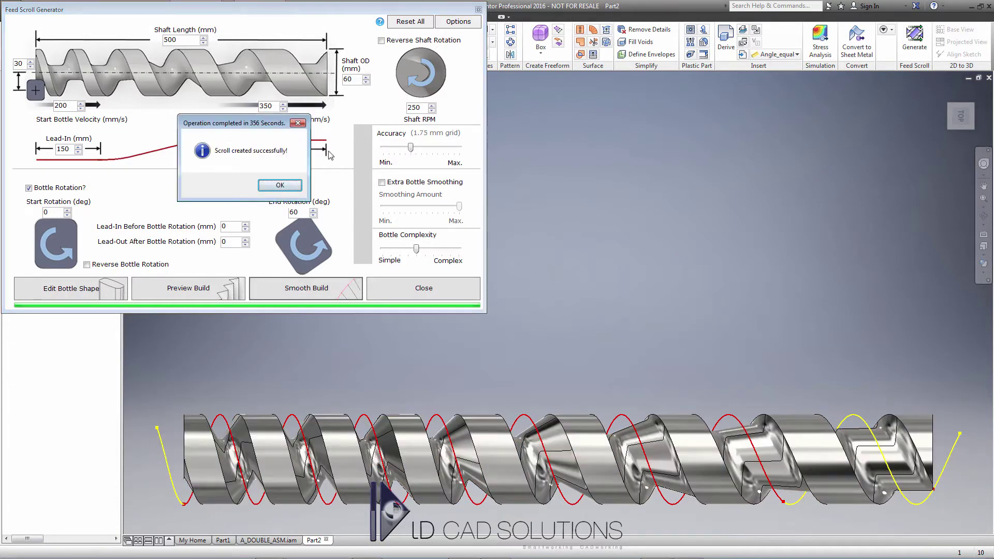
click(288, 186)
click(425, 294)
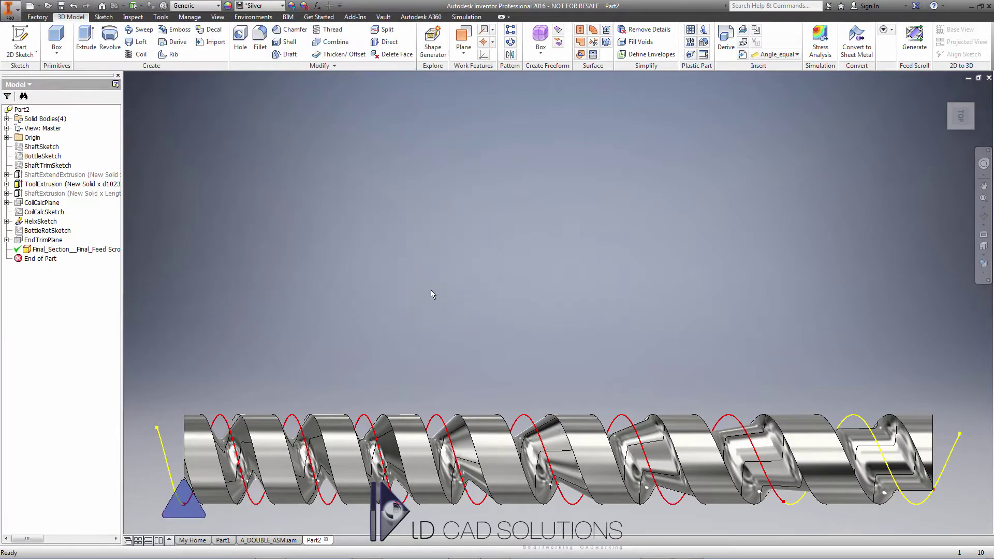
- Apply a zebra analysis with reduced stripe thickness to all of the feed scroll to check its surface smoothness
middle_drag(430, 290, 438, 203)
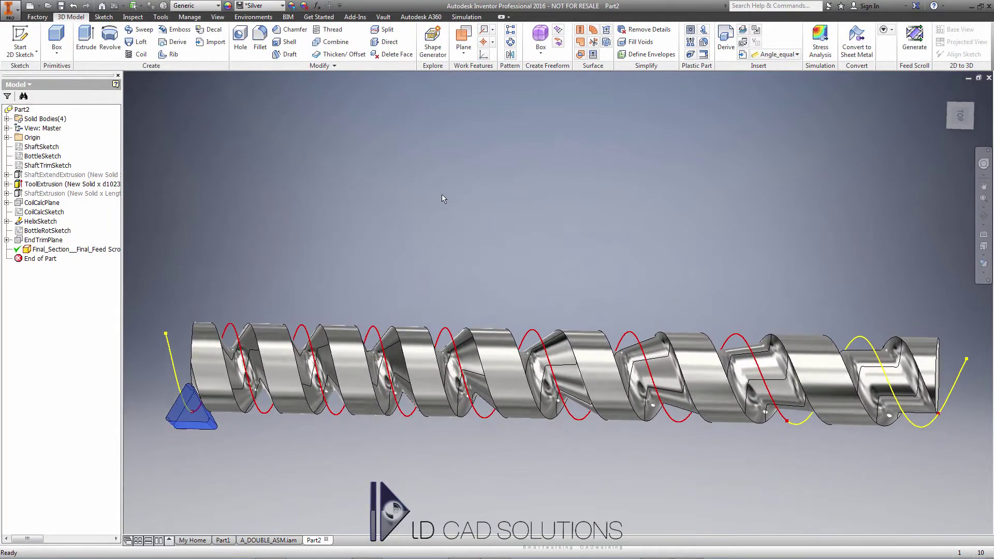
shift+middle_drag(571, 193, 734, 189)
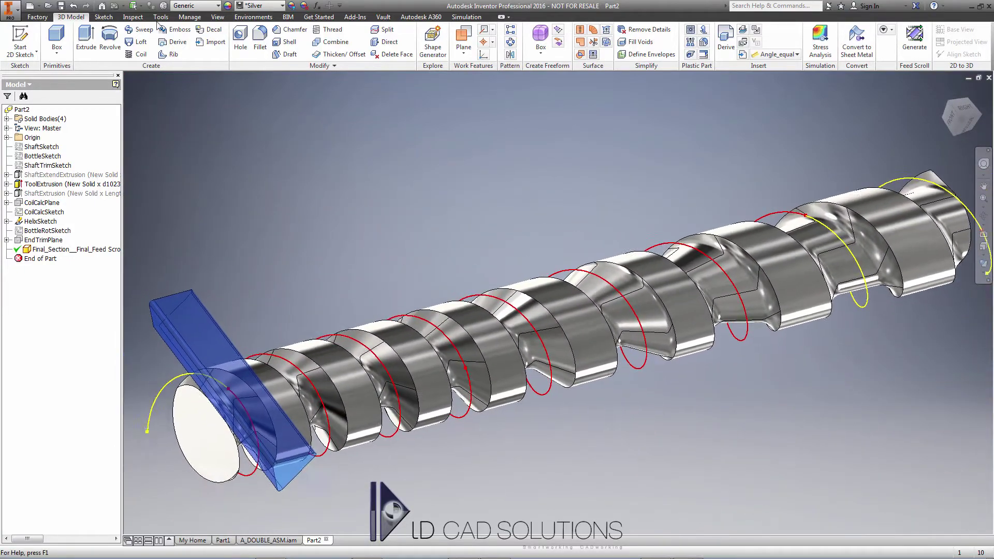
click(137, 17)
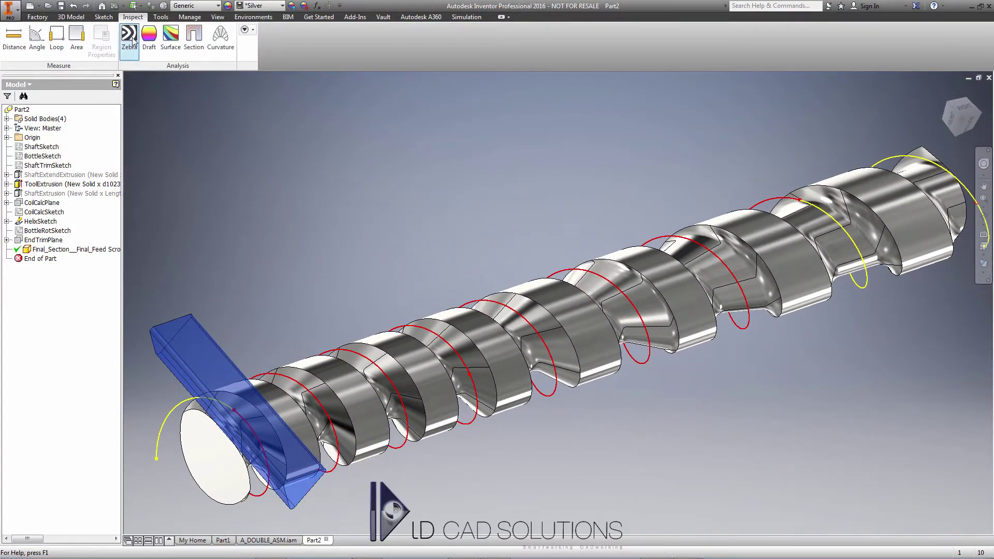
click(133, 42)
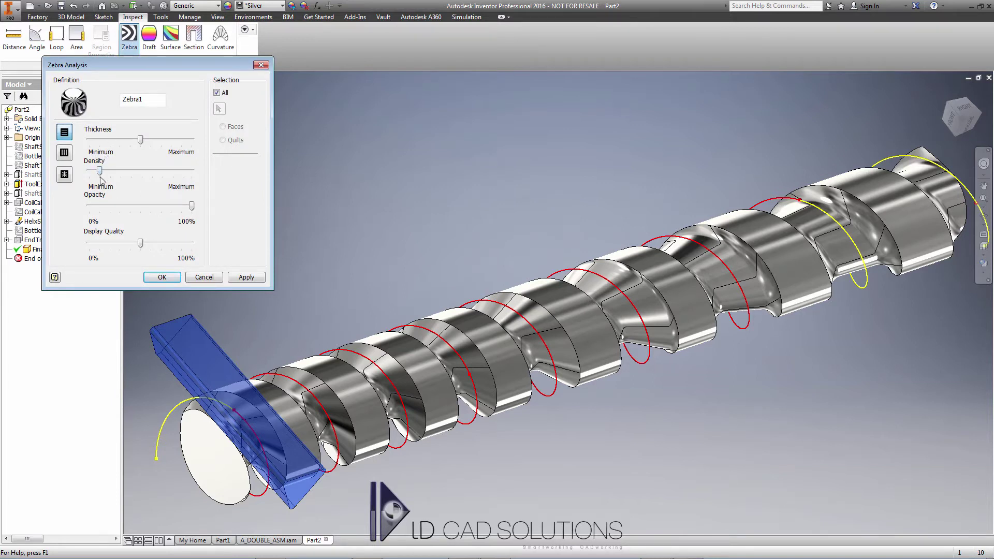
drag(140, 140, 110, 139)
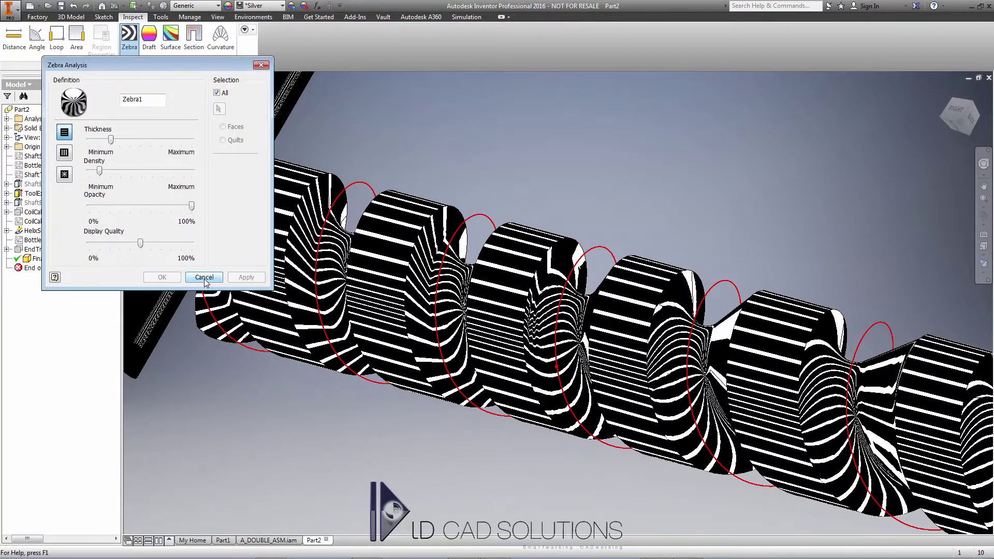
click(204, 278)
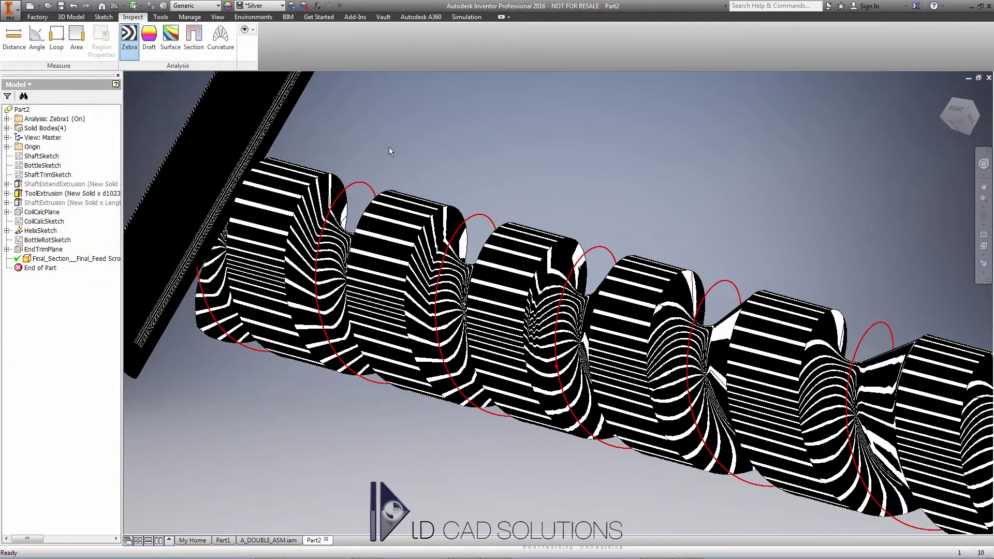
- Delete the zebra analysis from the part
click(7, 118)
right_click(44, 129)
click(71, 151)
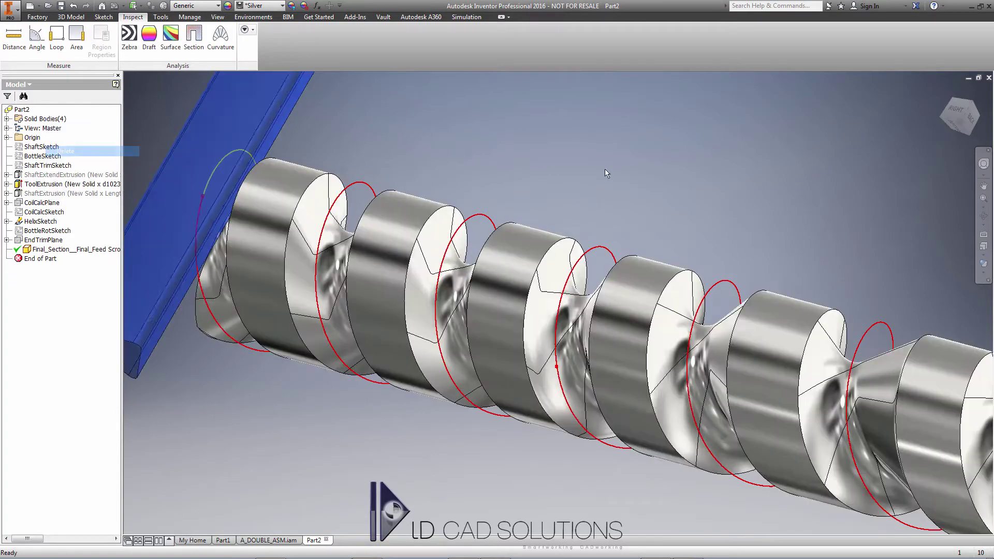
- Save the feed scroll part as FWD SHAFT in the FEED SCROLL folder
shift+middle_drag(599, 154, 490, 154)
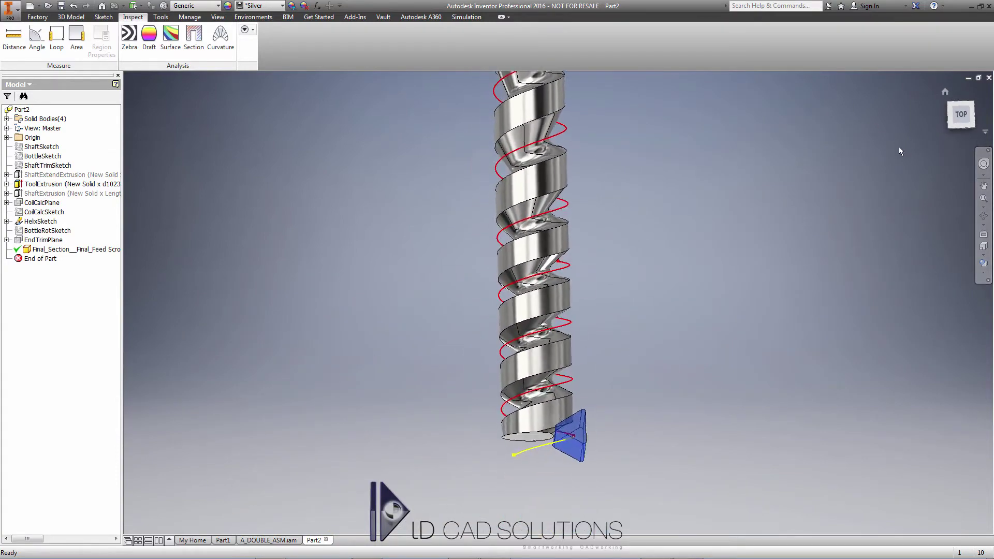
key(F5)
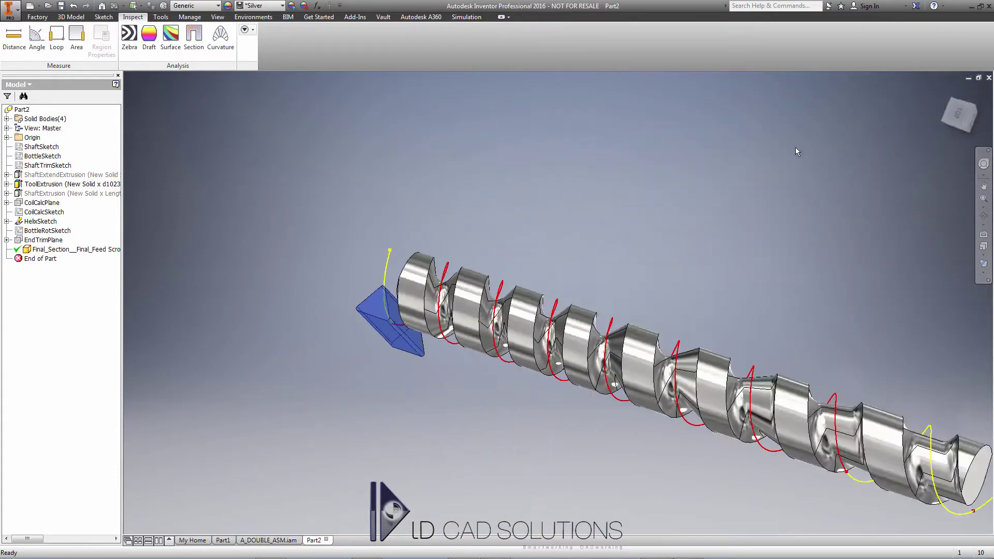
key(shift+F5)
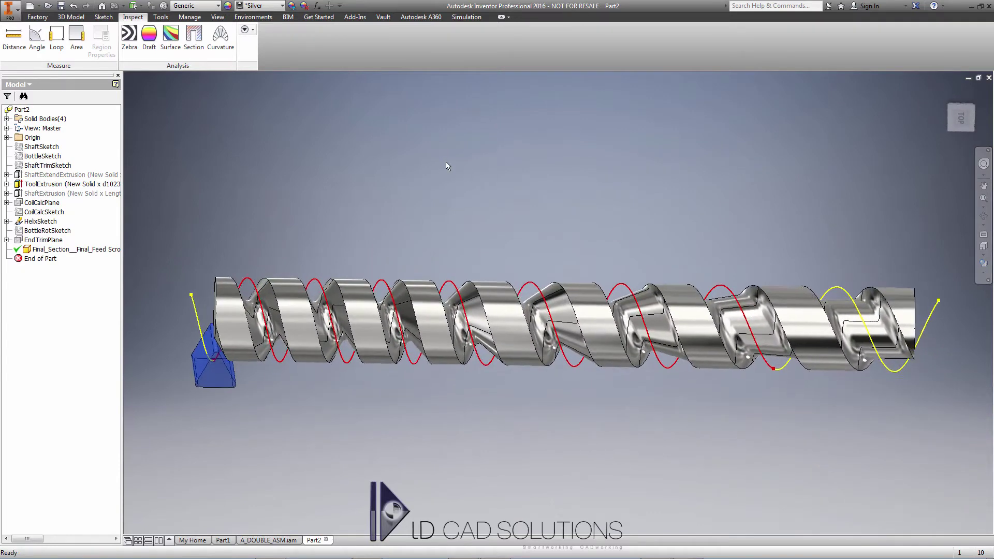
key(ctrl+s)
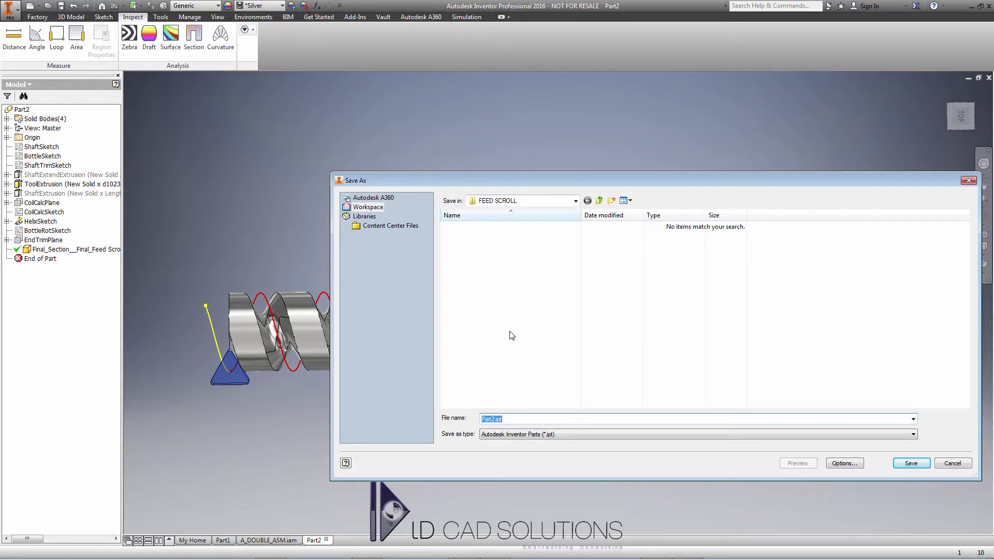
text(FWD SHAFT)
key(Return)
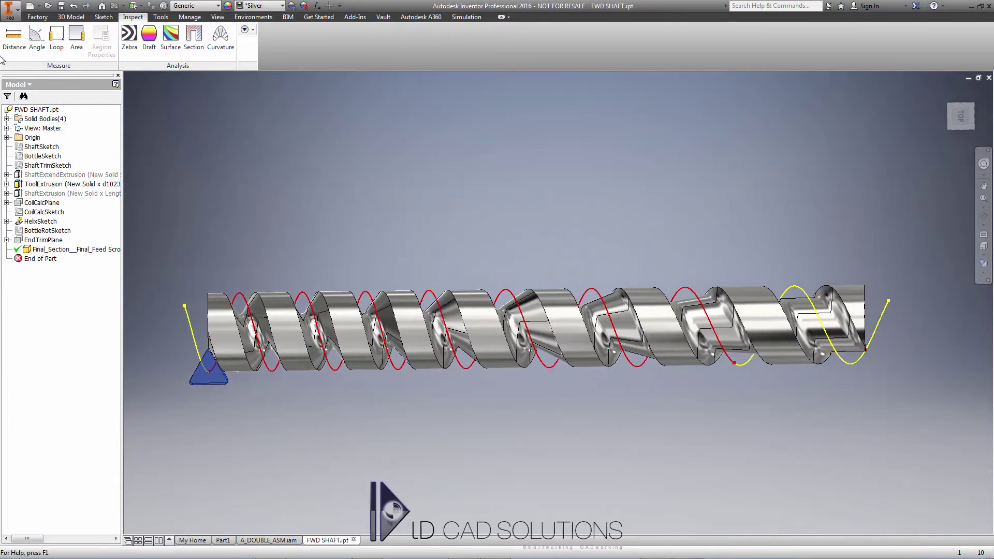
- Save the part under the new name REV SHAFT in the FEED SCROLL folder
right_click(34, 108)
click(65, 132)
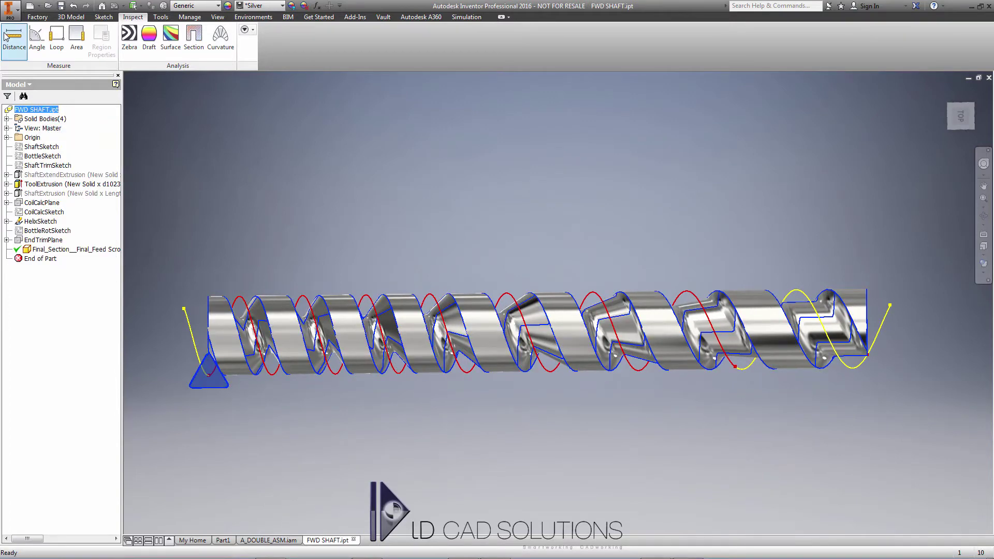
click(9, 8)
click(38, 113)
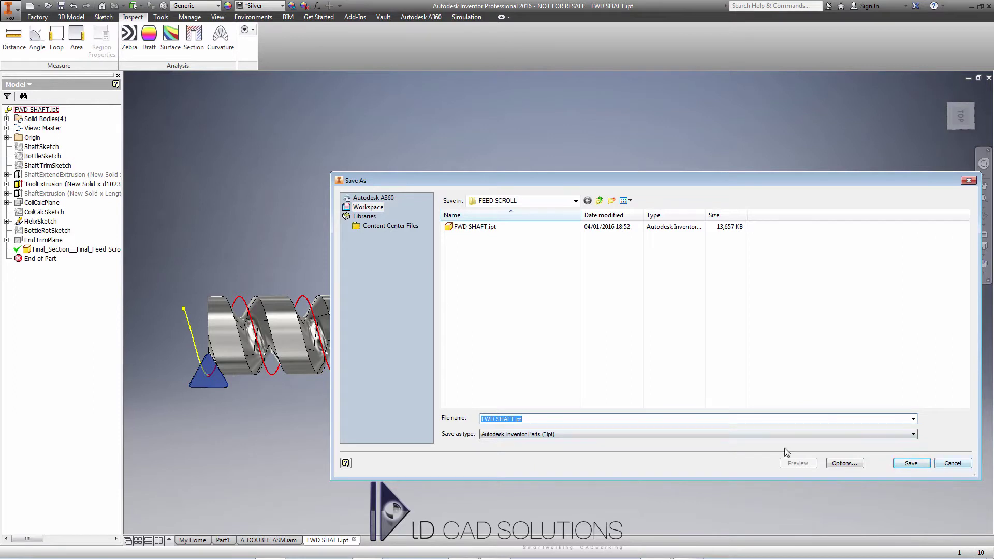
drag(495, 418, 481, 419)
text(REV)
key(Return)
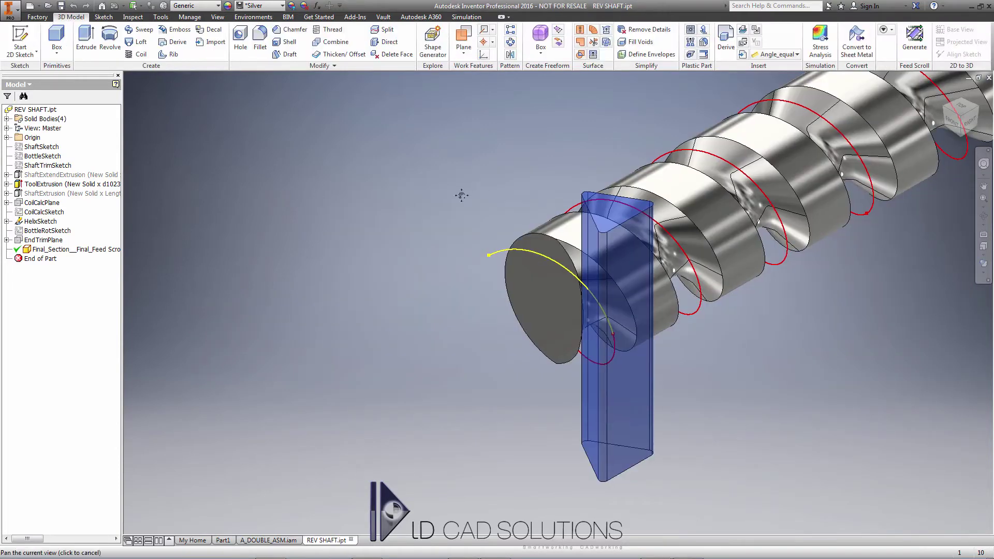
- Launch the Feed Scroll Generator on the REV SHAFT part using the active model's settings
middle_drag(461, 195, 273, 262)
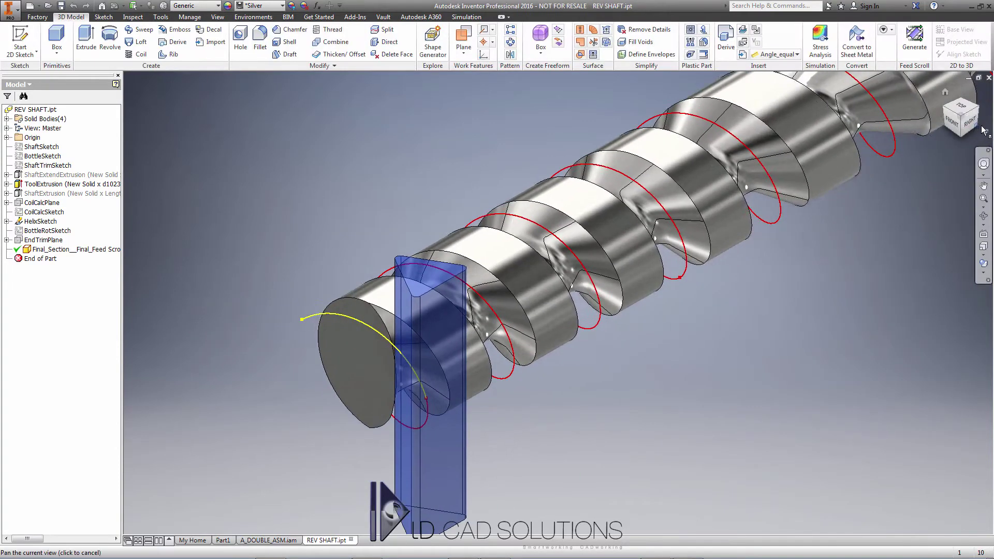
click(961, 106)
scroll(234, 147, down, 3)
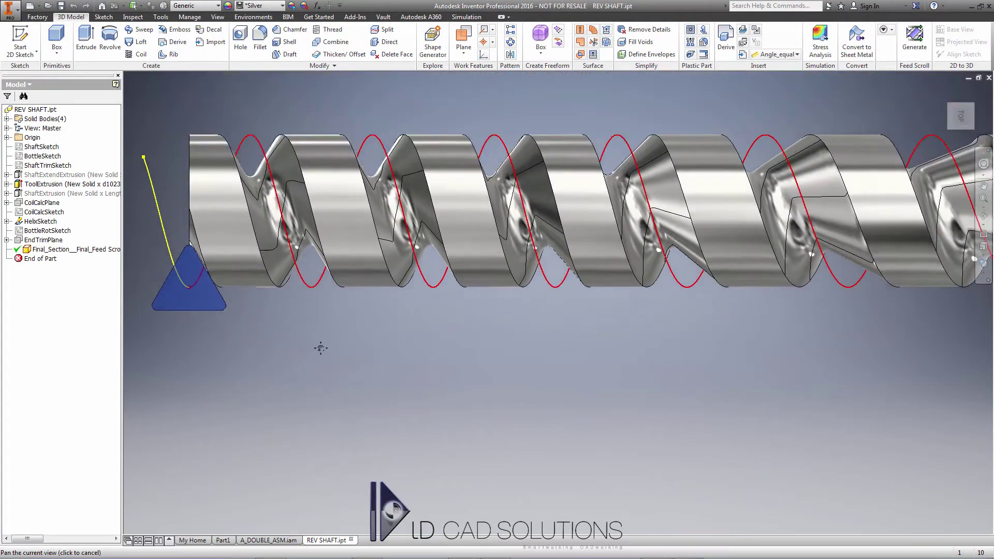
middle_drag(321, 348, 350, 422)
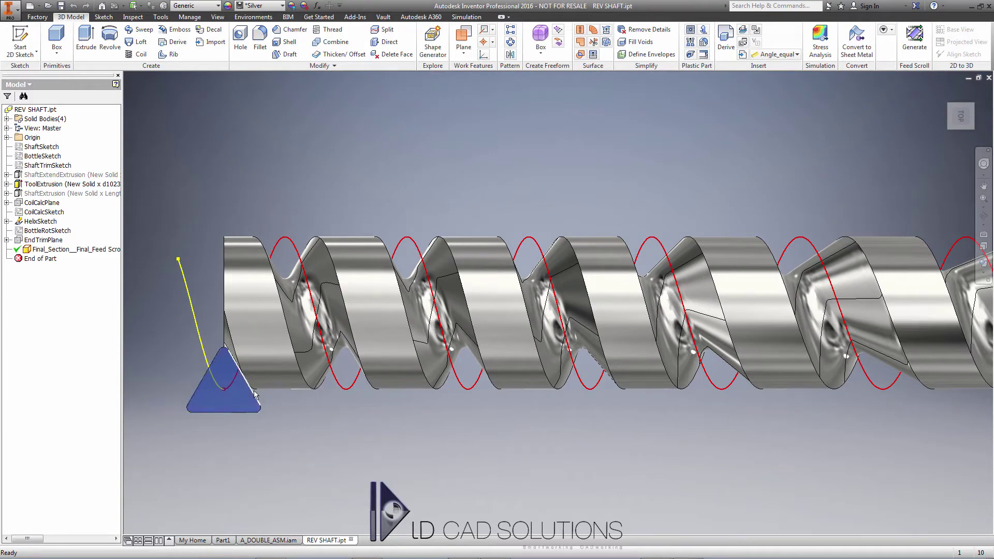
middle_drag(798, 132, 796, 140)
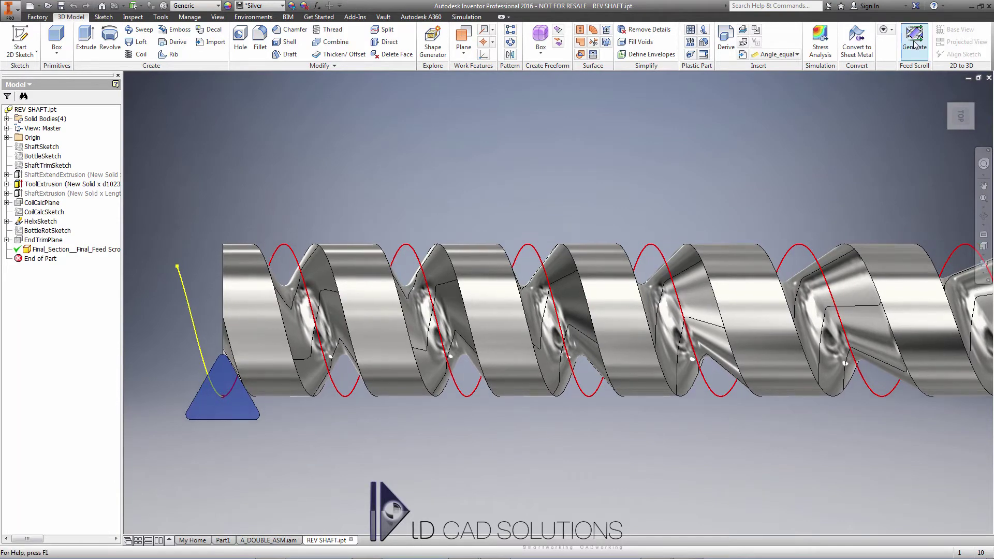
click(915, 44)
click(915, 45)
click(474, 312)
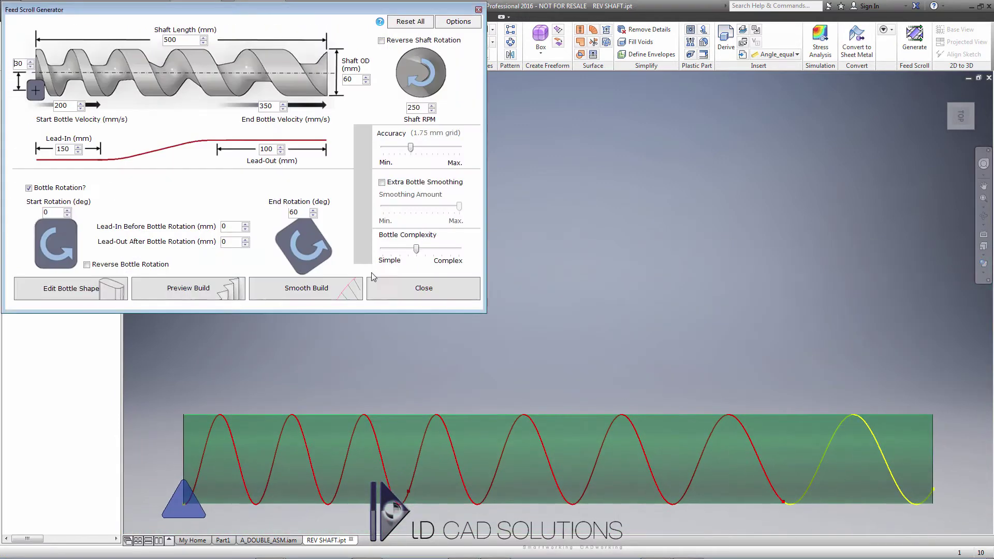
- Try bottle start rotations of 60, 120 and 70 degrees together with an end rotation of 125 degrees
double_click(54, 212)
text(60)
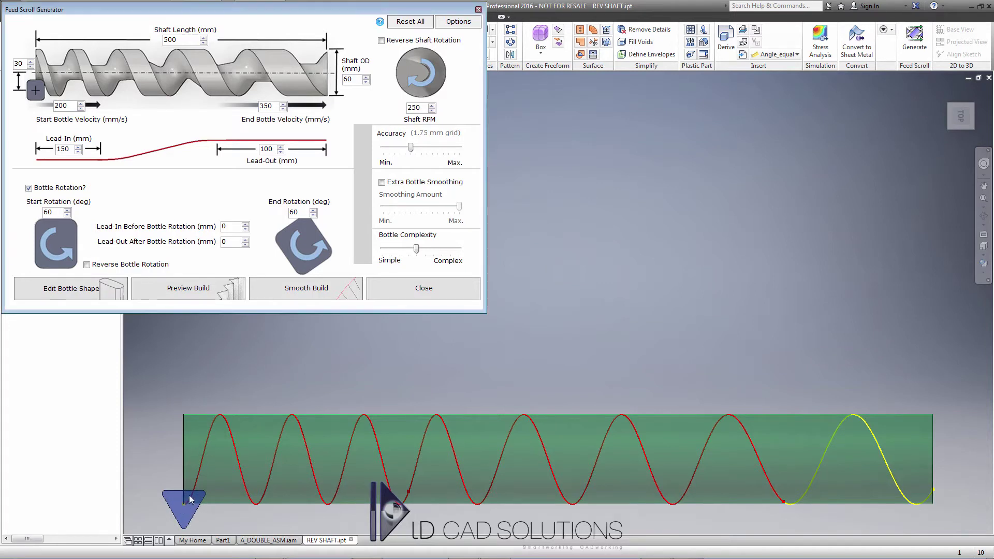
drag(58, 212, 7, 221)
text(120)
key(Return)
click(335, 193)
drag(302, 212, 261, 217)
text(1201)
double_click(58, 213)
text(70)
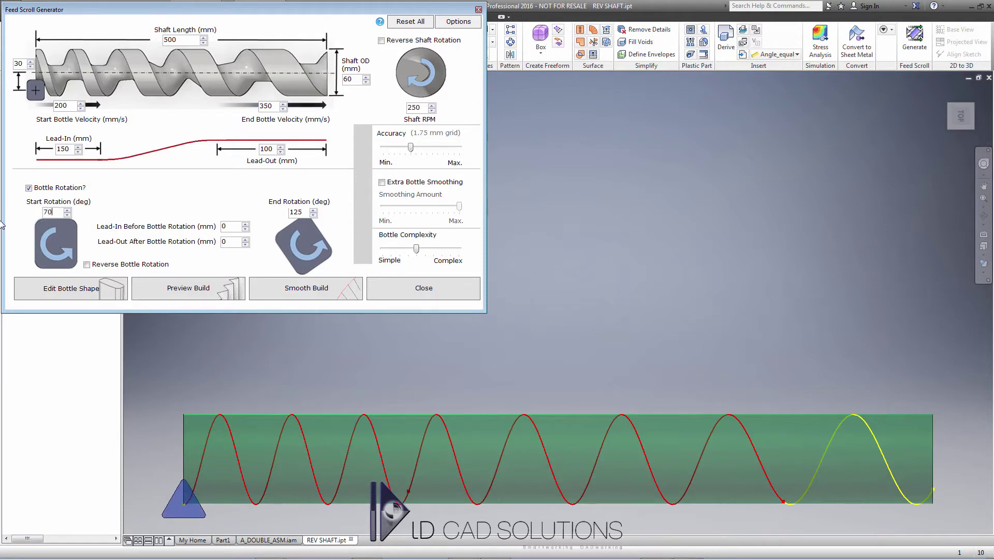
- Set the bottle's start rotation to 60 degrees and end rotation to 120 degrees, and reverse the bottle rotation
double_click(51, 213)
text(6)
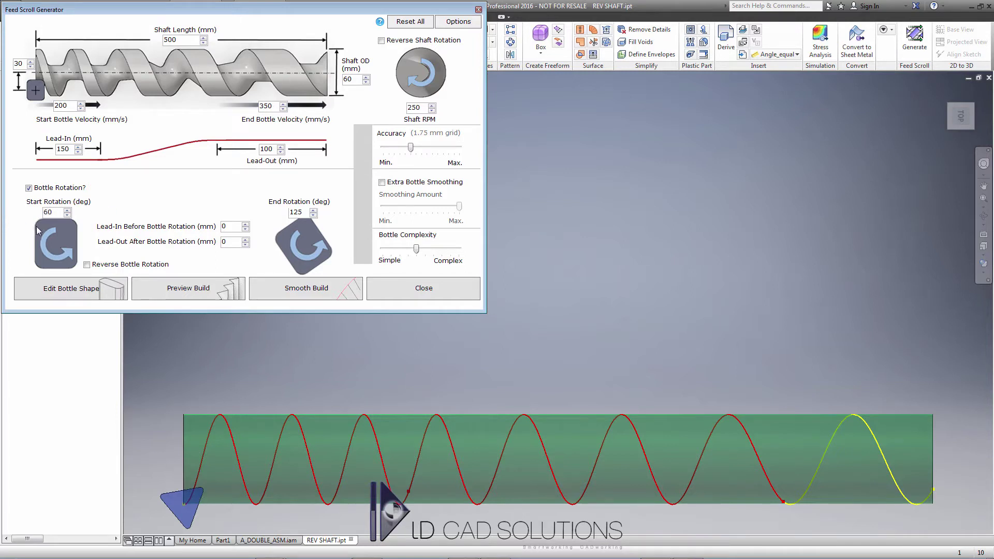
key(Return)
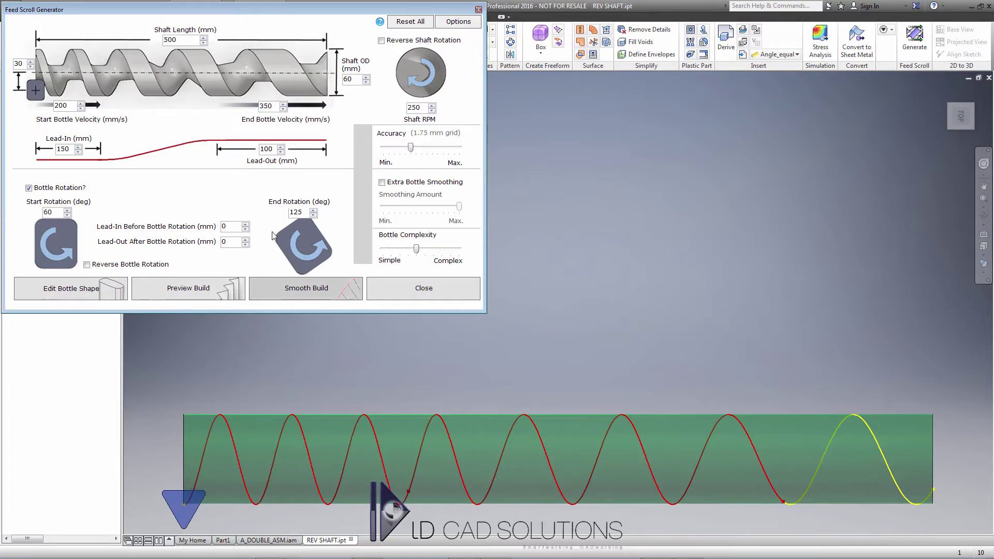
text(12)
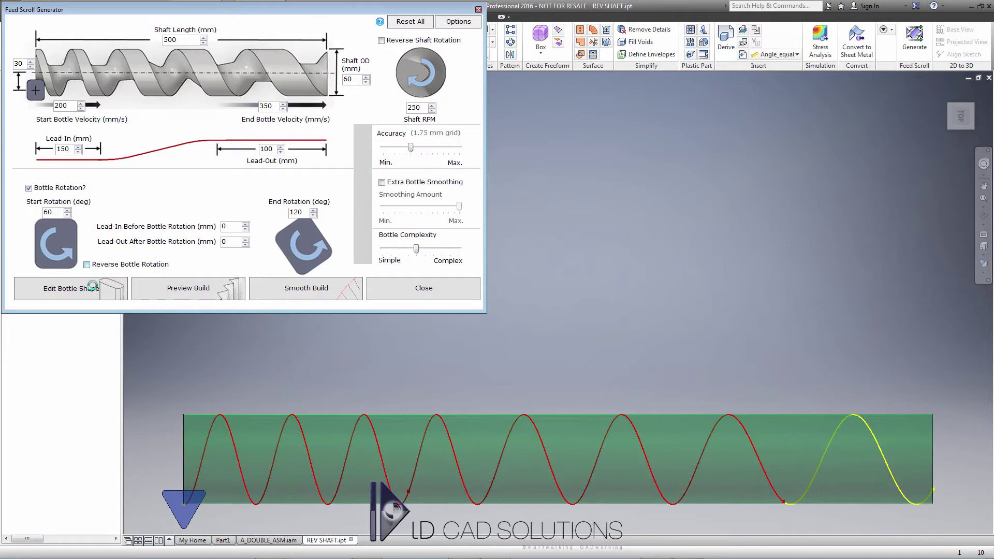
click(86, 265)
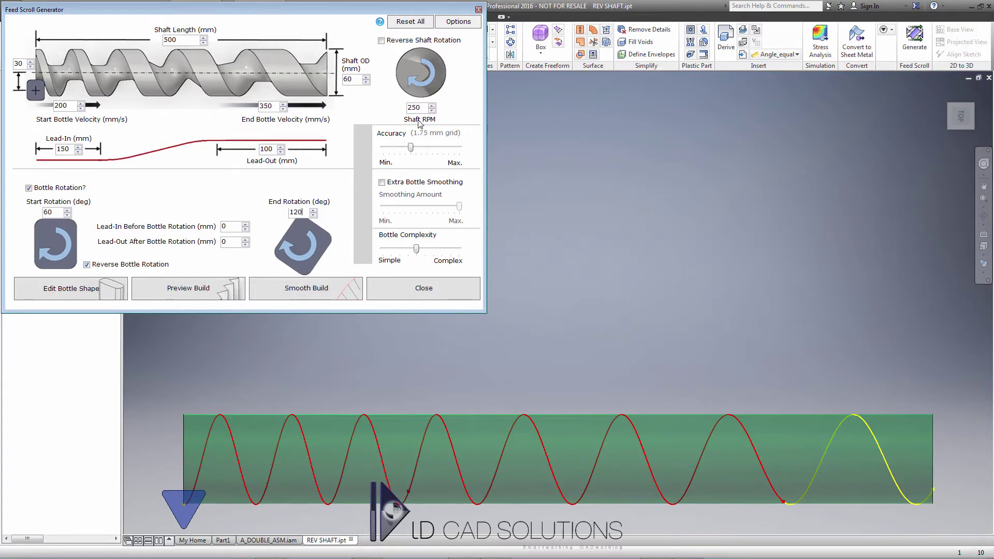
- Generate the preview build of the reverse feed scroll and close the Feed Scroll Generator
click(195, 293)
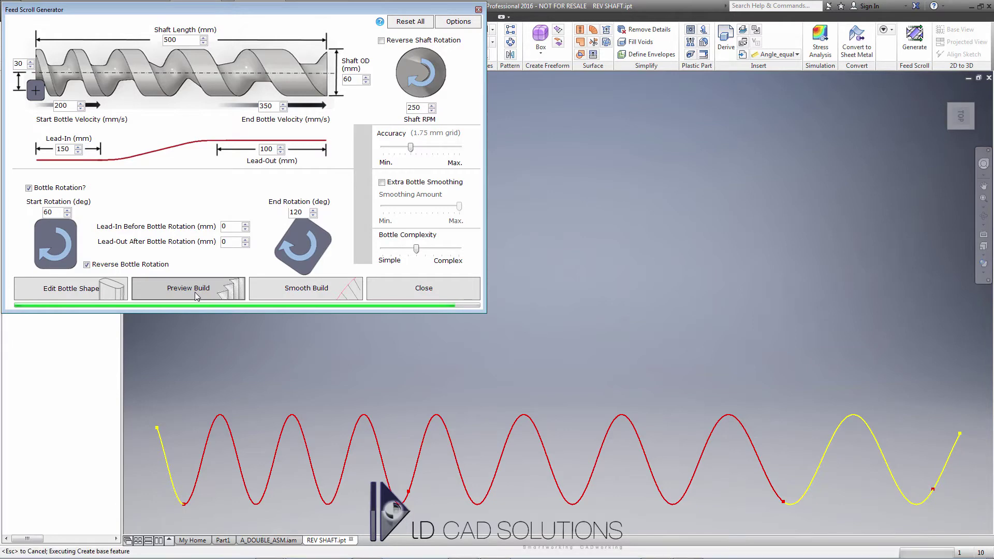
click(302, 185)
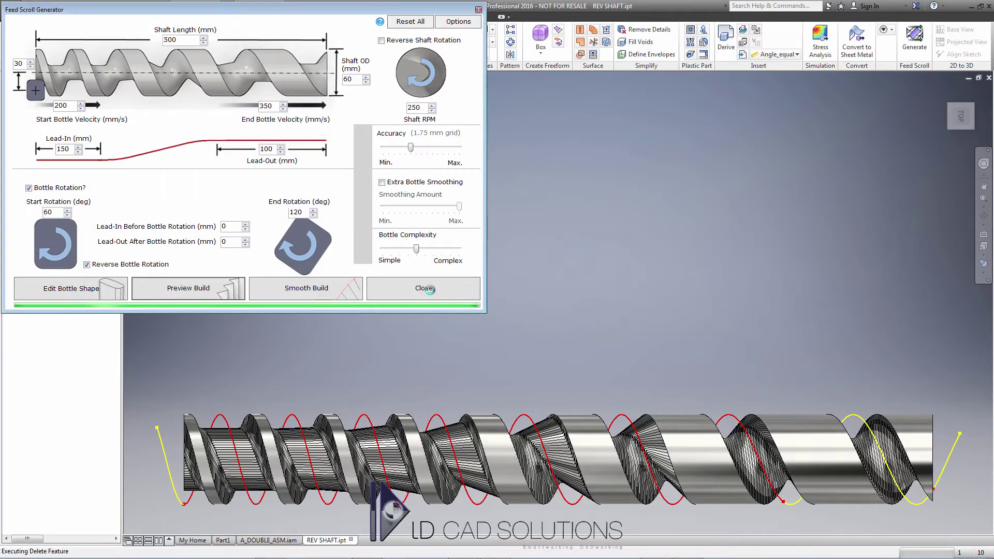
click(428, 288)
middle_drag(427, 288, 420, 274)
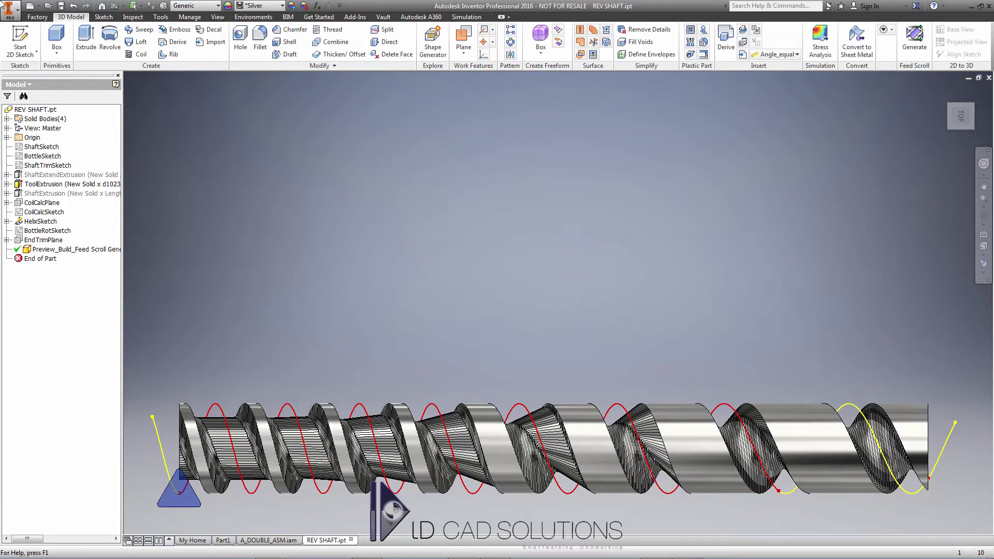
- Copy the REV SHAFT part and paste it into a new assembly created from the Standard.iam template
right_click(43, 111)
click(61, 130)
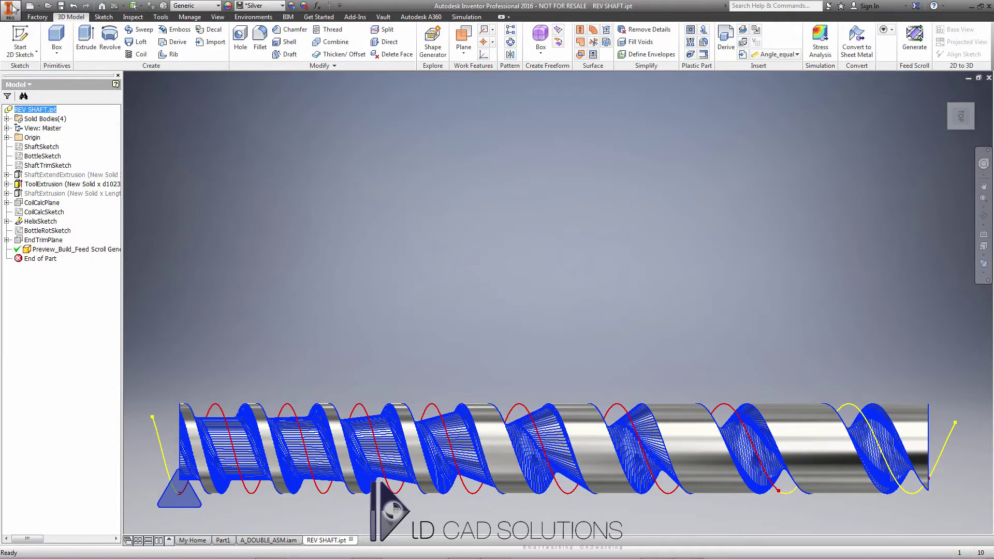
click(10, 11)
click(39, 45)
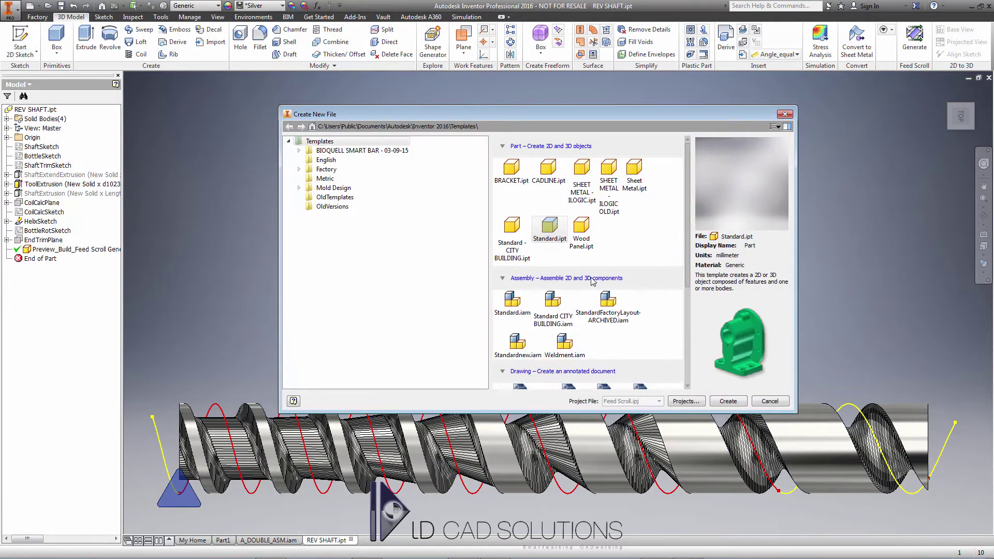
double_click(514, 303)
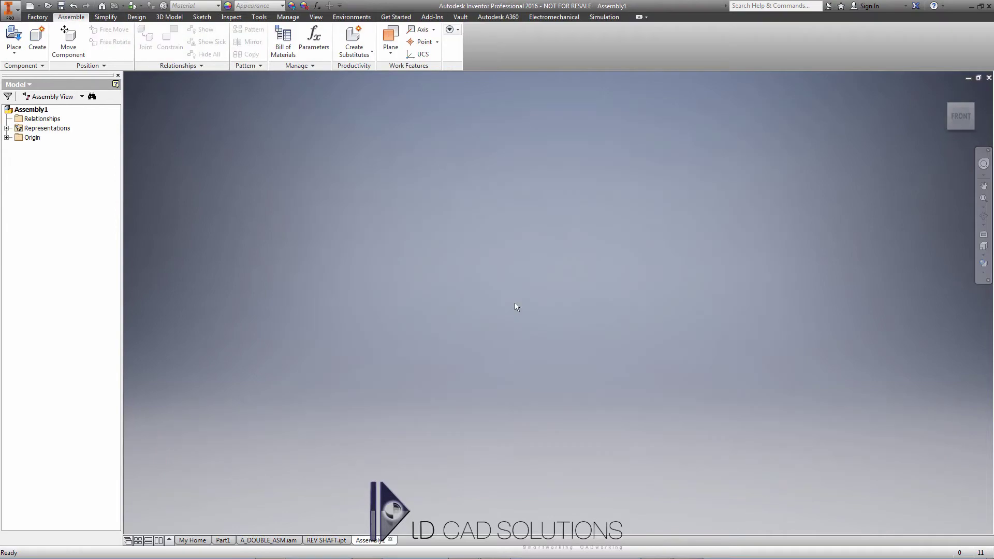
key(ctrl+v)
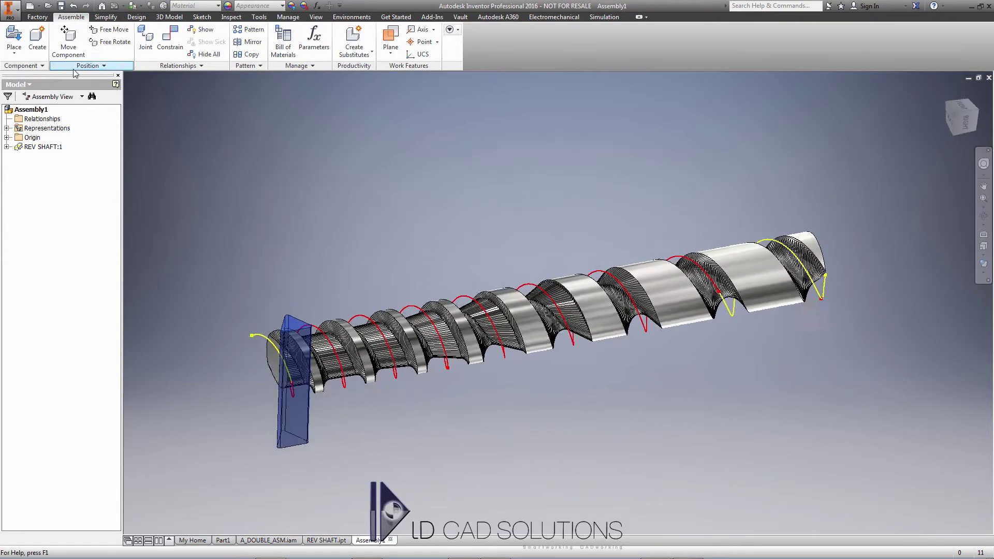
- Place one instance of FWD SHAFT.ipt in the assembly, parallel to and just beside the REV SHAFT
click(13, 37)
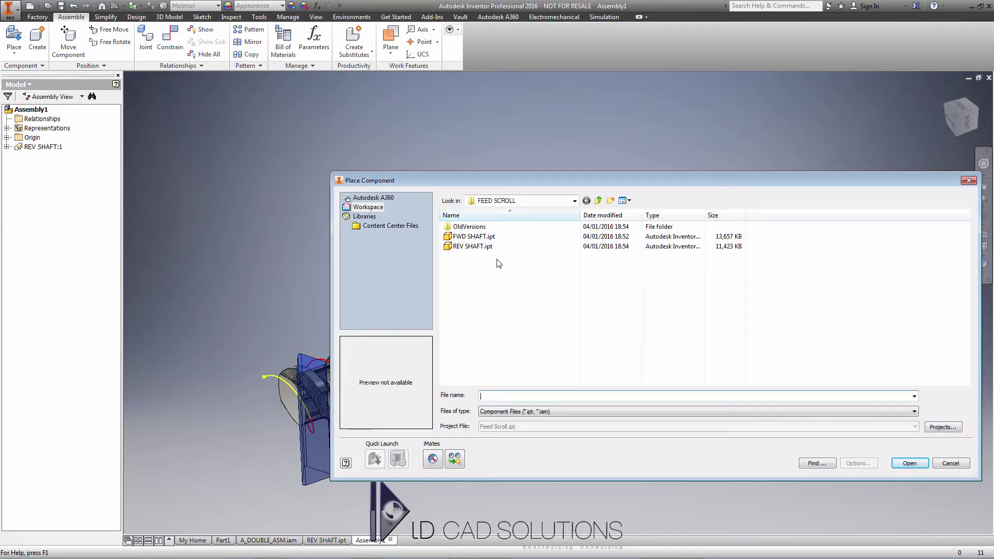
click(469, 237)
click(910, 463)
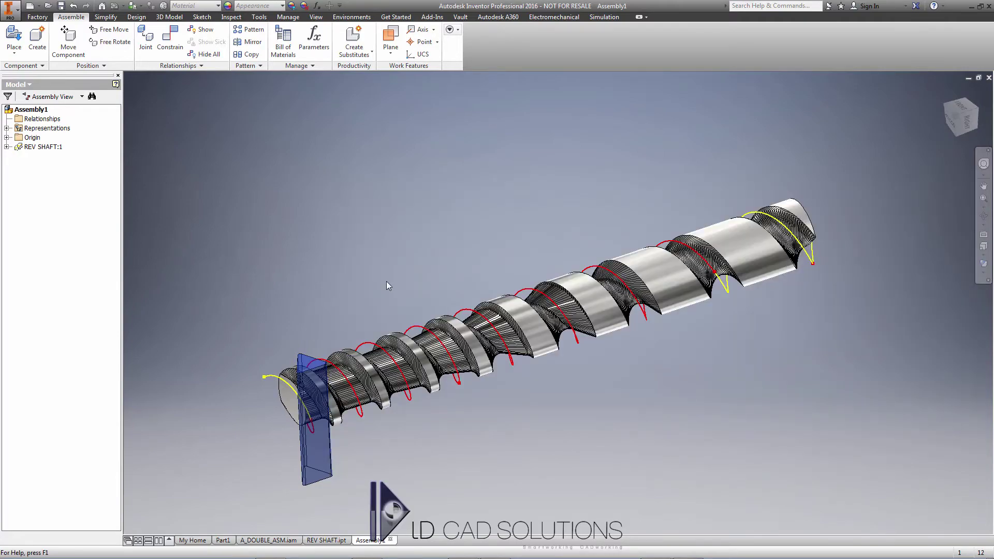
shift+middle_drag(515, 282, 532, 370)
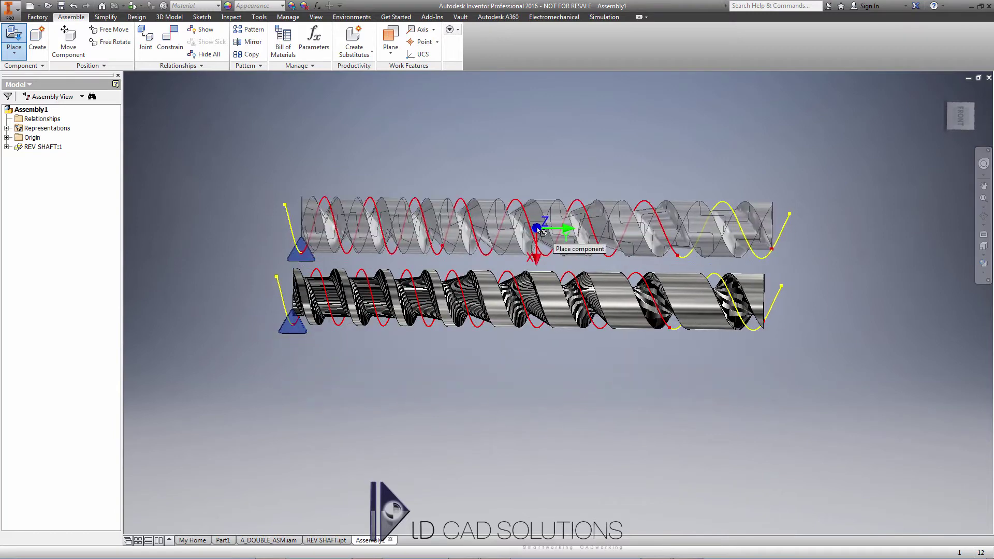
click(536, 232)
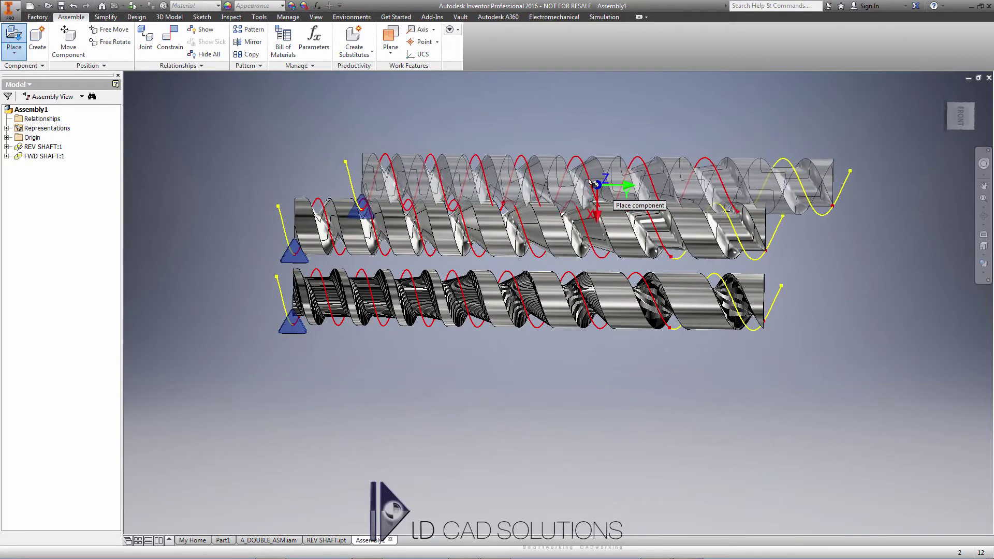
key(Escape)
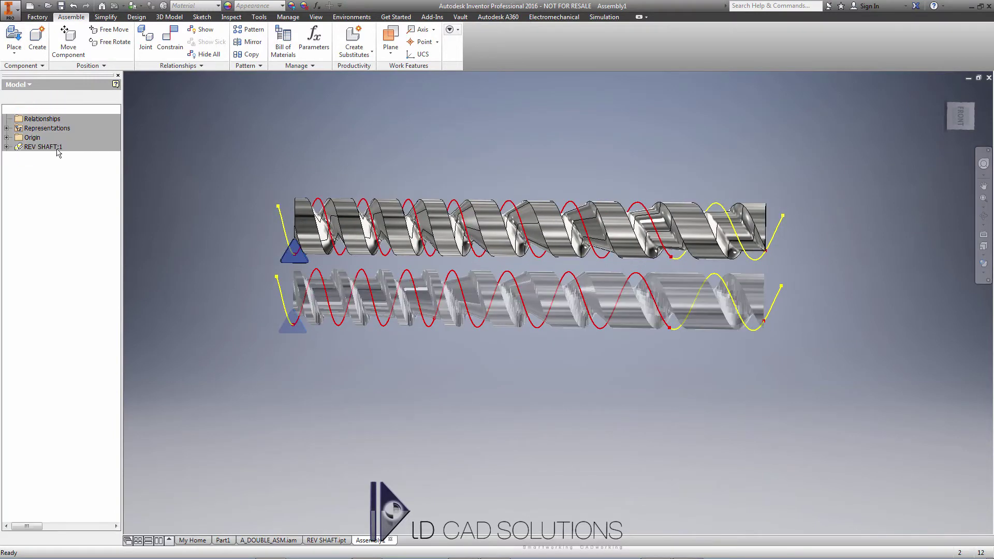
double_click(52, 156)
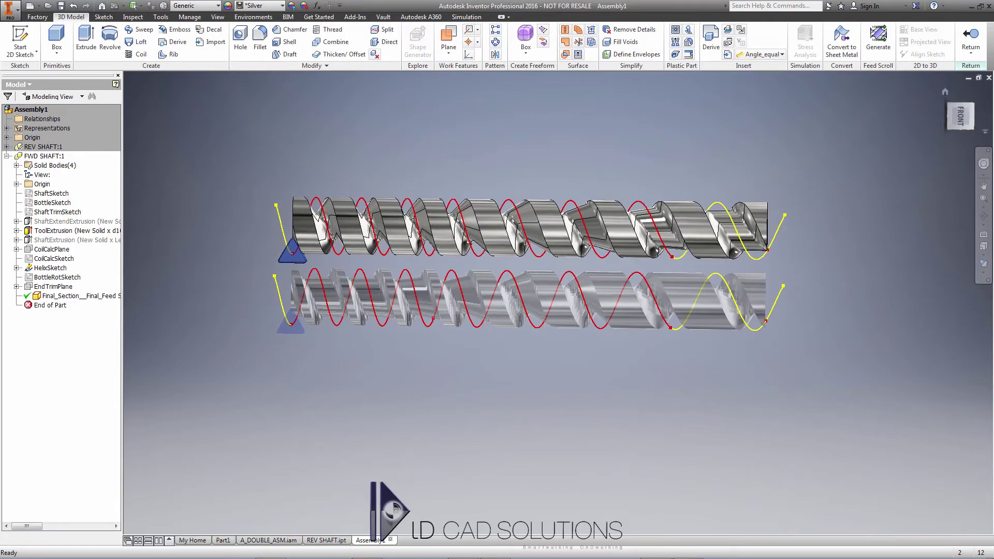
click(970, 38)
scroll(502, 197, down, 1)
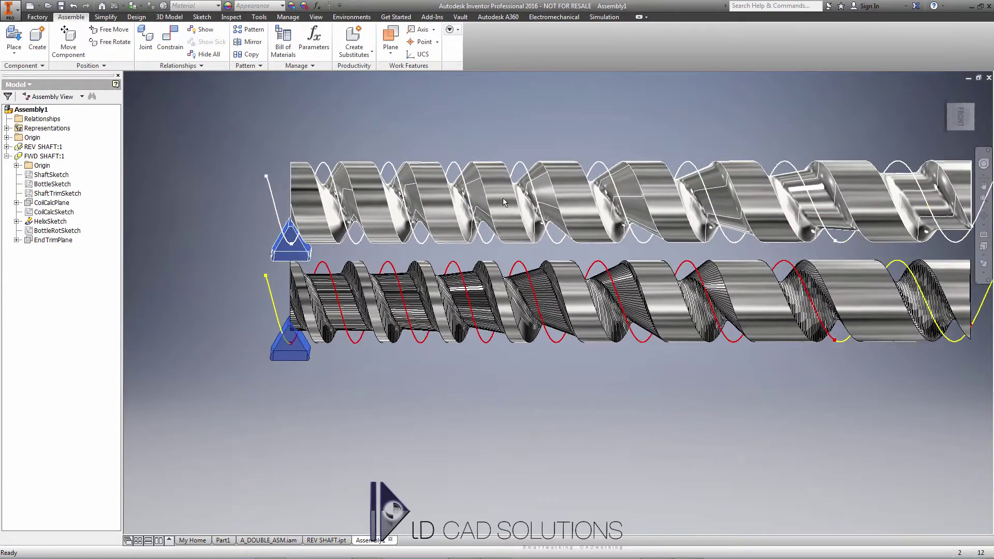
- Unground the REV SHAFT component in the assembly
click(526, 320)
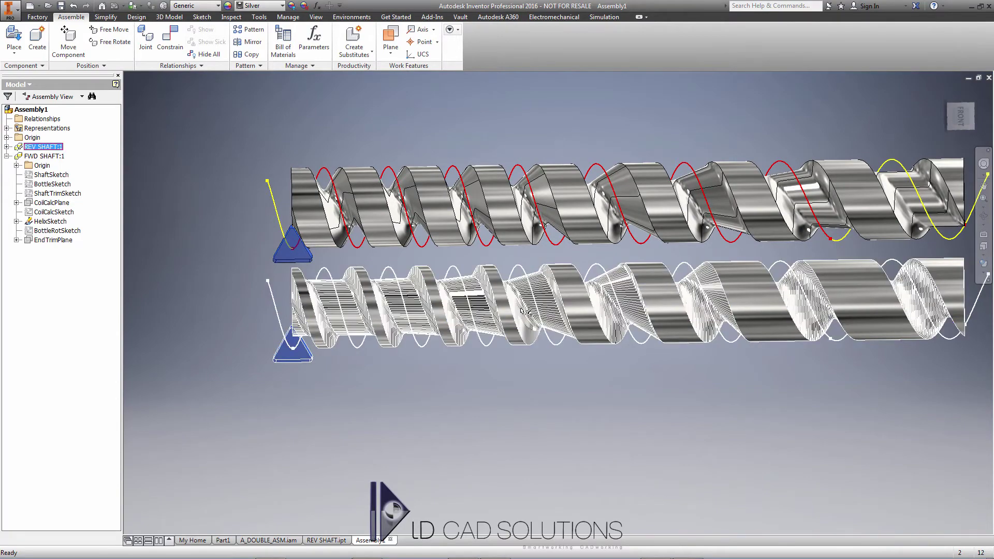
right_click(51, 148)
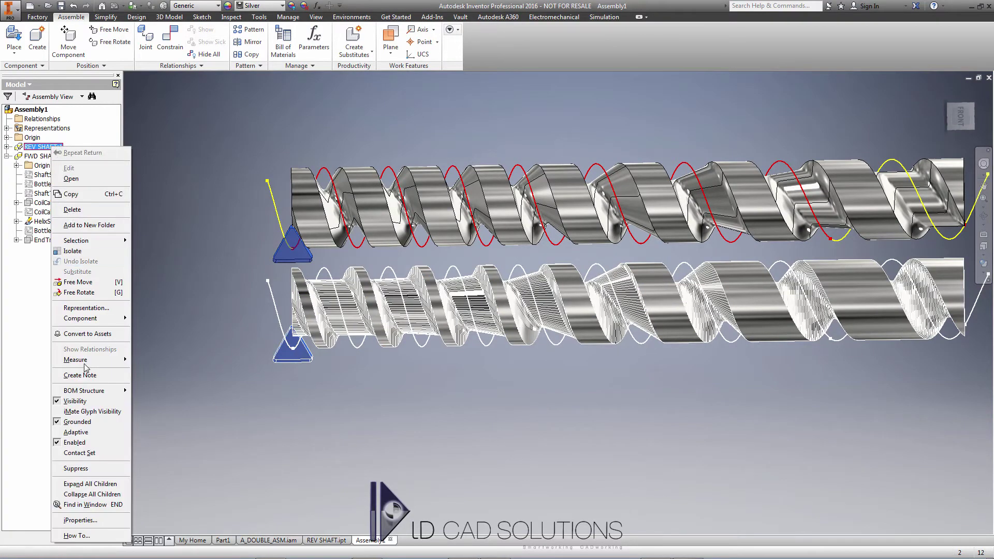
click(89, 423)
click(670, 240)
shift+middle_drag(670, 241, 991, 94)
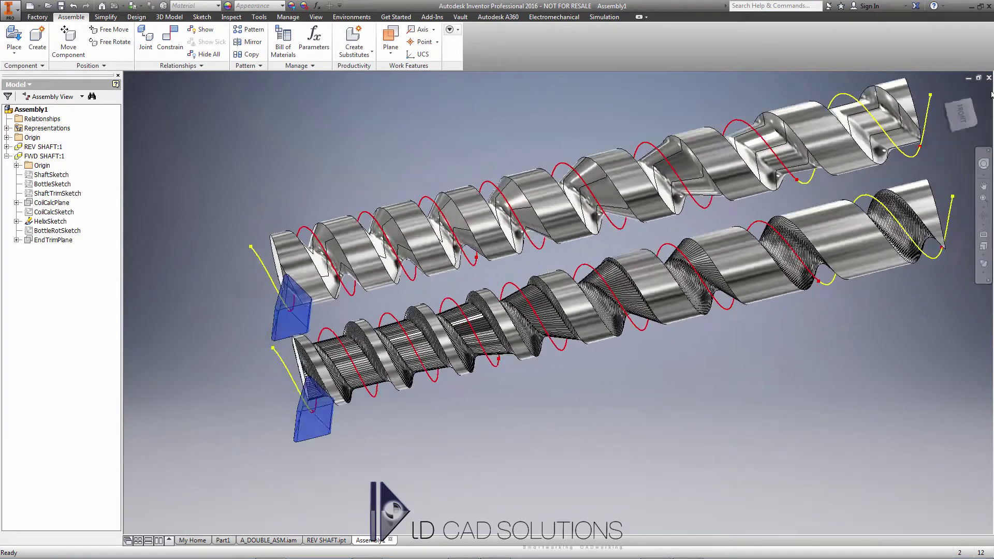
- Free-rotate the REV SHAFT about 180 degrees in the end view so its bottle side faces the FWD SHAFT
click(947, 114)
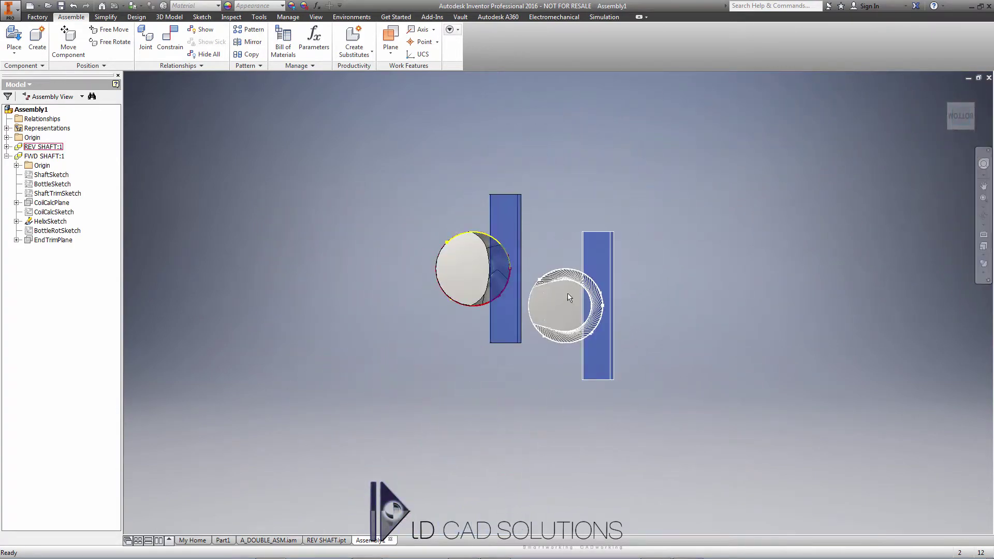
click(569, 298)
key(g)
drag(746, 175, 378, 441)
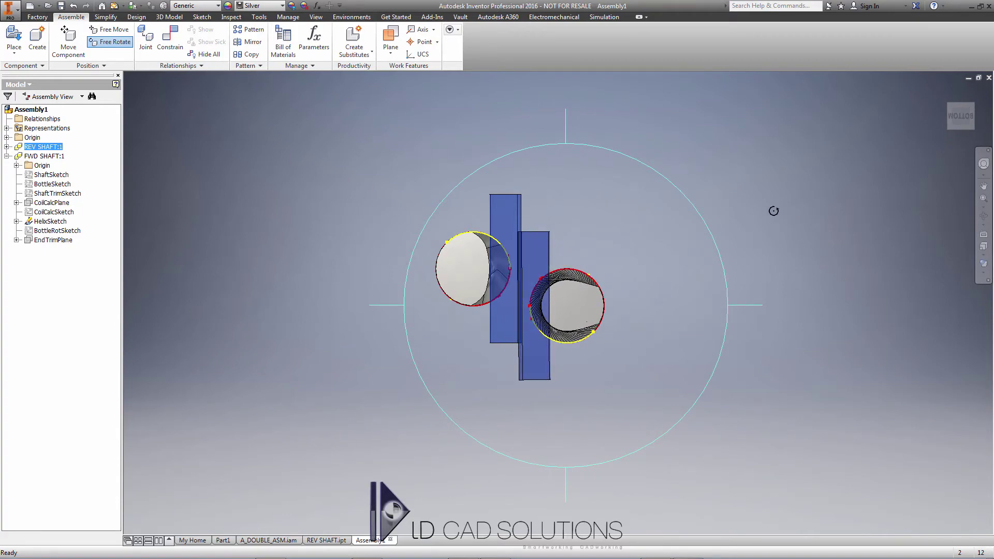
key(Escape)
click(963, 97)
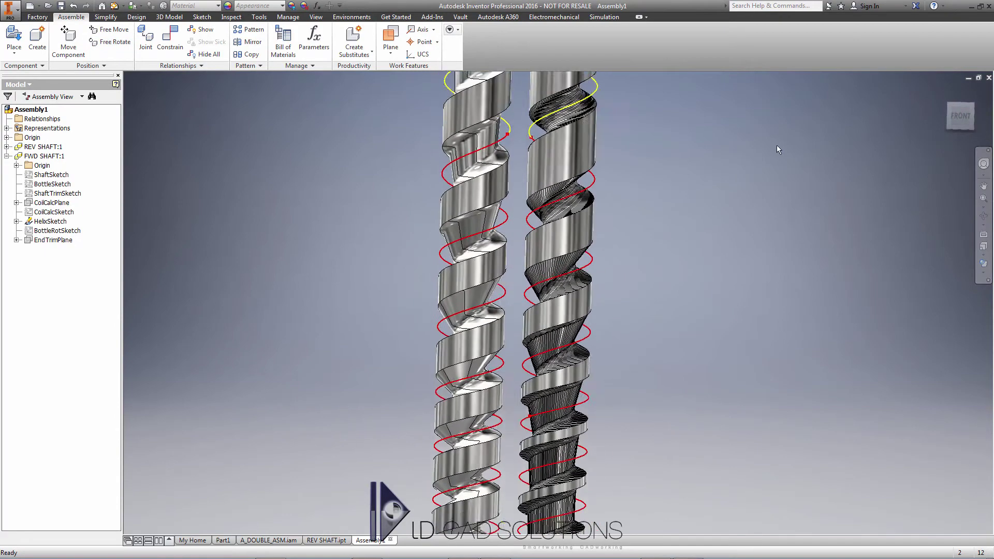
key(F5)
click(963, 112)
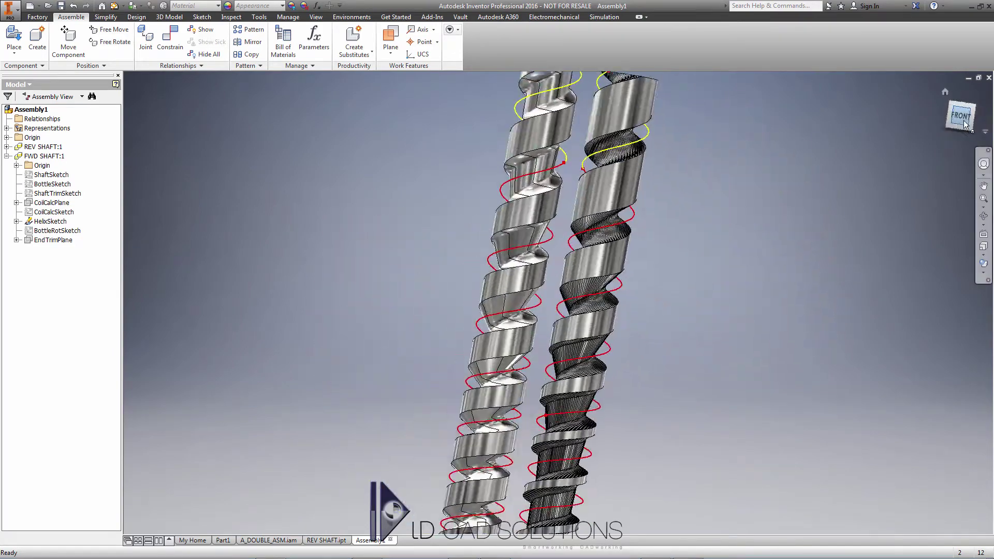
- Move the REV SHAFT sideways until its edge touches the FWD SHAFT, keeping both shafts parallel
click(988, 104)
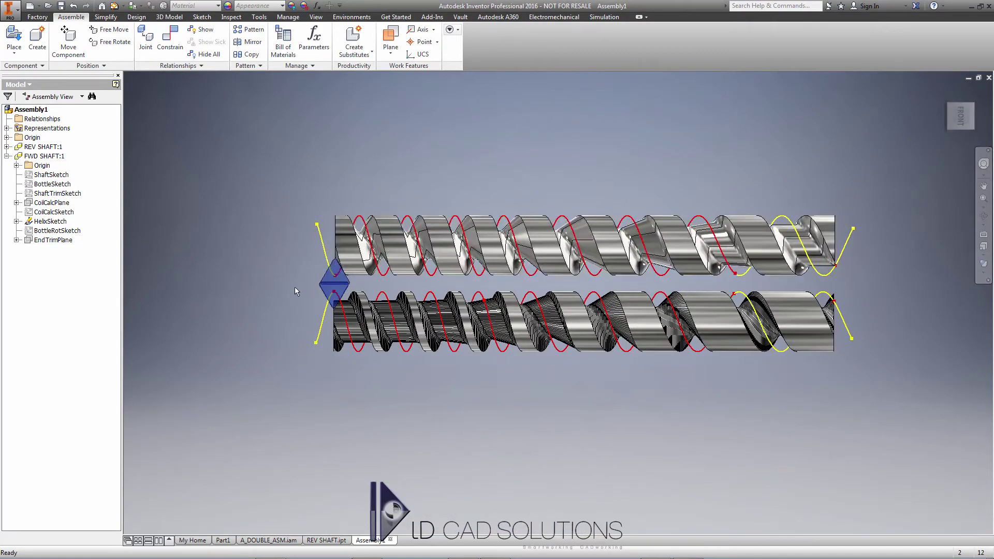
scroll(356, 278, down, 3)
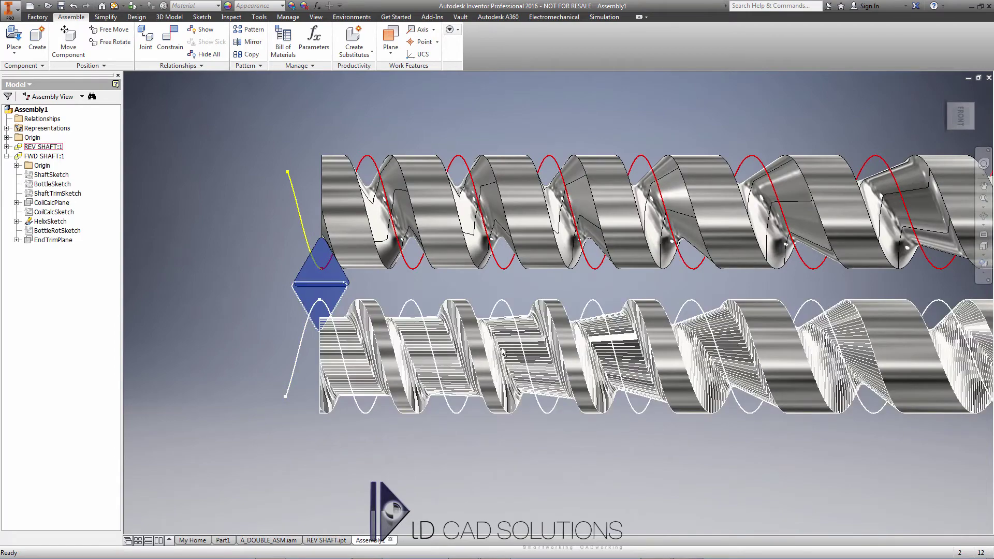
drag(502, 352, 510, 311)
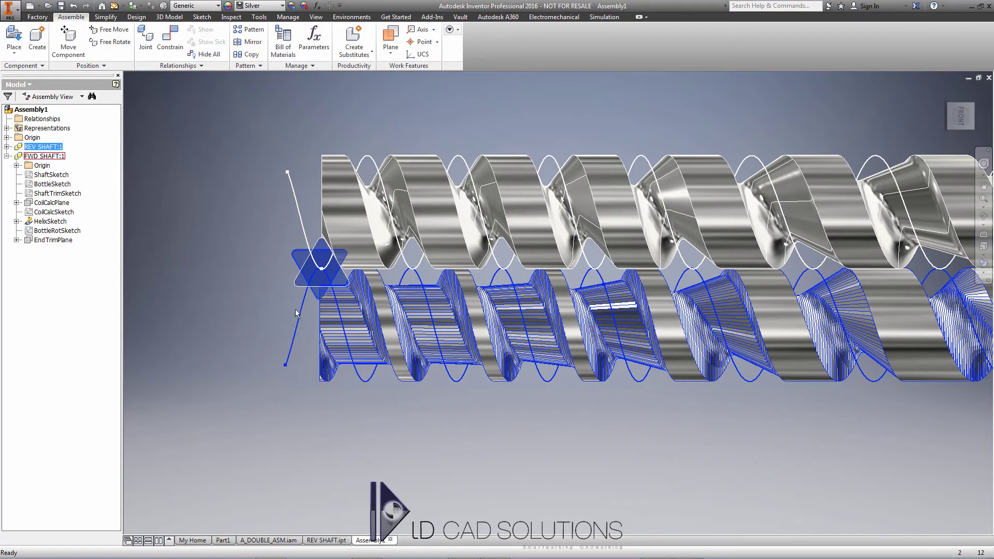
middle_drag(678, 431, 569, 434)
click(639, 429)
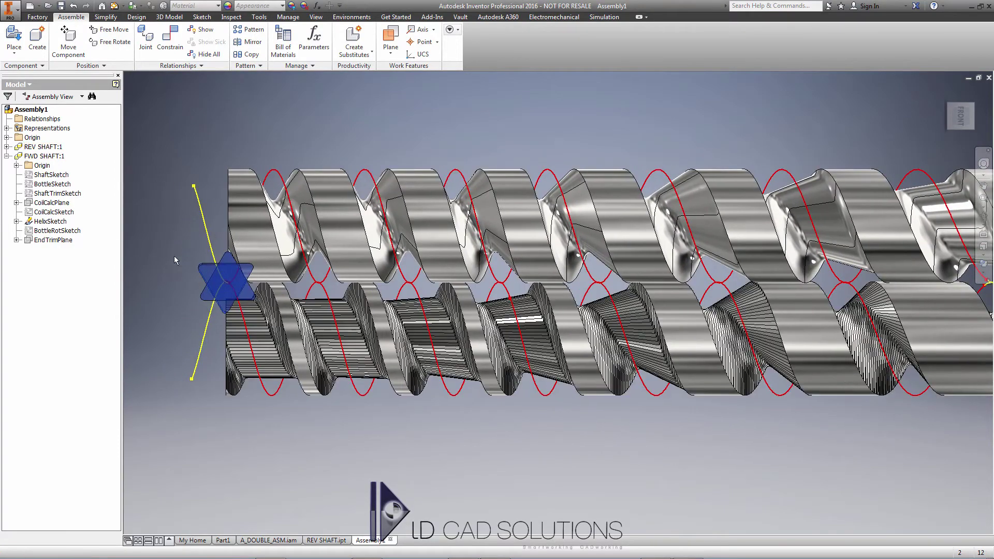
- Open REV SHAFT.ipt, hide its Bottle solid body, save the part and return to the maximized assembly
double_click(209, 272)
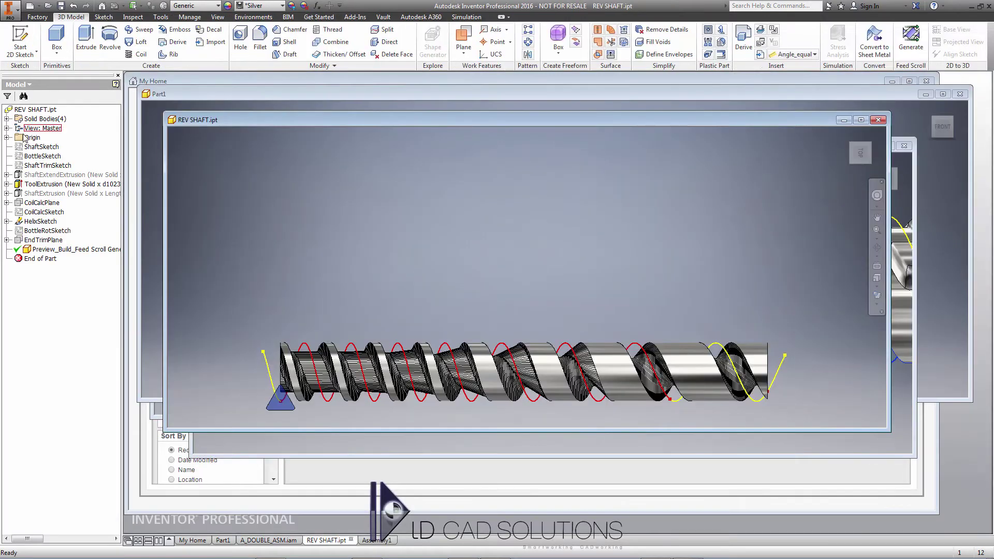
click(6, 119)
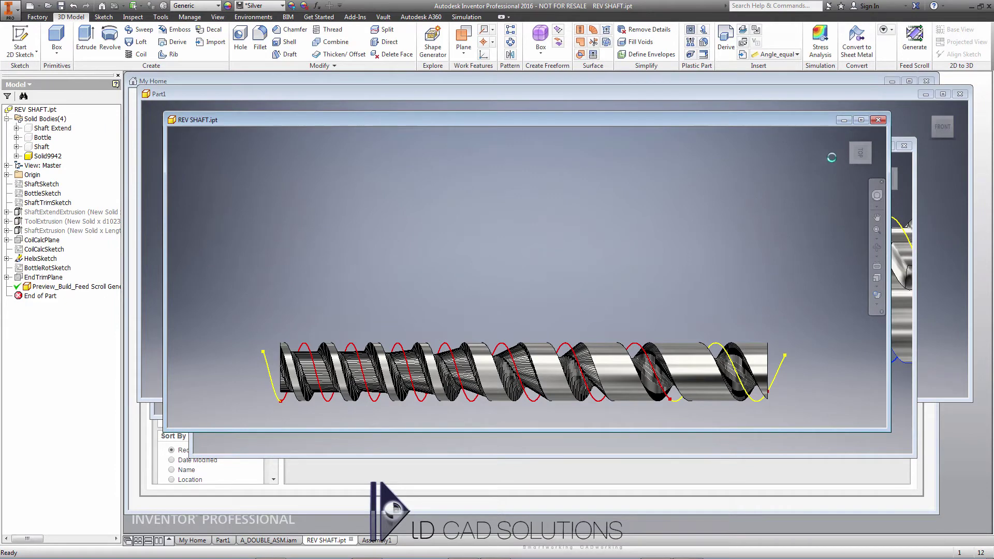
key(ctrl+s)
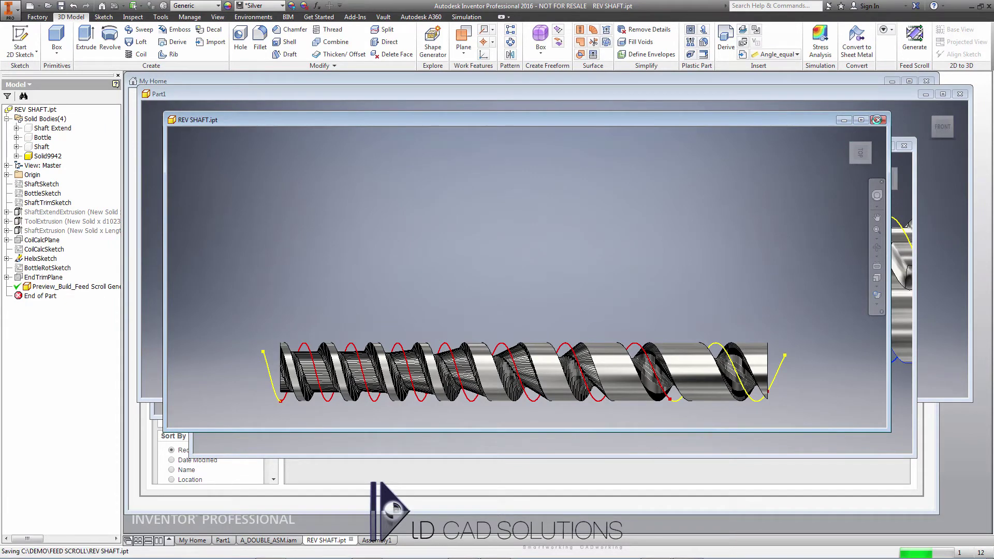
click(844, 121)
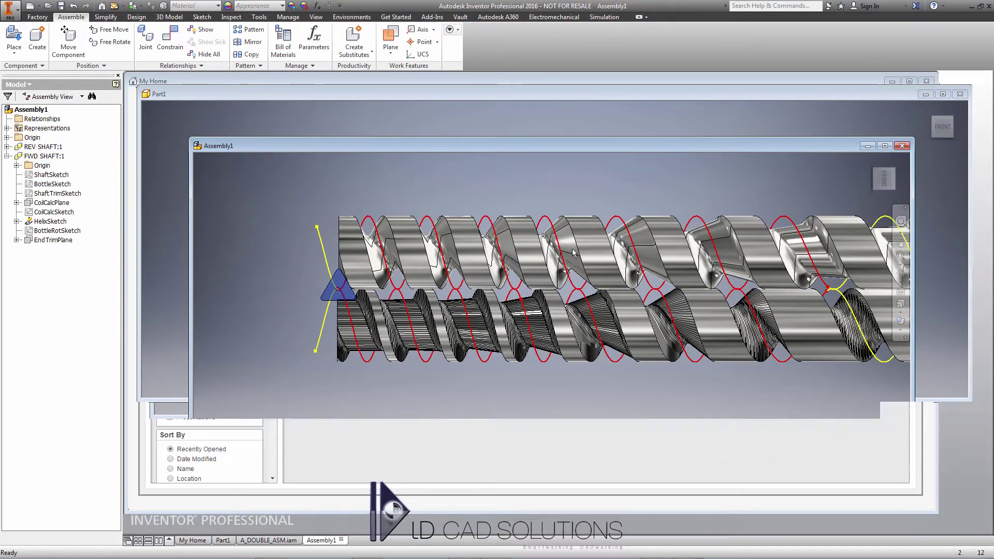
click(887, 146)
- Shift the REV SHAFT slightly away from the FWD SHAFT, aligning the start ends of both shafts
key(F2)
drag(581, 455, 415, 482)
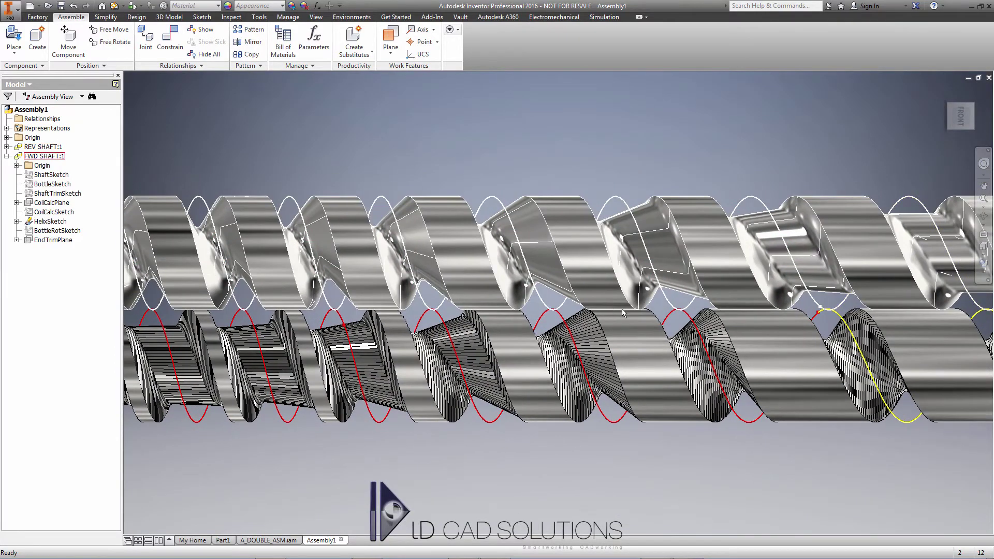
middle_drag(725, 316, 956, 327)
middle_drag(455, 324, 481, 331)
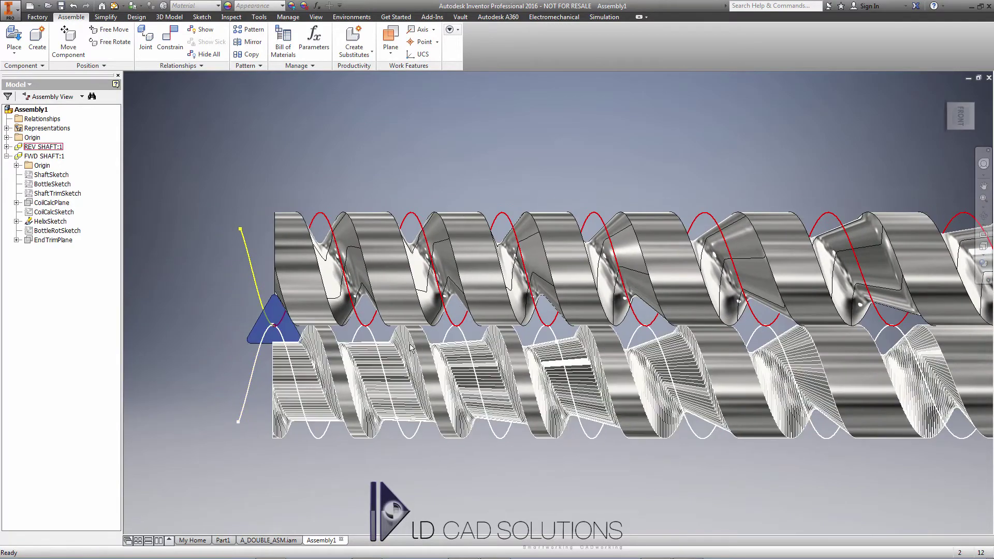
drag(409, 344, 432, 437)
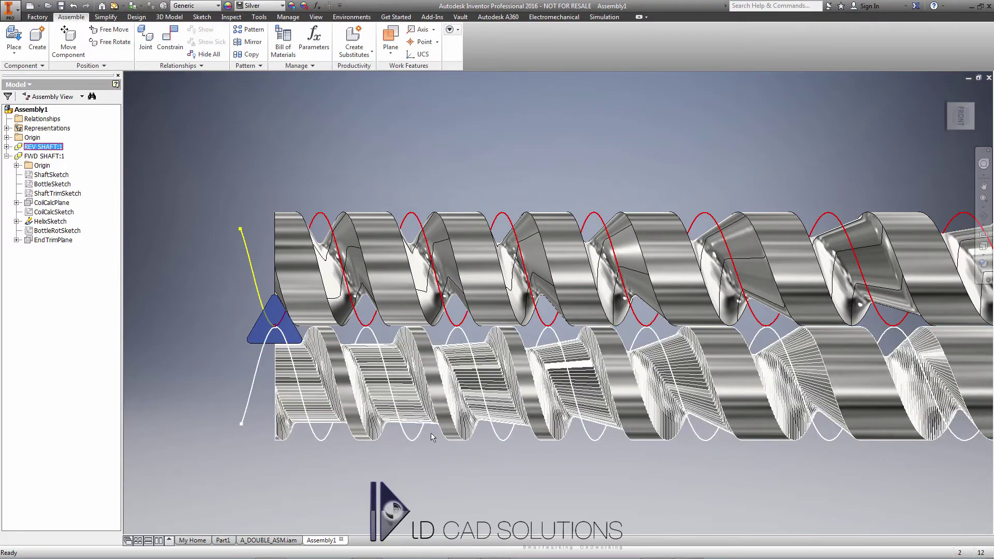
- Open the REV SHAFT part, load its active model settings into the Feed Scroll Generator and run a Smooth Build
right_click(472, 388)
click(489, 206)
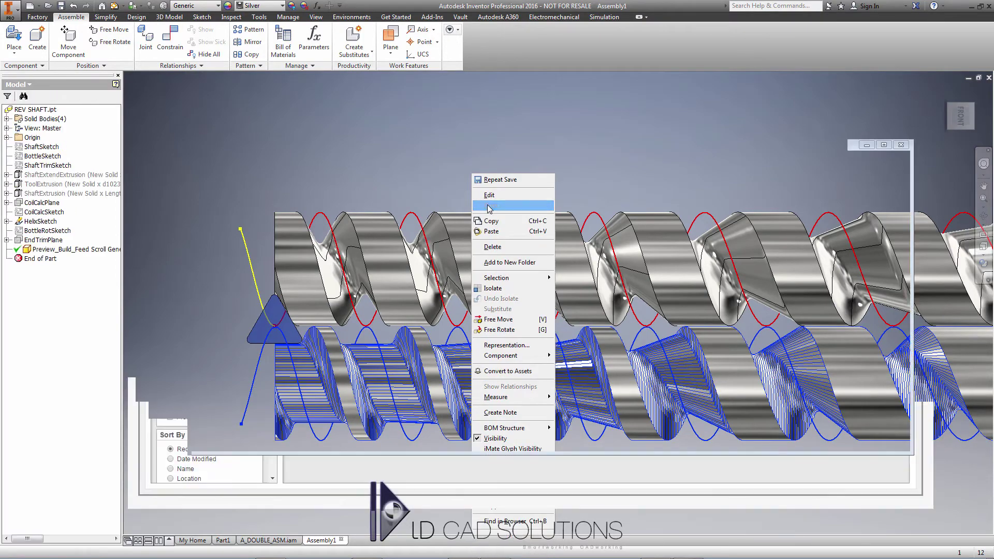
click(912, 49)
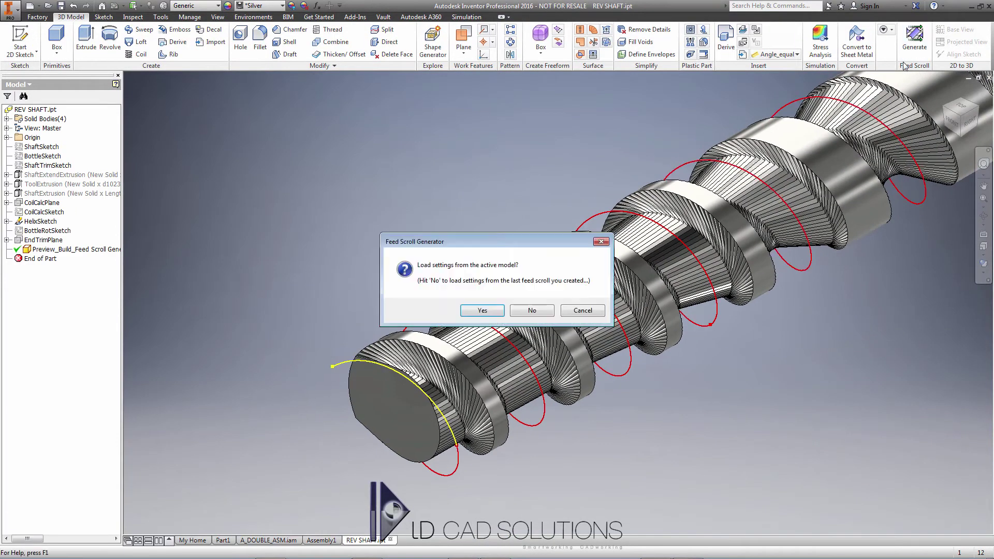
click(483, 311)
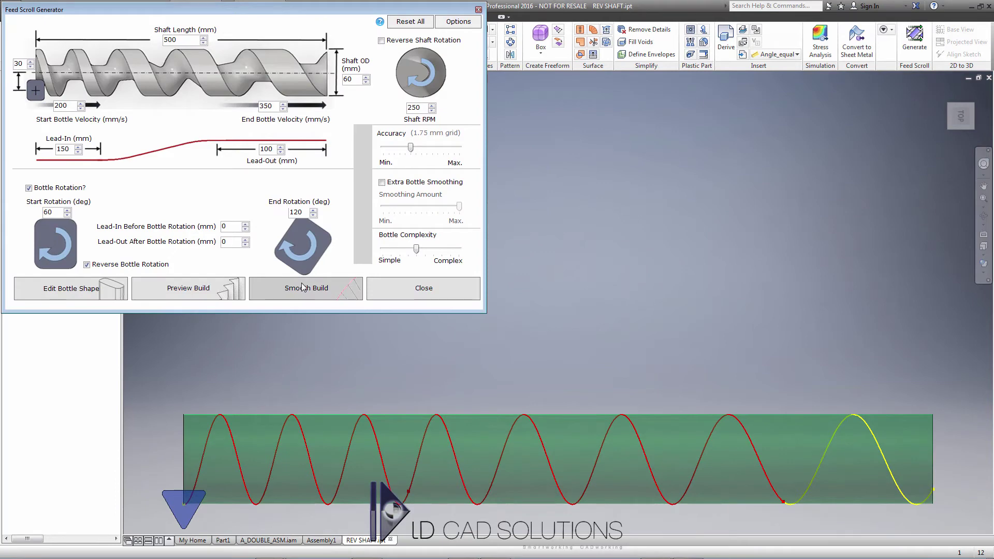
click(307, 289)
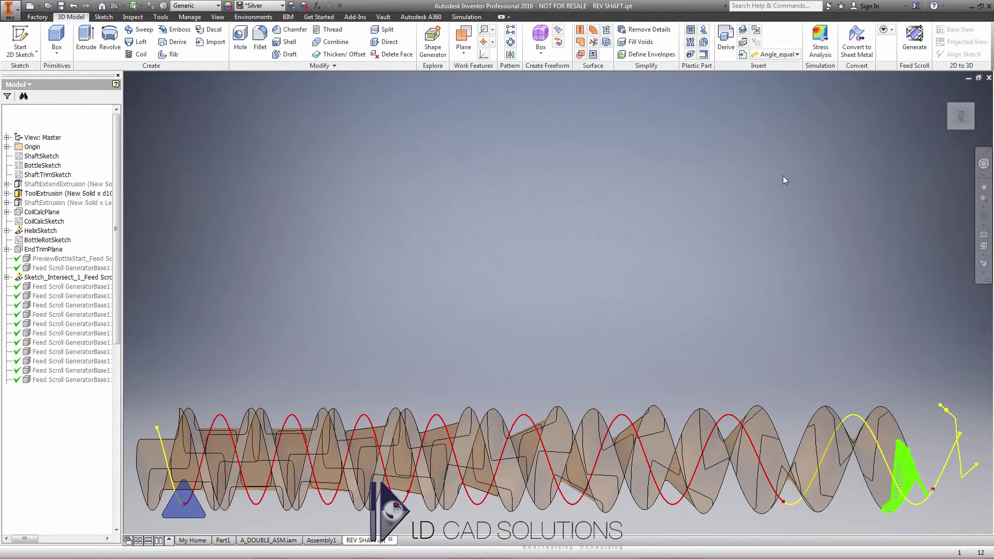
click(533, 308)
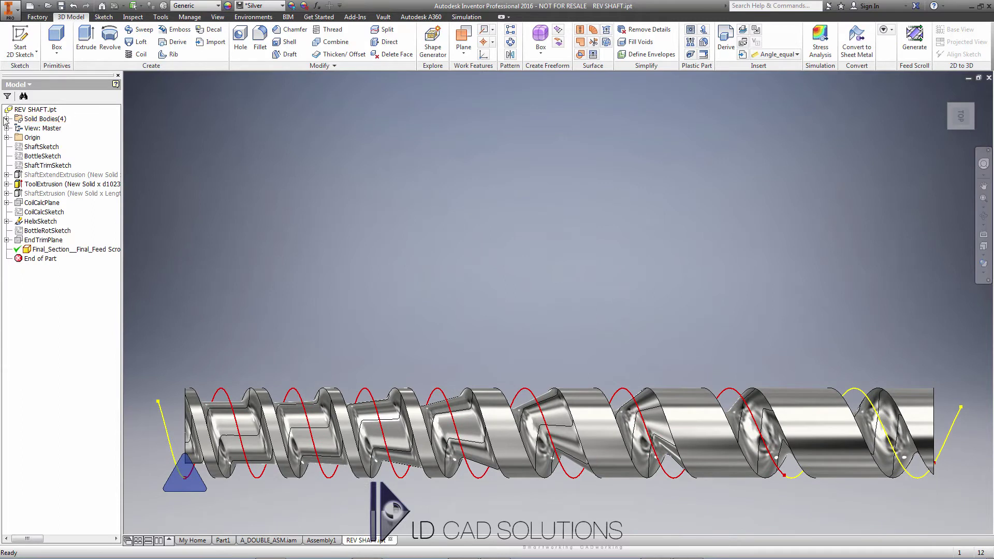
- Hide the Bottle solid body and the HelixSketch in REV SHAFT.ipt, save the part and switch back to Assembly1
click(7, 119)
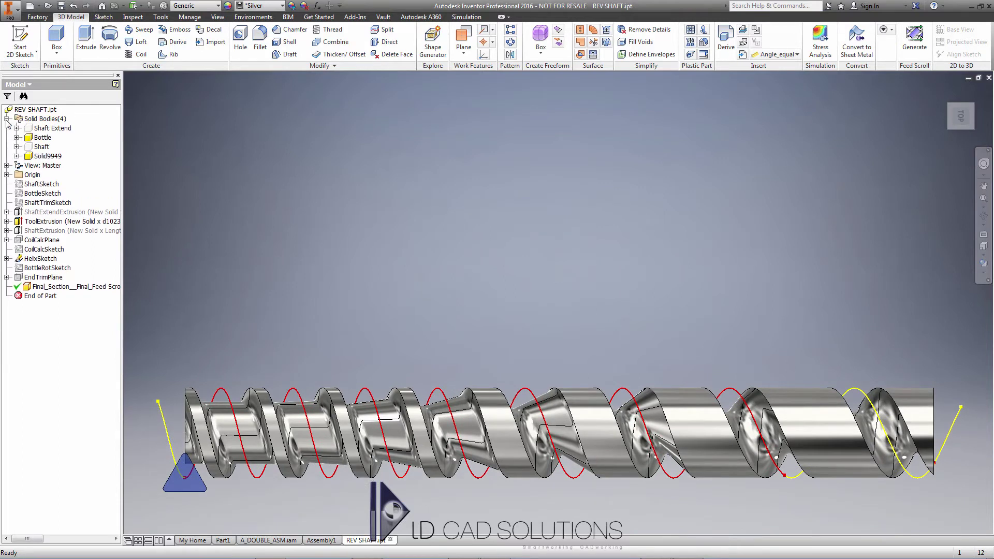
right_click(43, 138)
click(68, 190)
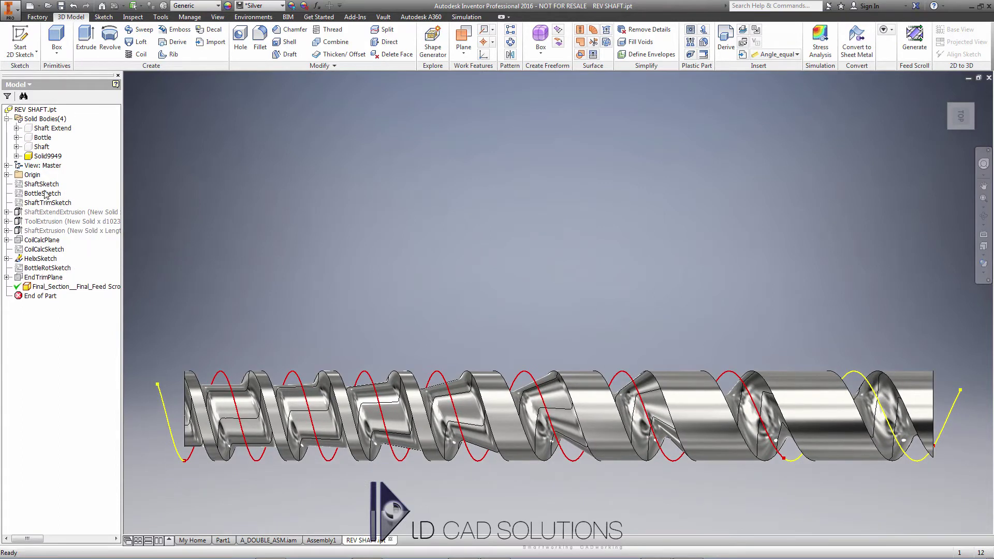
right_click(40, 260)
click(65, 348)
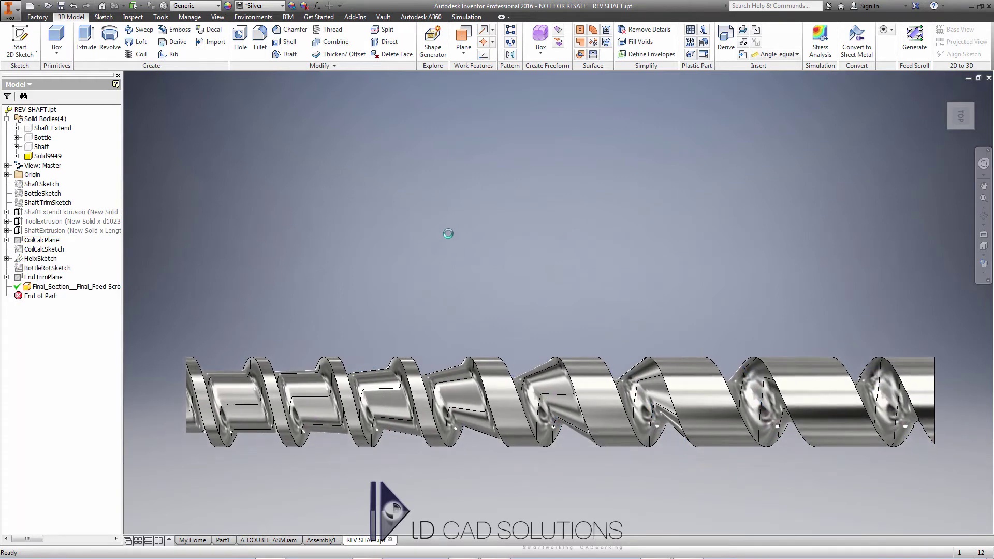
key(ctrl+s)
click(321, 539)
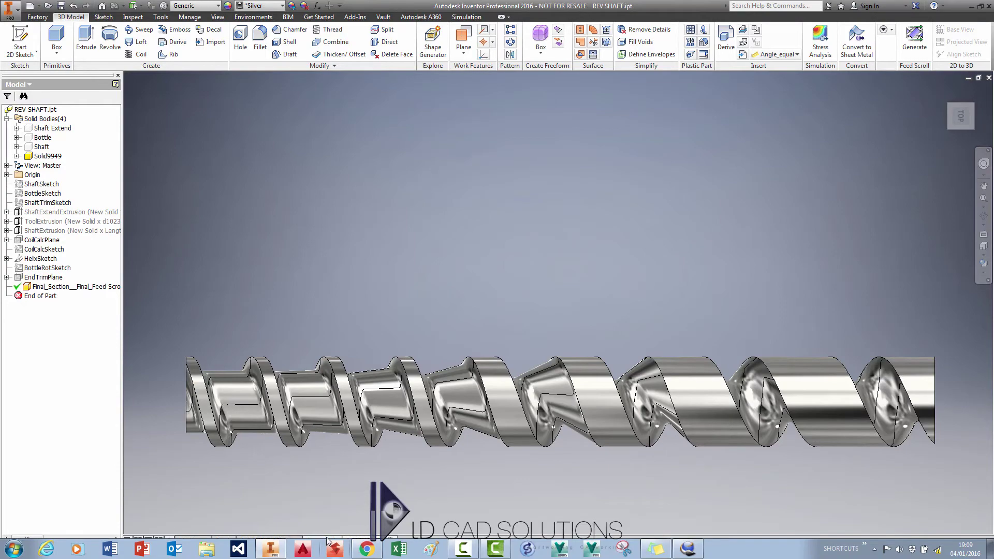
- Edit the FWD SHAFT in place to hide its HelixSketch, and return to the assembly
middle_drag(552, 164, 460, 166)
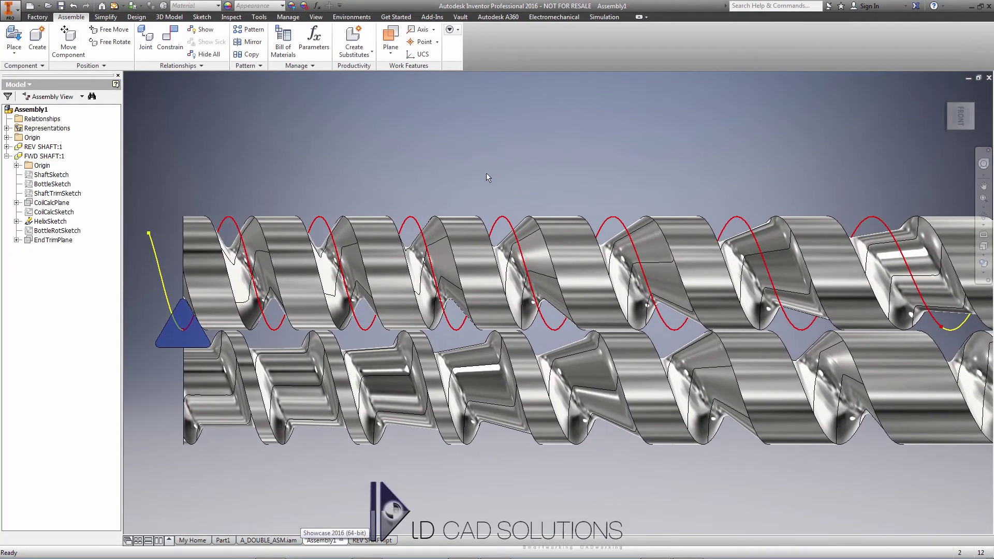
middle_drag(524, 190, 516, 188)
key(F6)
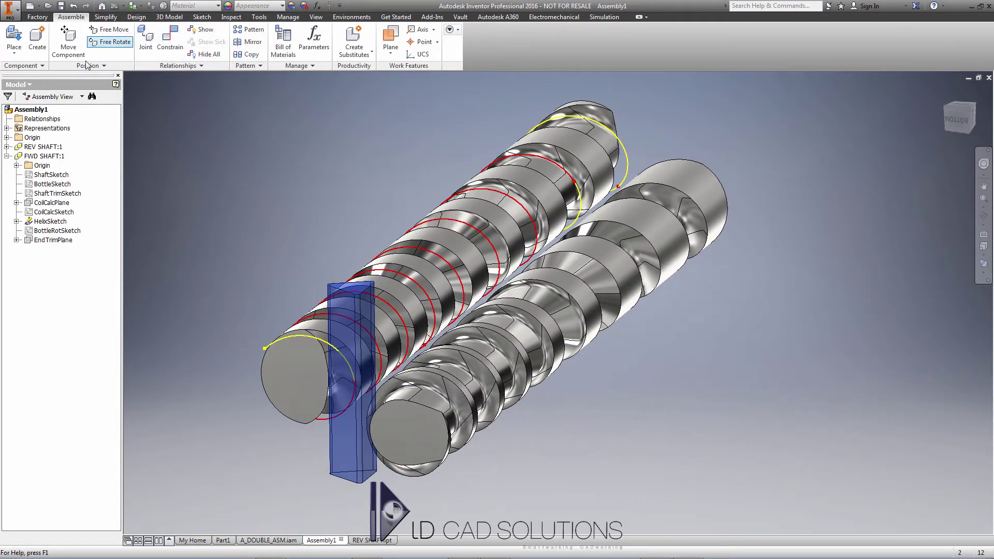
double_click(516, 276)
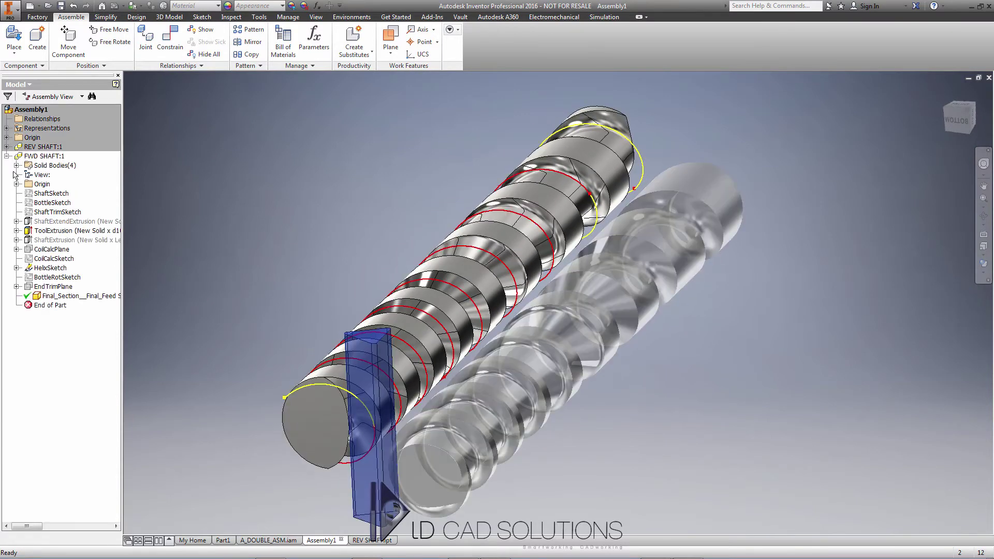
click(17, 165)
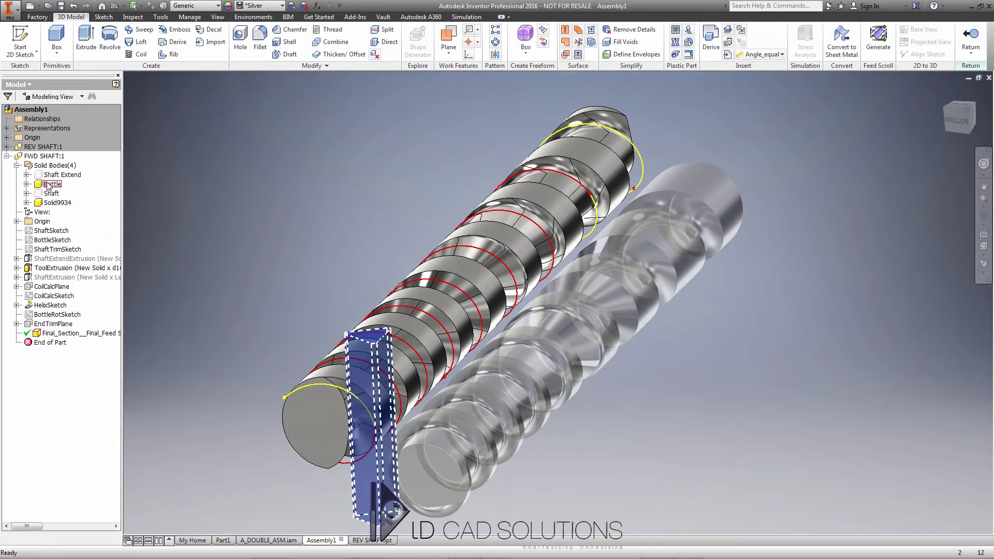
right_click(41, 305)
click(65, 427)
middle_drag(355, 193, 323, 198)
click(970, 41)
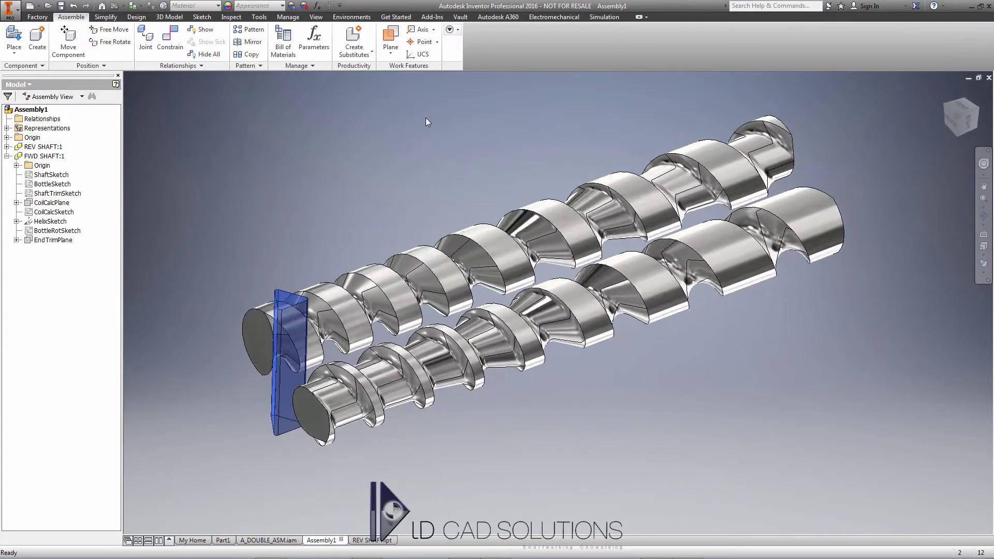
- Mate the FWD SHAFT's Y Axis to the assembly's YZ Plane with a 0 mm offset
click(171, 47)
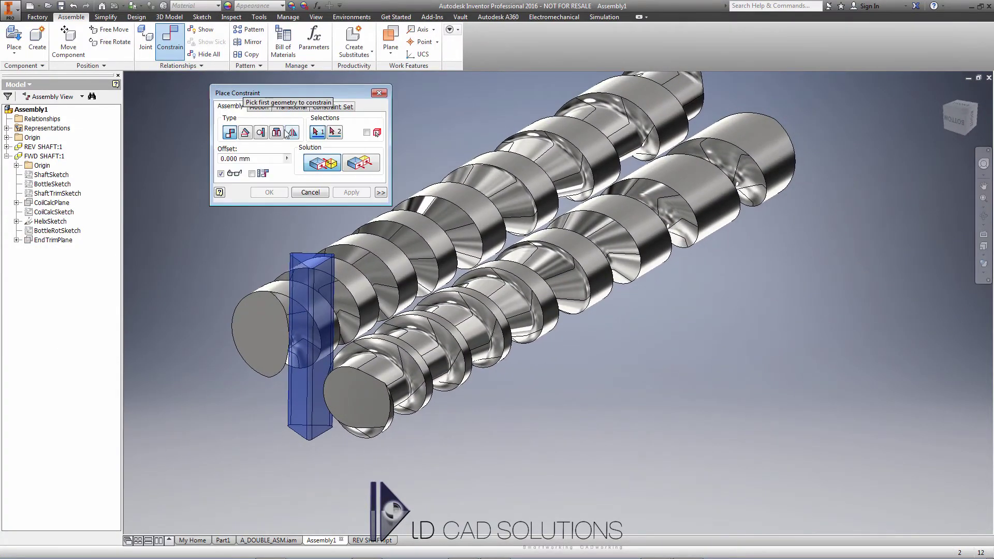
click(16, 165)
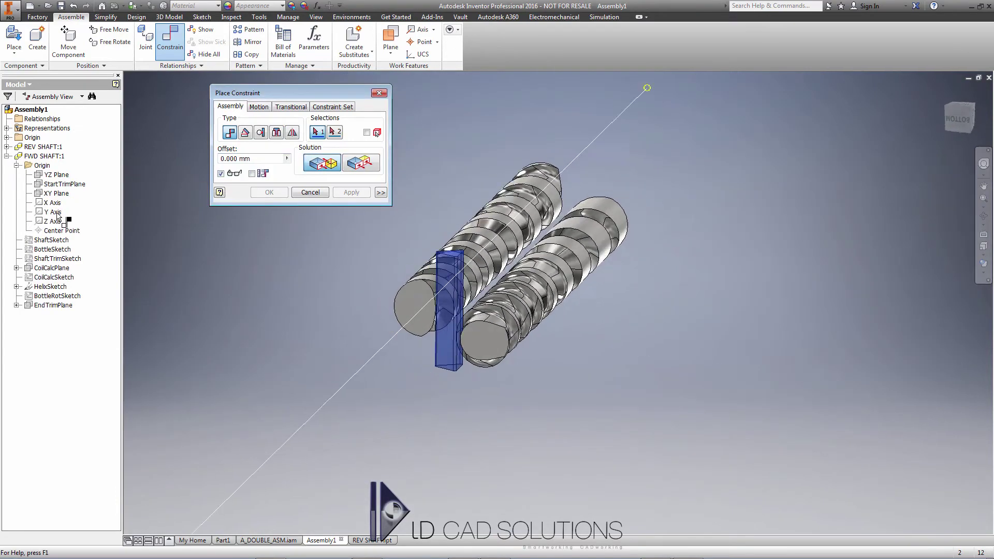
click(7, 138)
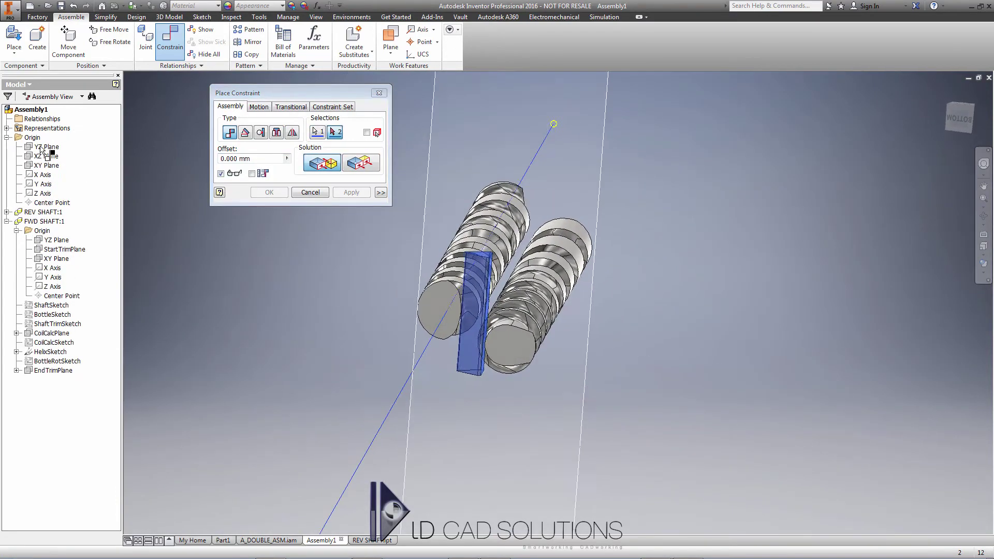
click(47, 147)
click(352, 192)
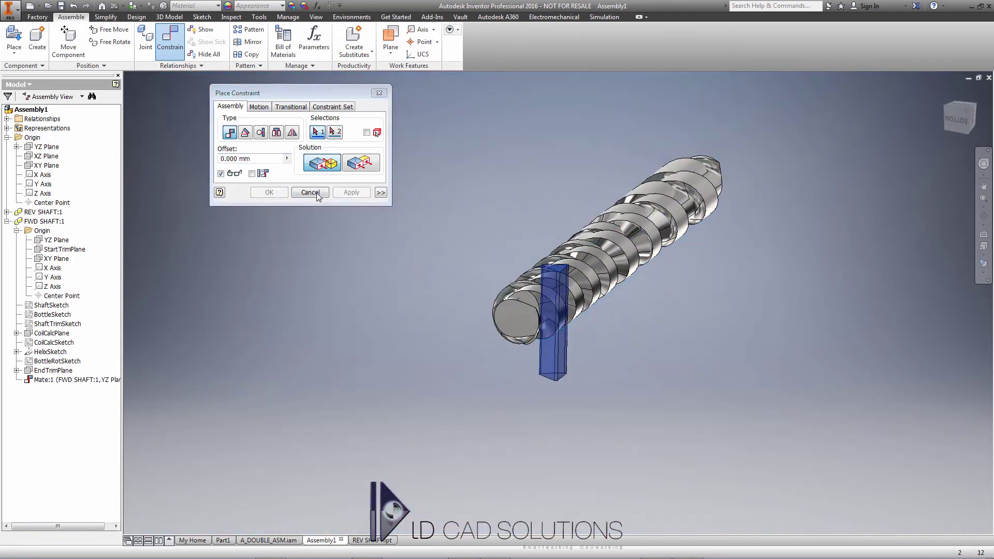
click(313, 193)
- Mate the FWD SHAFT's Y Axis to the assembly's XY Plane with a 0 mm offset
click(171, 39)
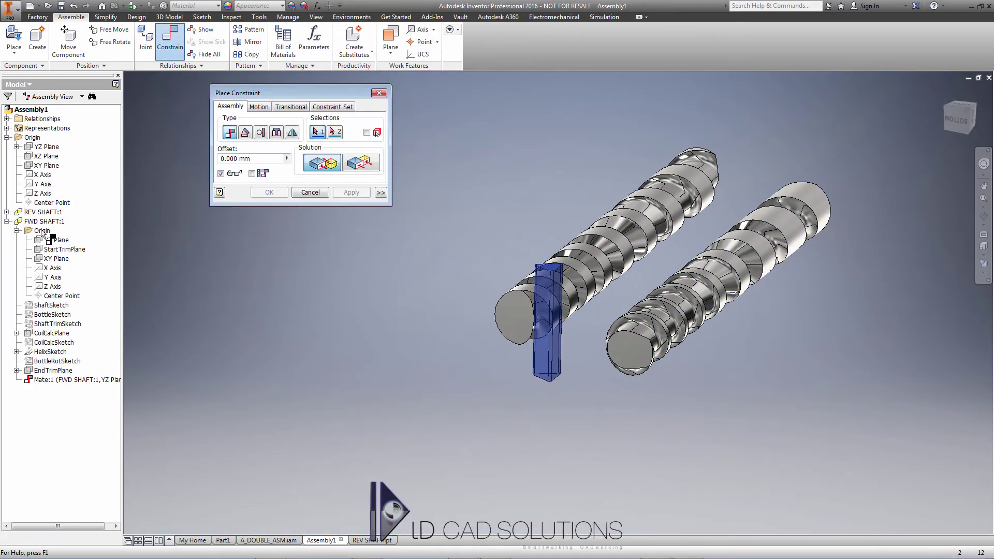
click(56, 278)
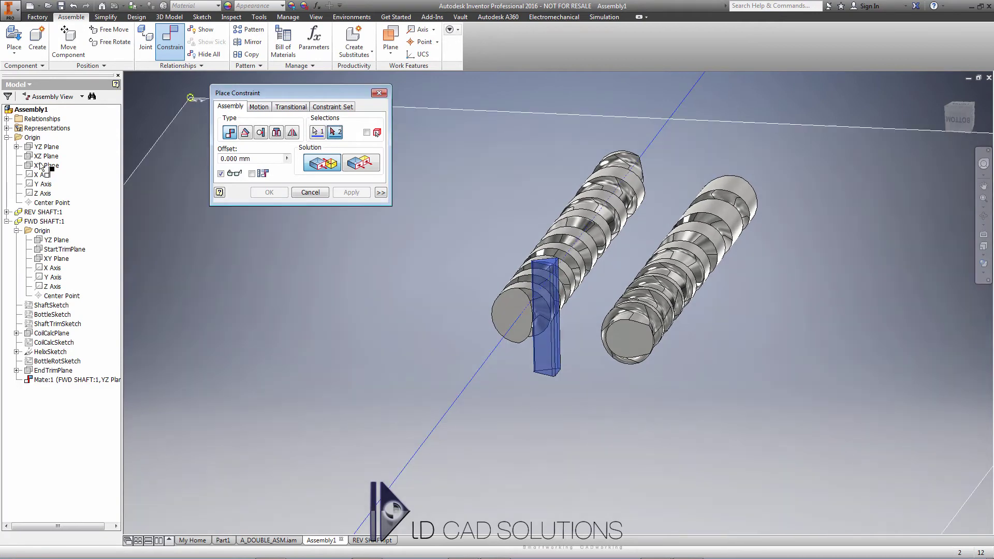
click(49, 167)
click(344, 193)
key(Escape)
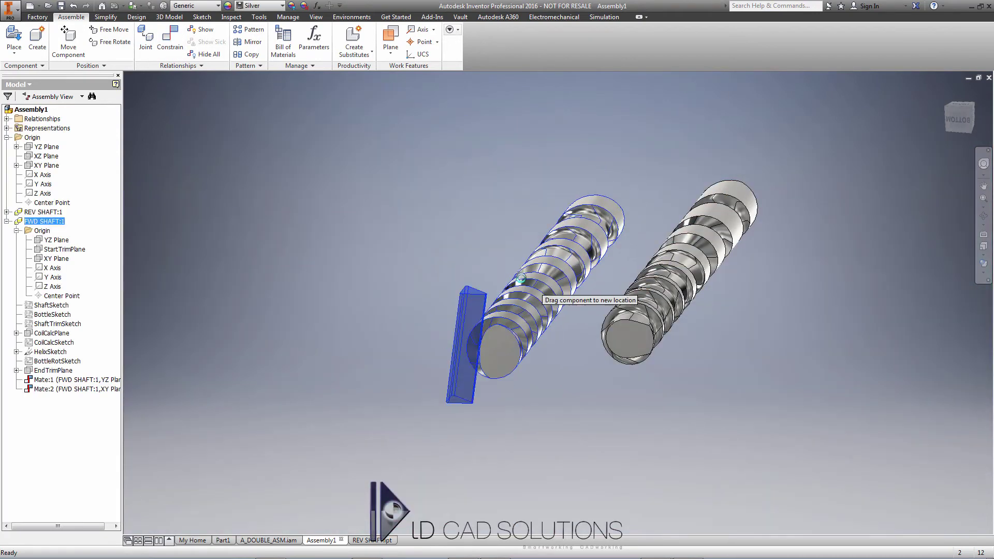
- Constrain the FWD SHAFT's start end face to the assembly's XZ Plane with a 0 mm offset
click(171, 41)
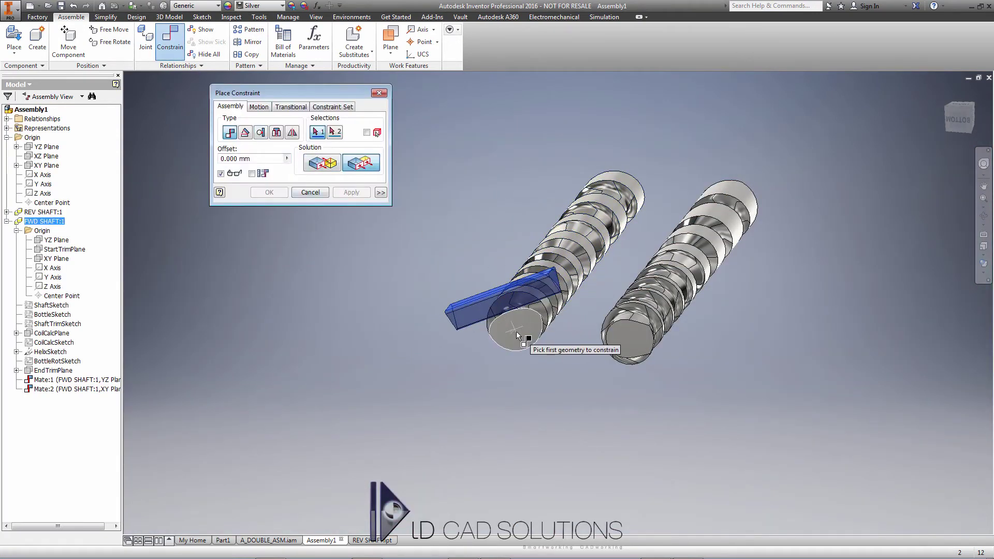
click(50, 156)
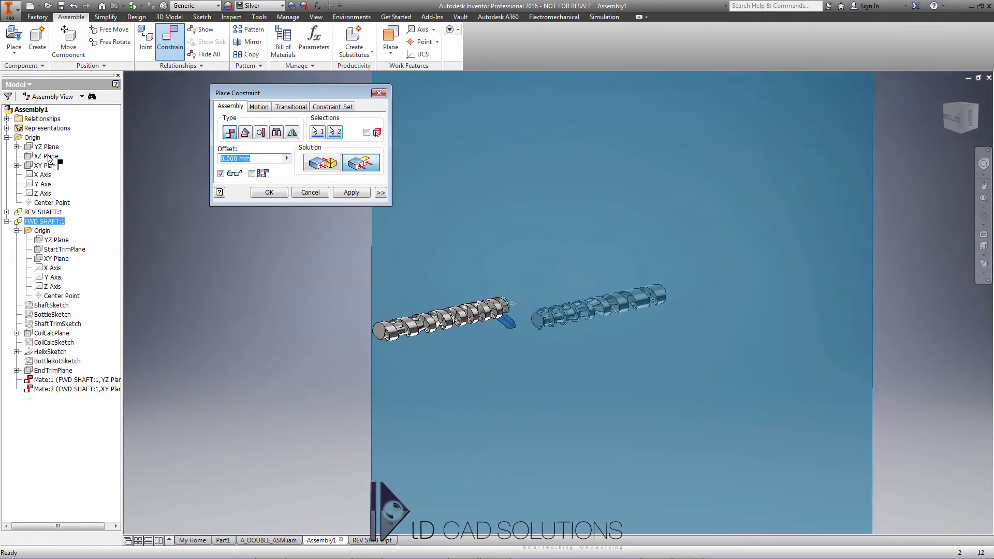
click(269, 192)
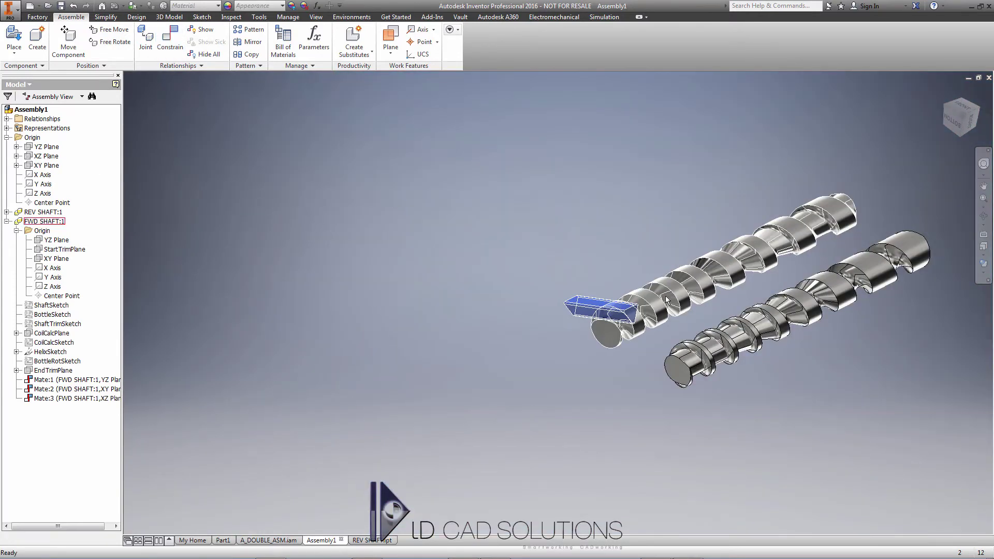
- Constrain the FWD SHAFT's XY Plane to the assembly's XY Plane with a directed angle, naming the angle parameter DriveMe
drag(635, 276, 696, 252)
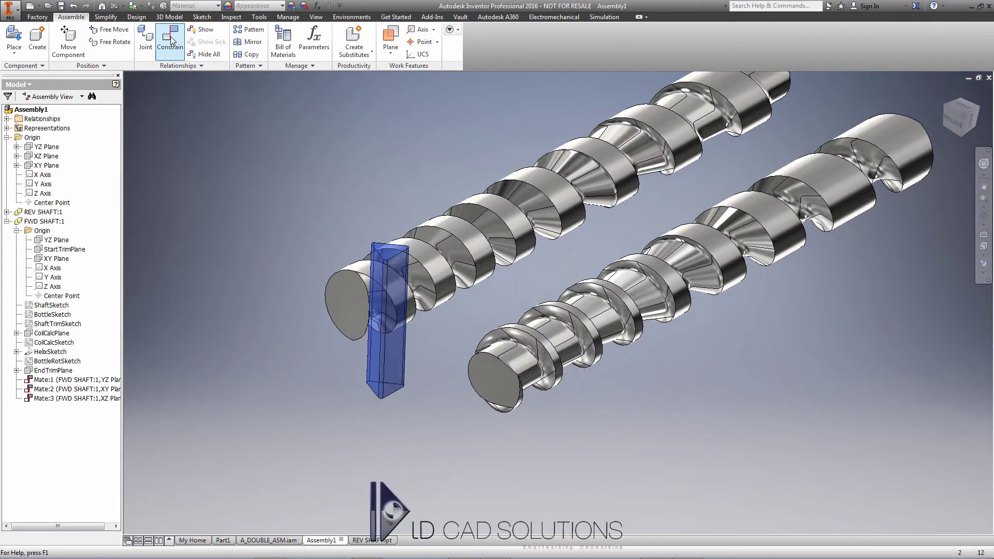
click(170, 42)
click(245, 133)
key(F5)
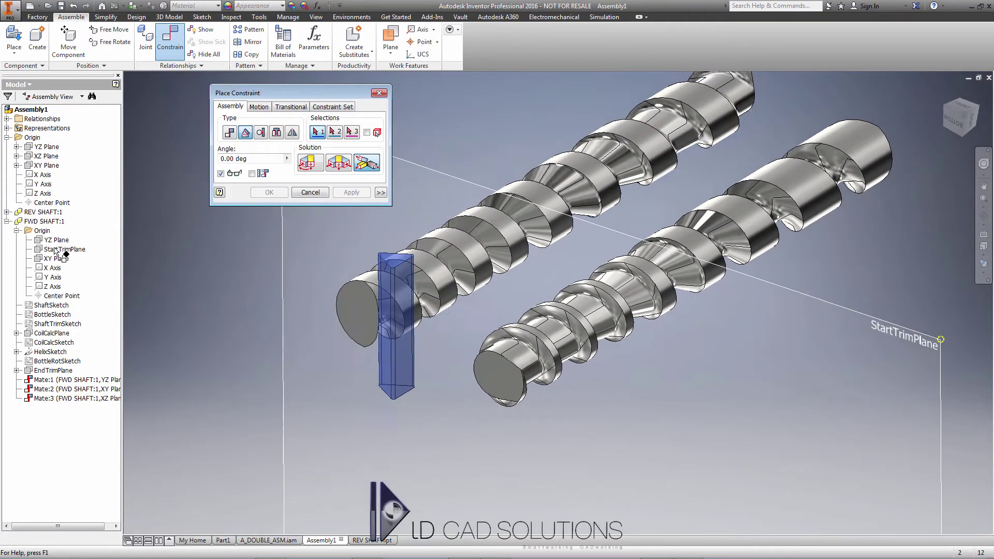
click(56, 259)
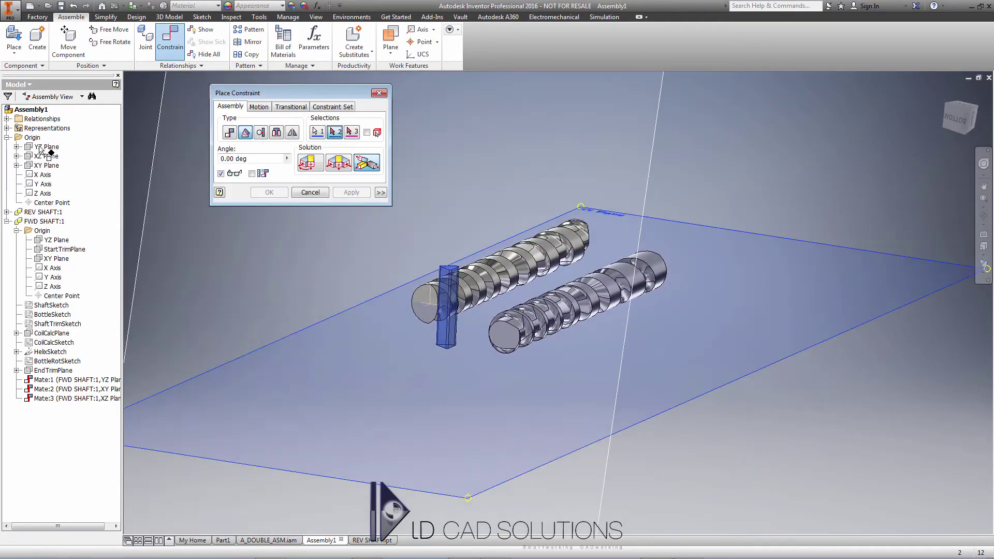
click(48, 156)
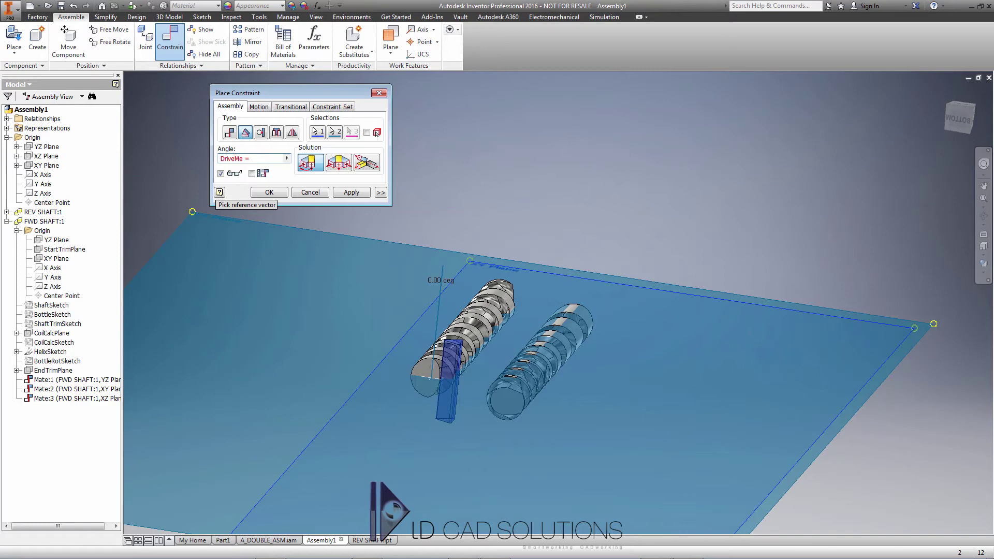
key(Return)
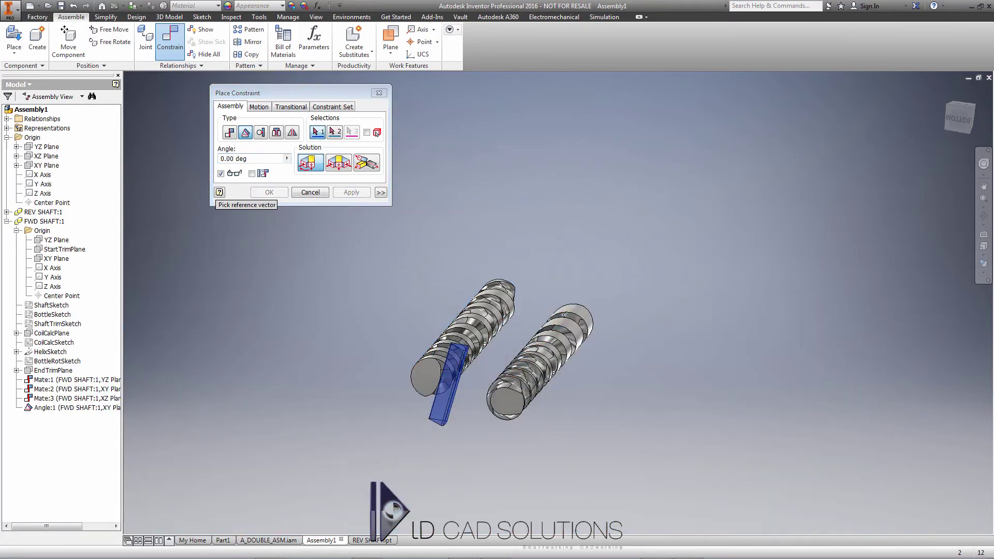
click(309, 192)
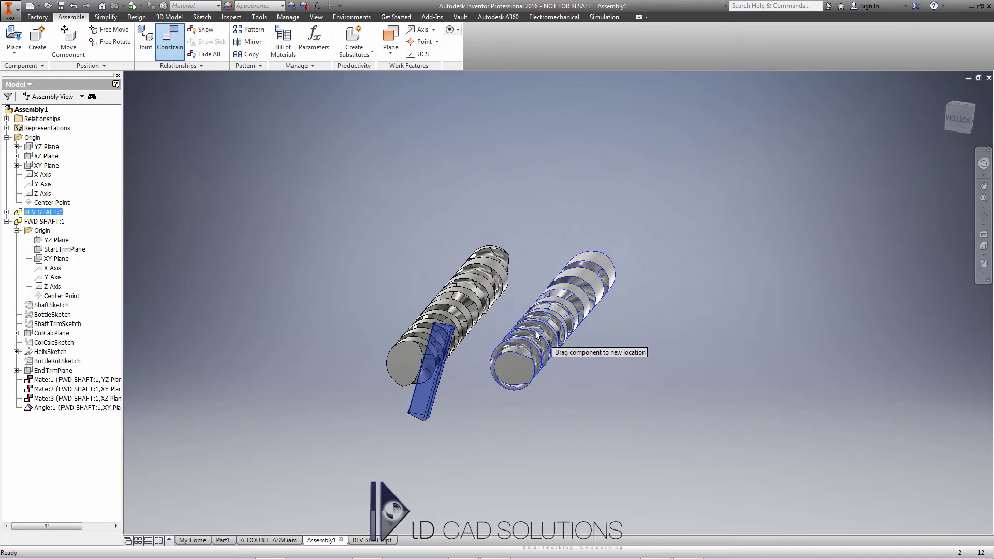
- Create an assembly work plane offset 60 mm from the YZ Plane, toward the REV SHAFT
click(390, 36)
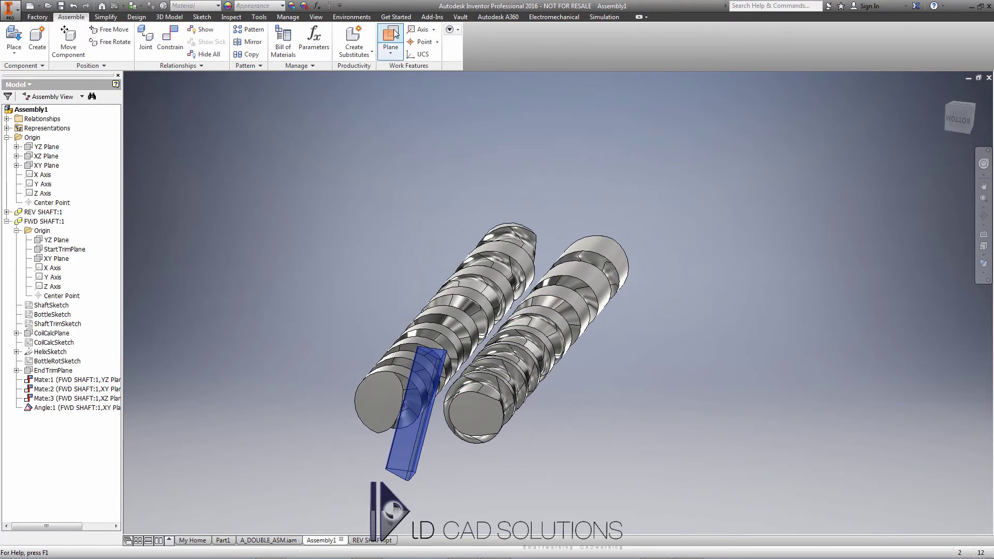
key(F5)
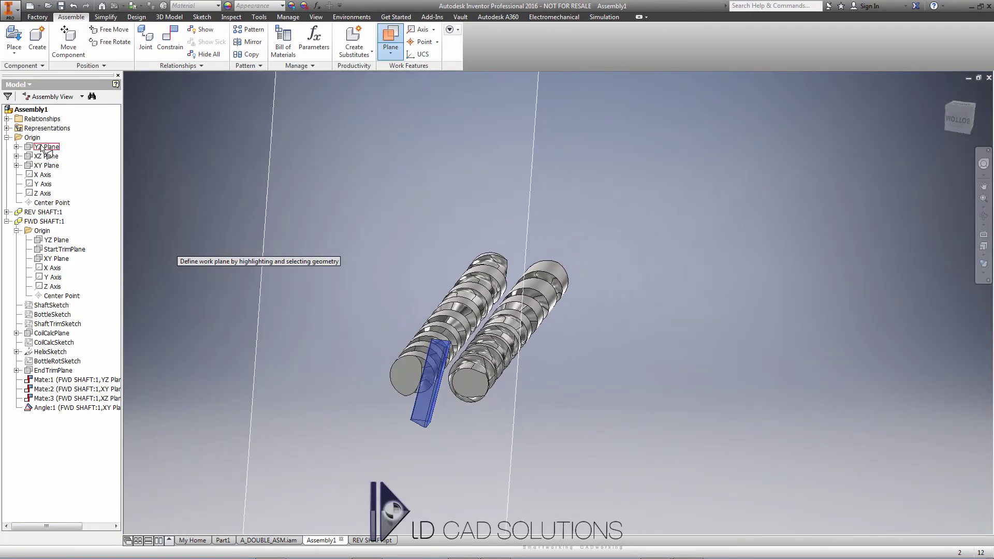
click(46, 147)
drag(334, 222, 355, 229)
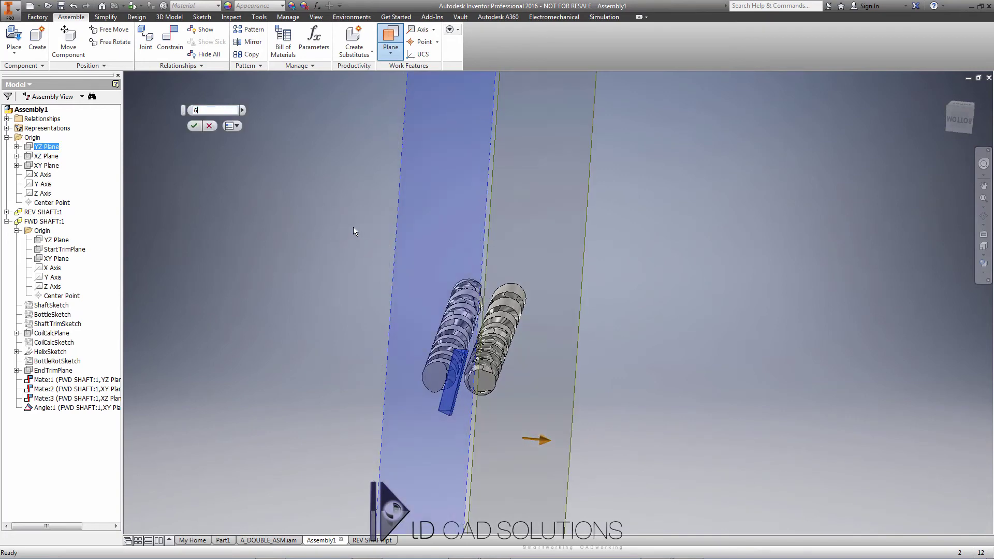
text(60)
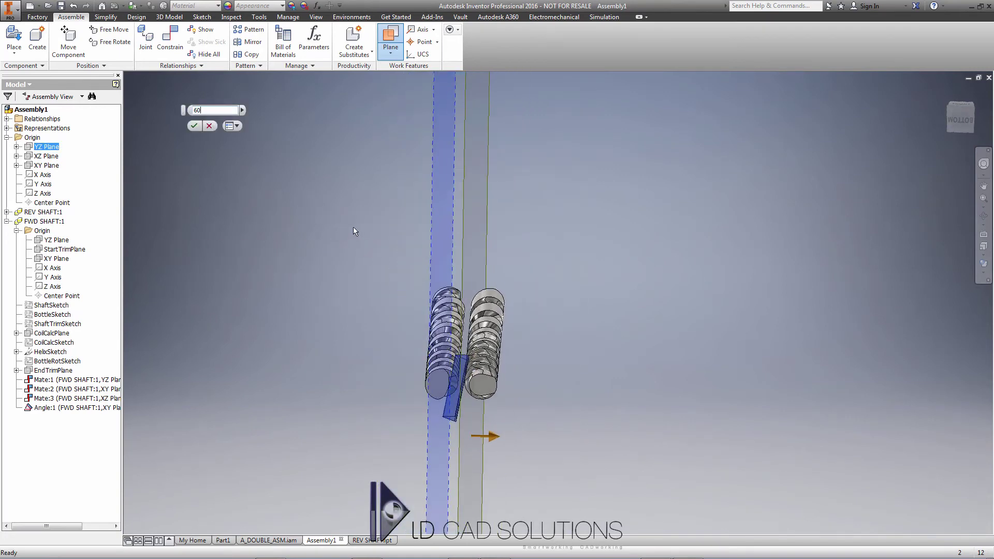
key(Return)
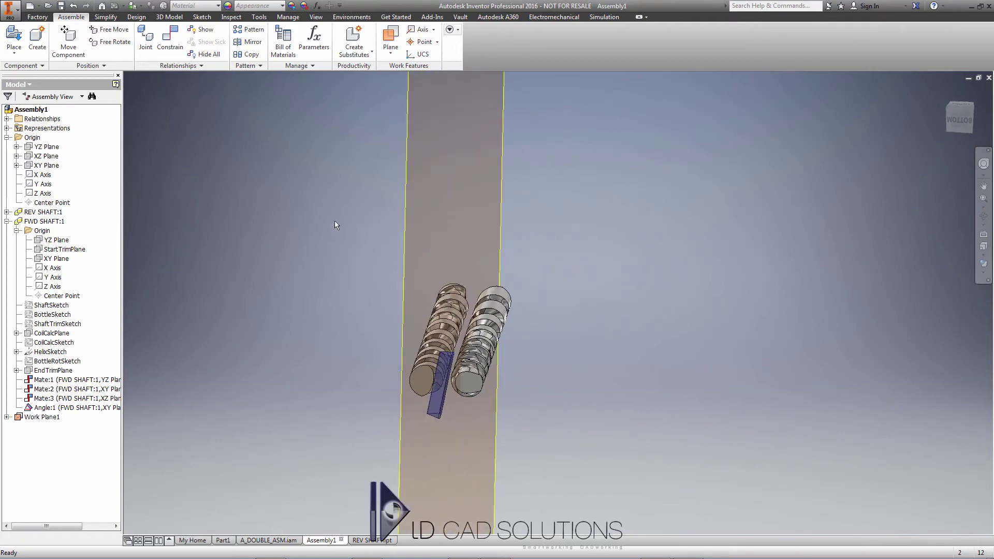
- Mate the REV SHAFT's Y Axis to the offset work plane with a 0 mm offset
click(170, 39)
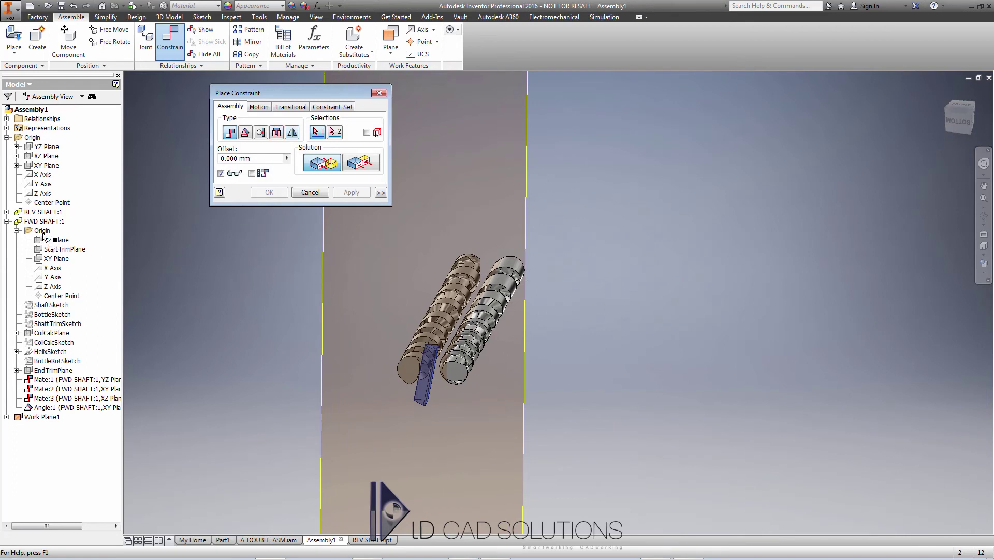
click(6, 212)
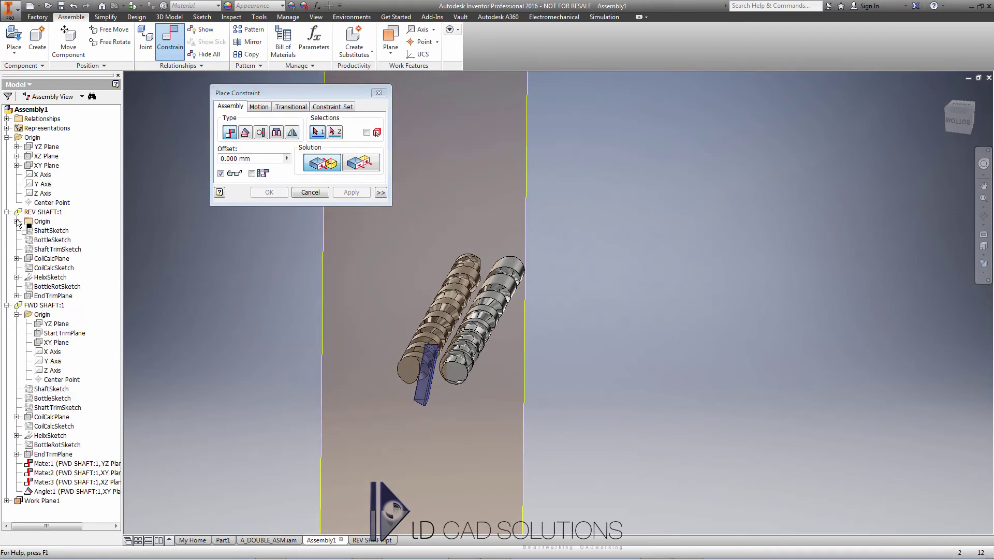
click(17, 222)
click(56, 268)
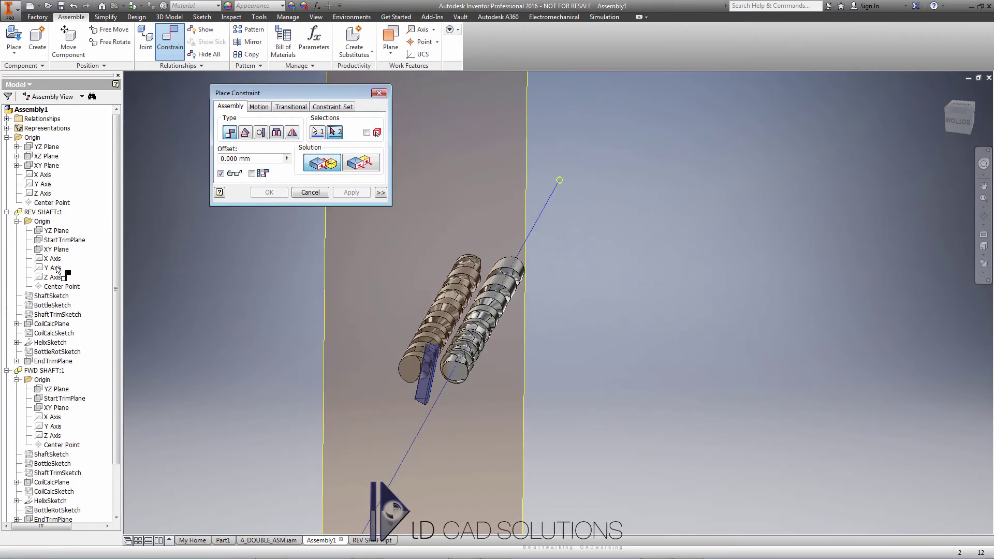
click(520, 202)
click(342, 193)
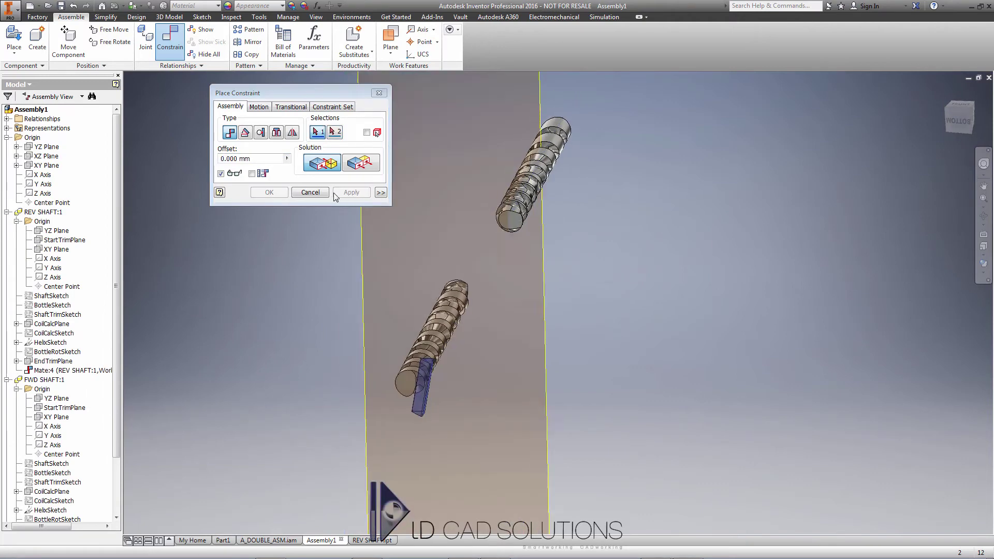
click(313, 192)
- Move the REV SHAFT beside the FWD SHAFT and mate its Y Axis to the assembly's XY Plane with a 0 mm offset
drag(626, 179, 465, 338)
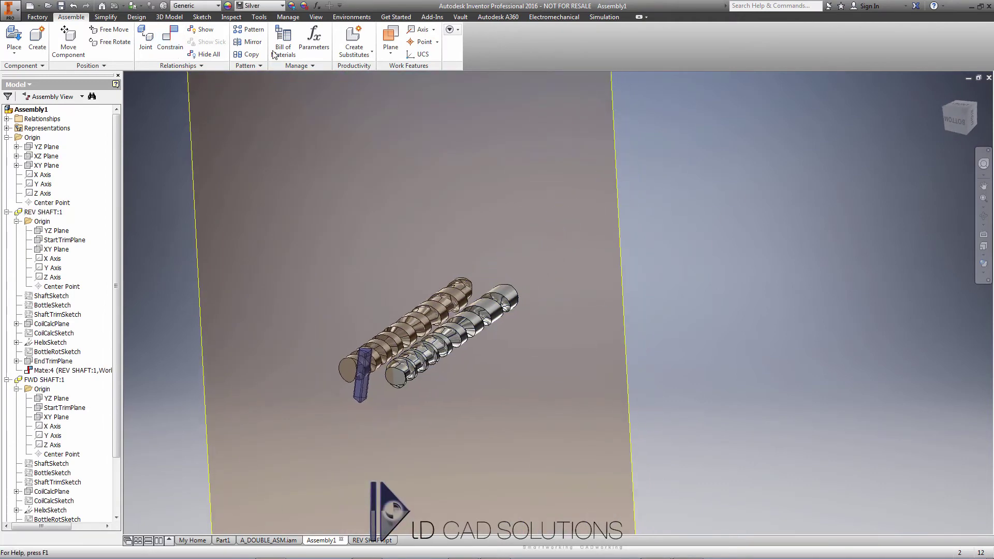
click(170, 41)
click(52, 270)
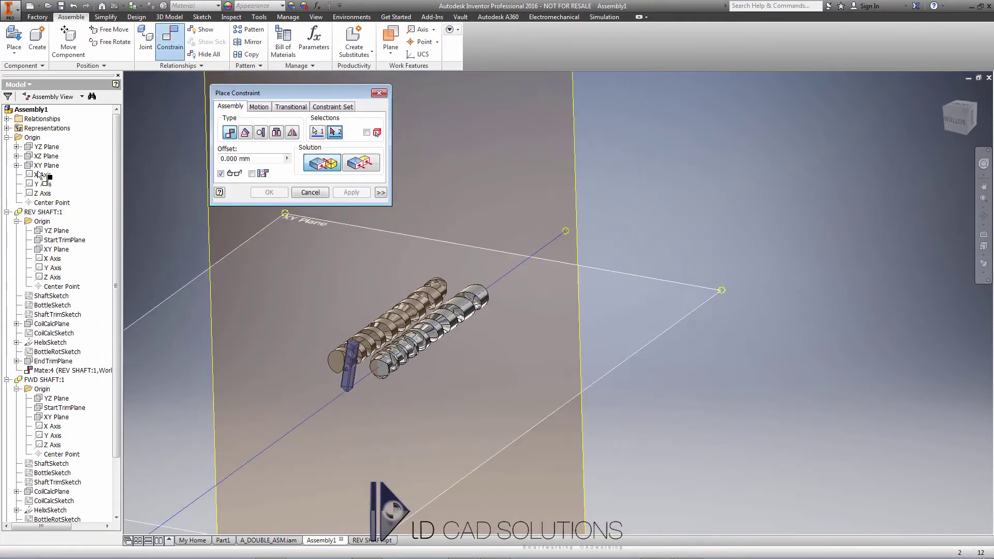
click(47, 165)
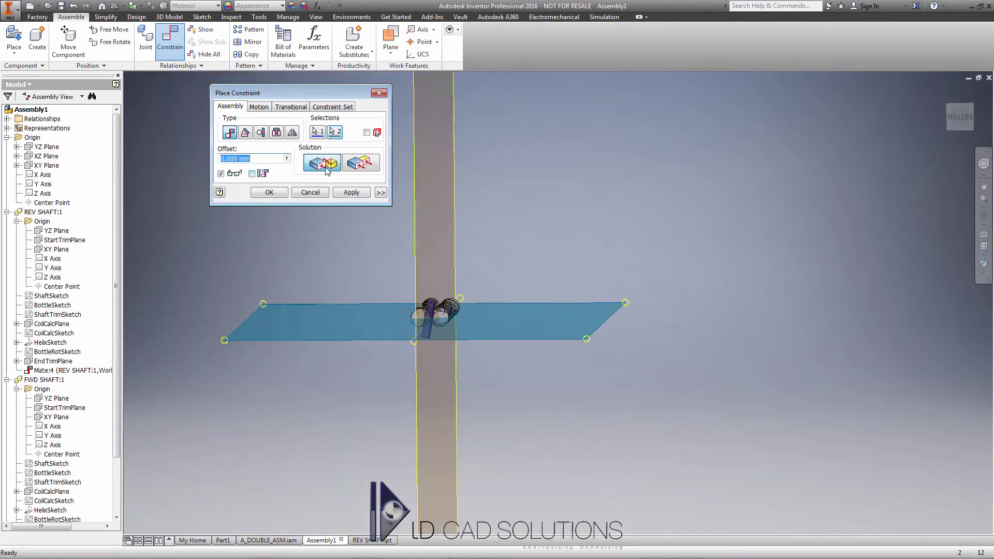
click(351, 192)
click(317, 192)
- Constrain the REV SHAFT's start end face flush with the FWD SHAFT's start end face with a 0 mm offset
scroll(471, 291, down, 4)
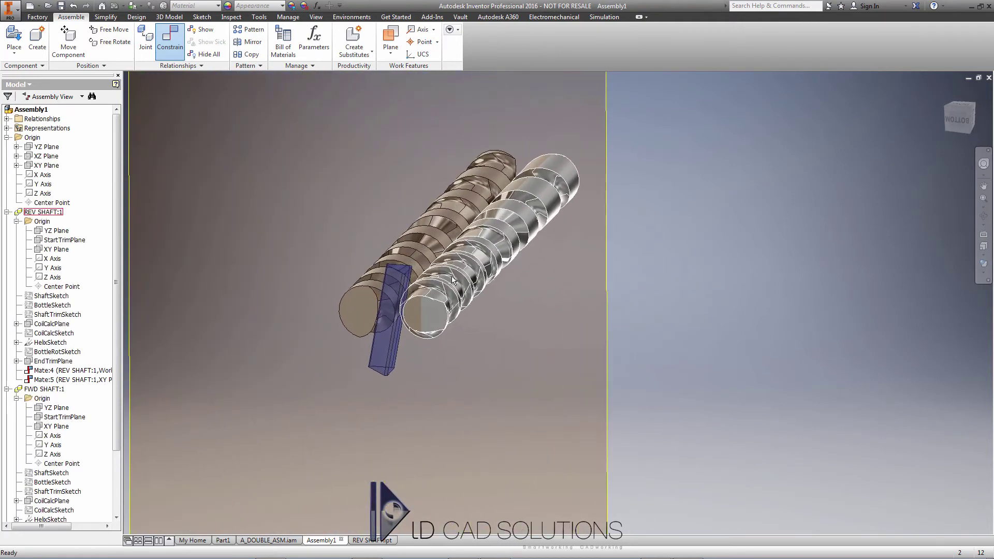
drag(471, 290, 400, 116)
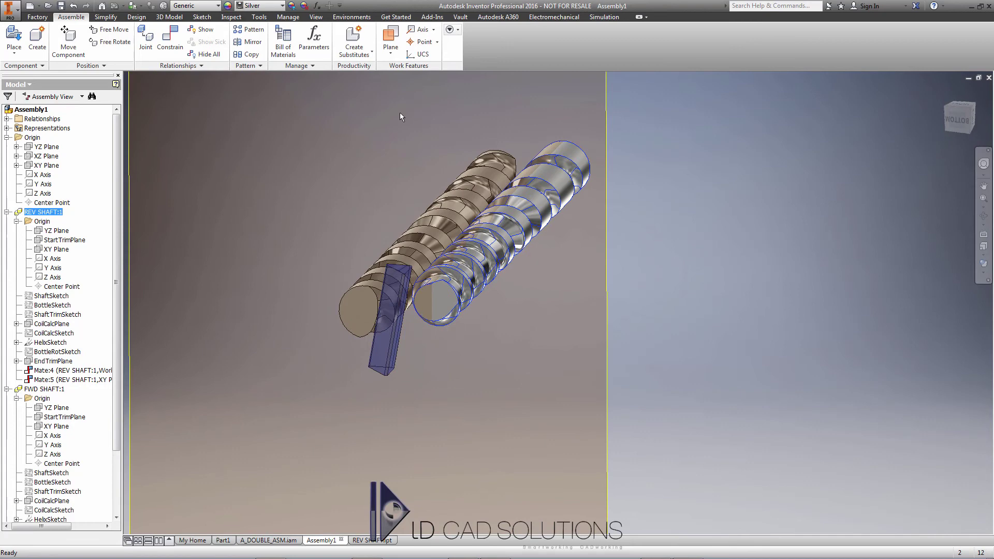
click(171, 38)
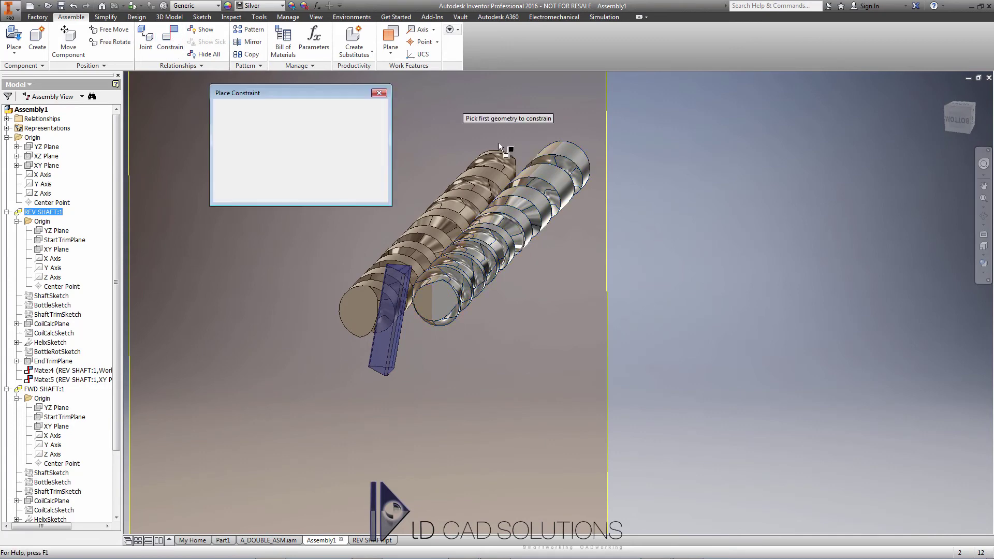
click(429, 293)
click(364, 306)
click(351, 192)
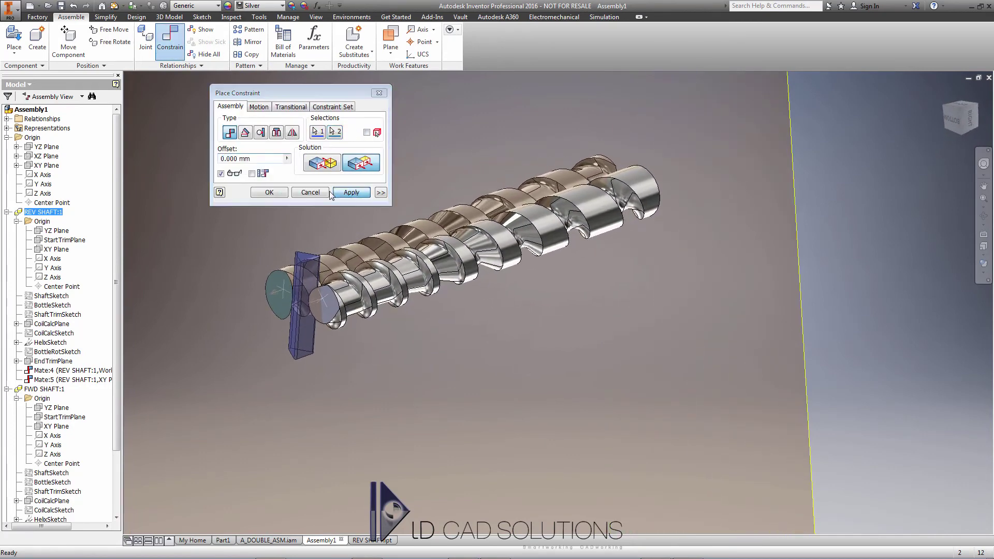
click(315, 193)
- Rotate the REV SHAFT about its axis and examine both scrolls and the bottle from several angles
shift+middle_drag(331, 218, 362, 249)
drag(395, 323, 483, 348)
shift+middle_drag(484, 347, 838, 270)
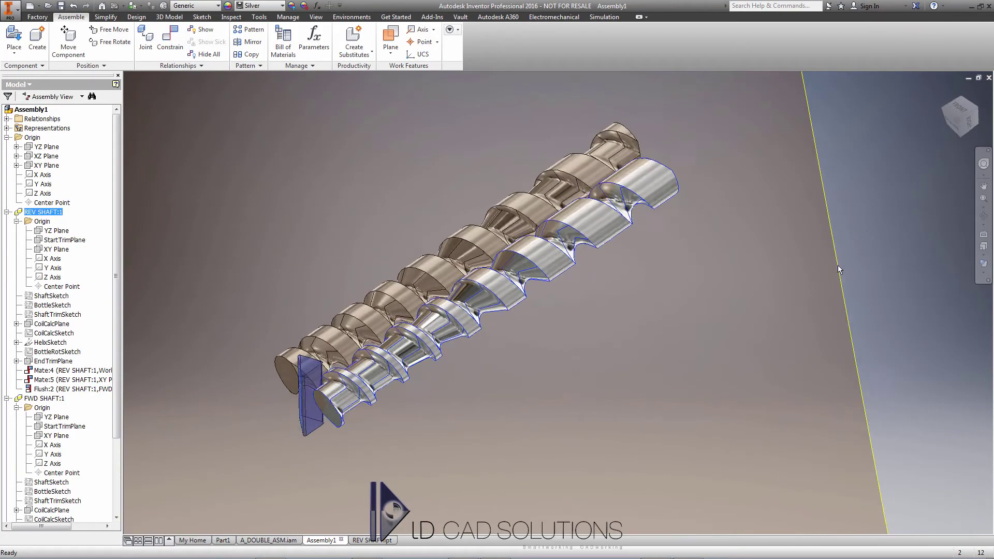
click(859, 226)
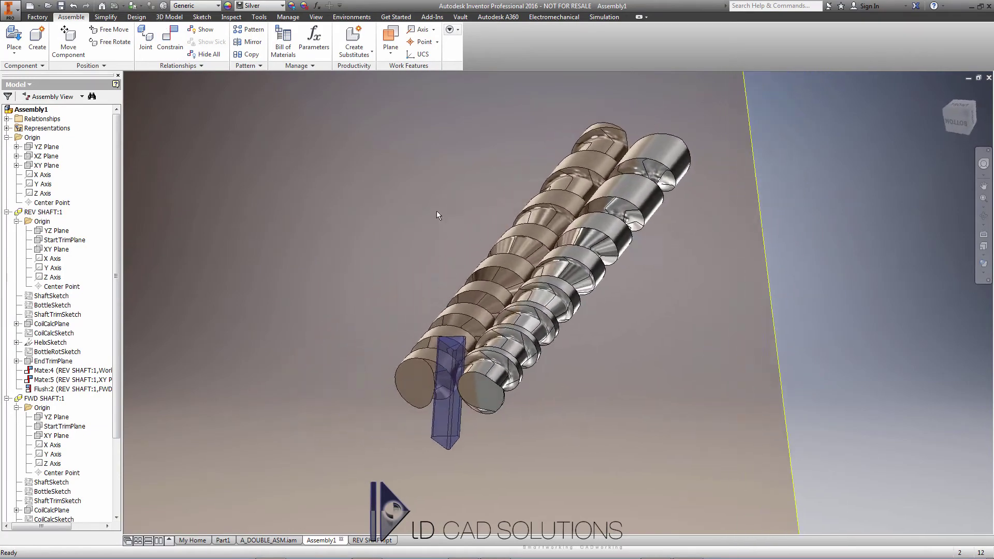
shift+middle_drag(436, 210, 539, 346)
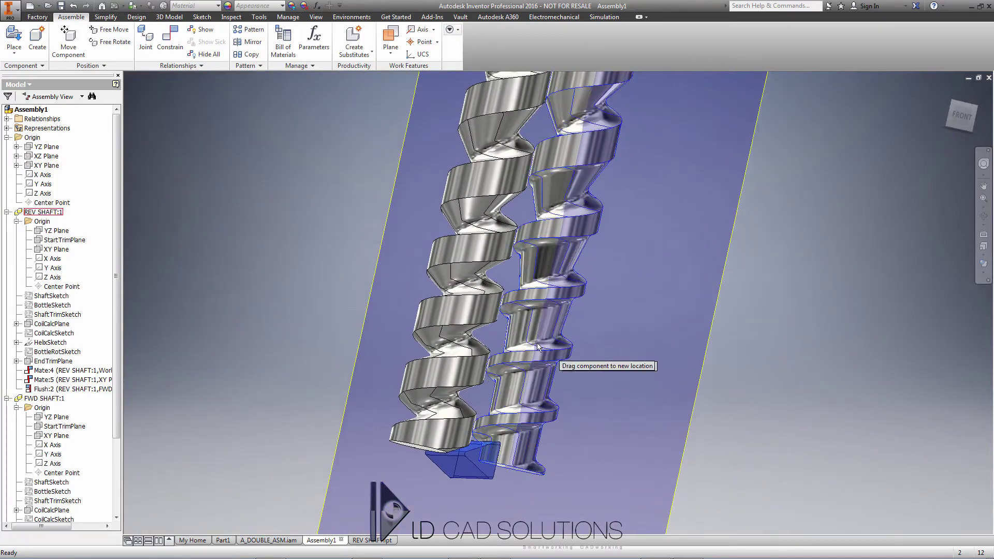
drag(537, 344, 413, 300)
shift+middle_drag(413, 300, 980, 102)
- Examine how the bottle sits between the two scroll pockets in the front and bottom views while rotating the REV SHAFT
click(962, 115)
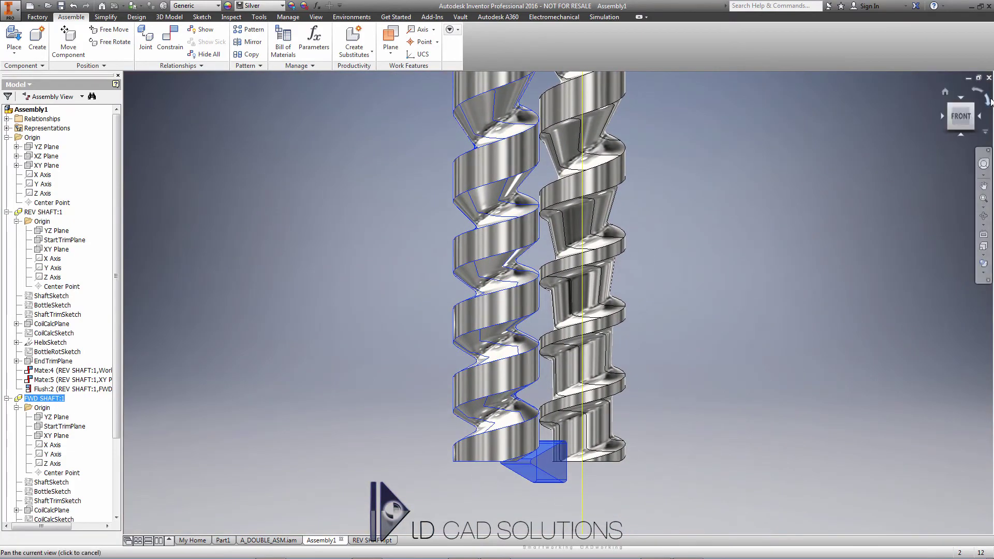
click(986, 100)
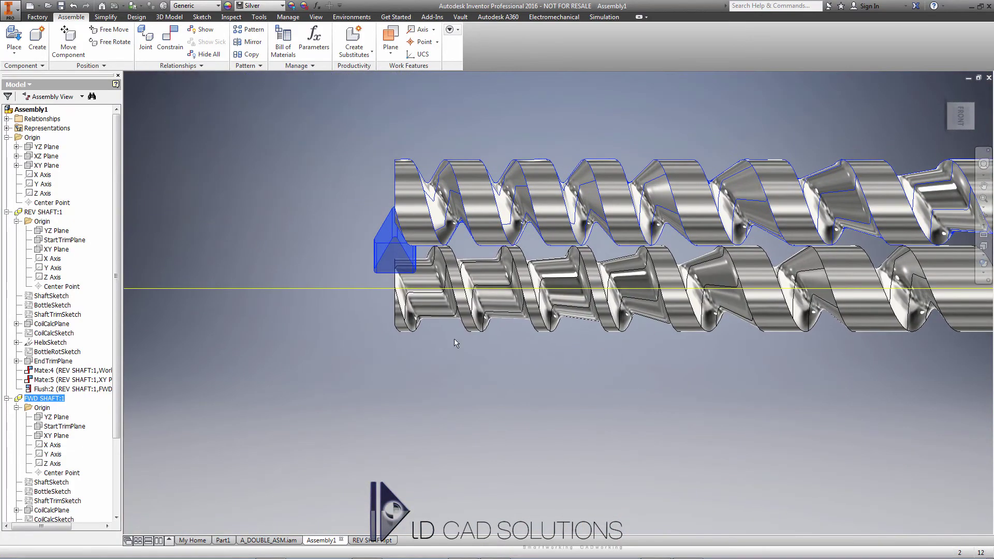
mouse_move(416, 276)
mouse_down()
mouse_move(405, 298)
mouse_move(422, 365)
mouse_move(418, 299)
mouse_move(417, 308)
mouse_move(444, 306)
mouse_move(452, 229)
mouse_move(398, 276)
mouse_up()
key(Page_Up)
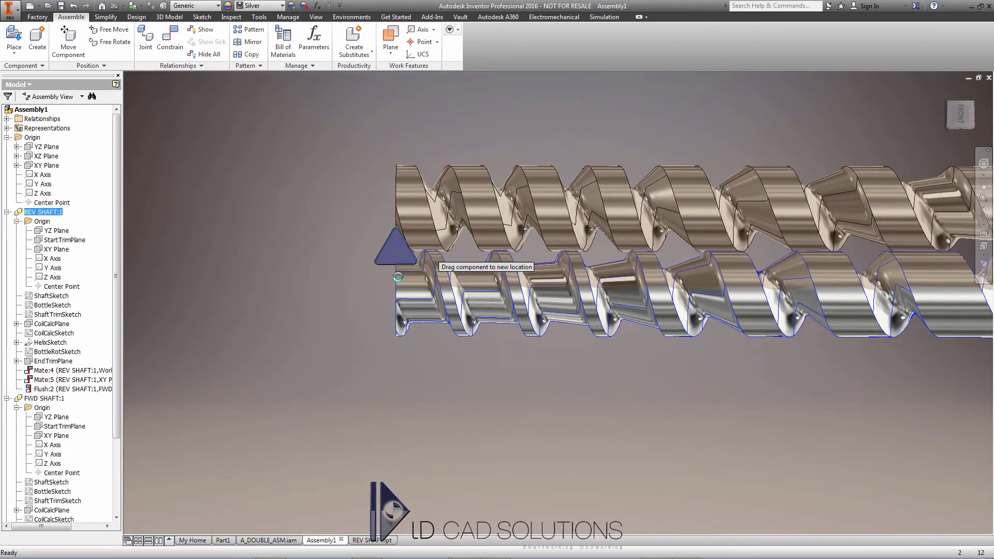
click(511, 411)
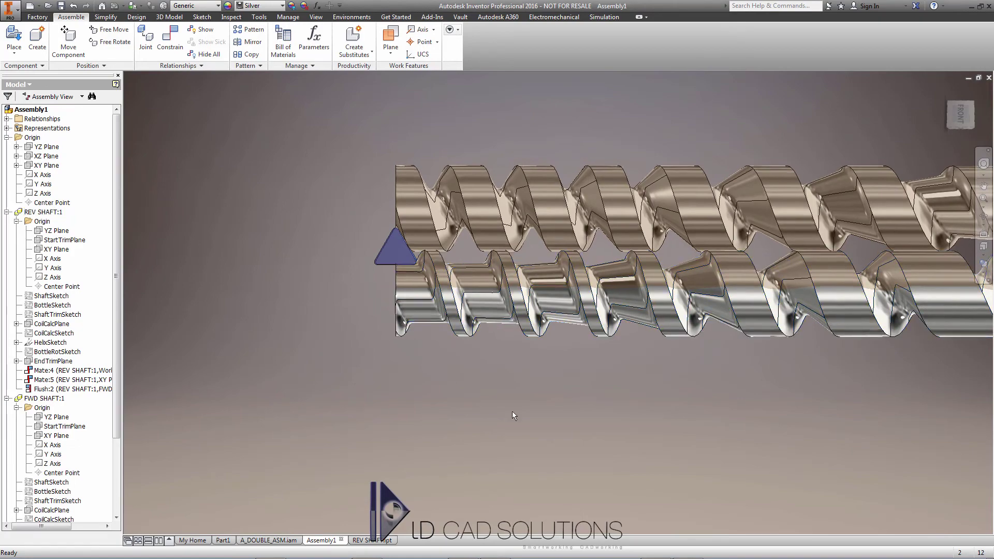
shift+middle_drag(511, 411, 886, 186)
click(955, 117)
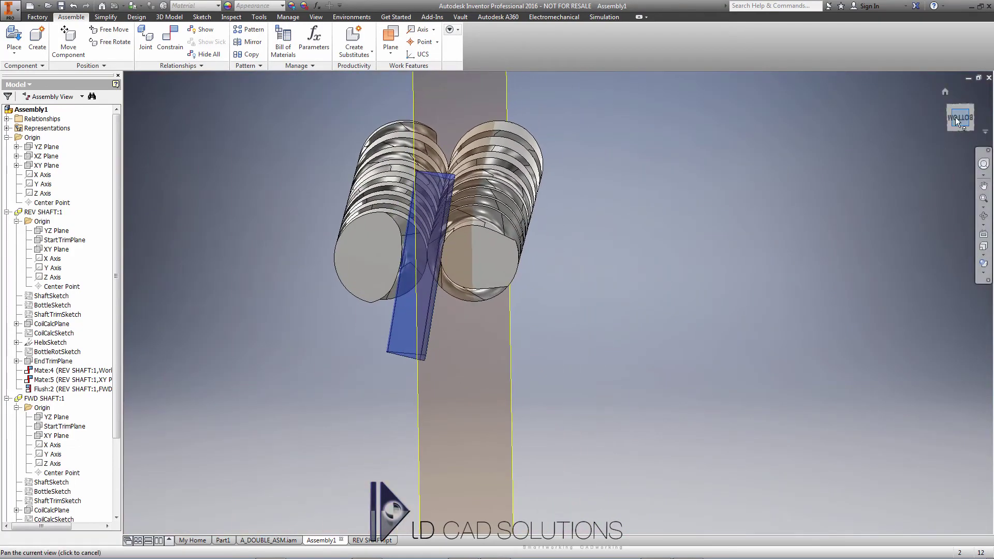
click(962, 115)
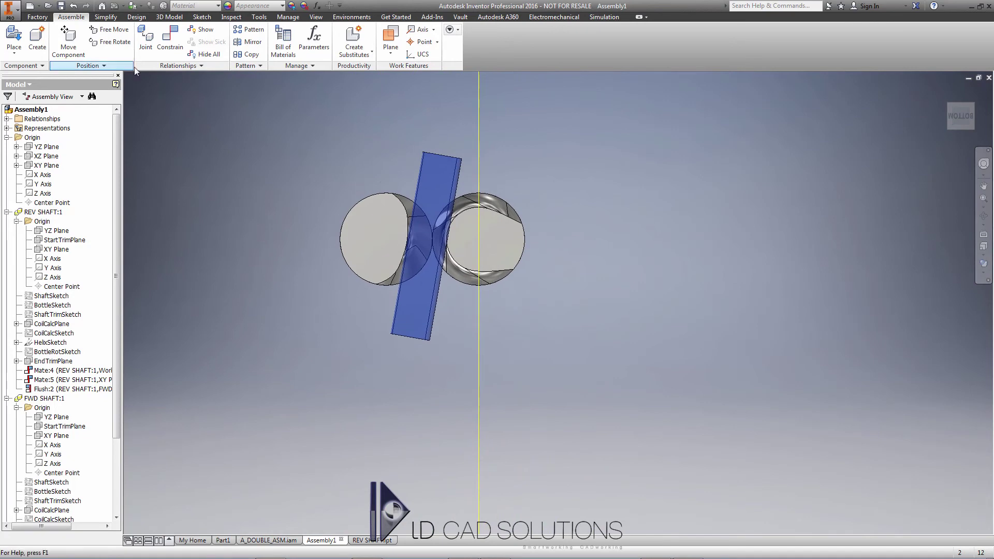
- Constrain the REV SHAFT's XY Plane to the assembly's XY Plane with an angle of DriveMe -180* -1
click(175, 44)
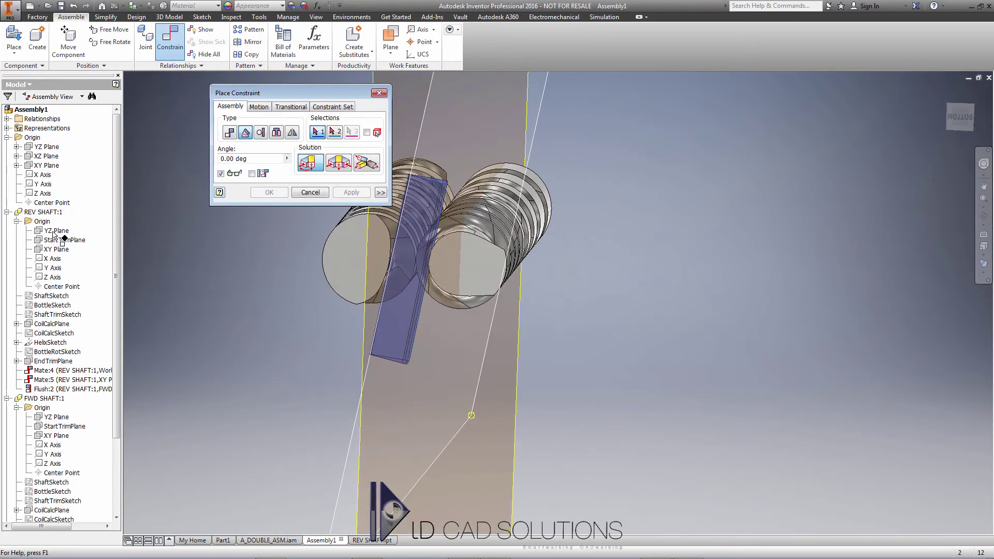
click(57, 250)
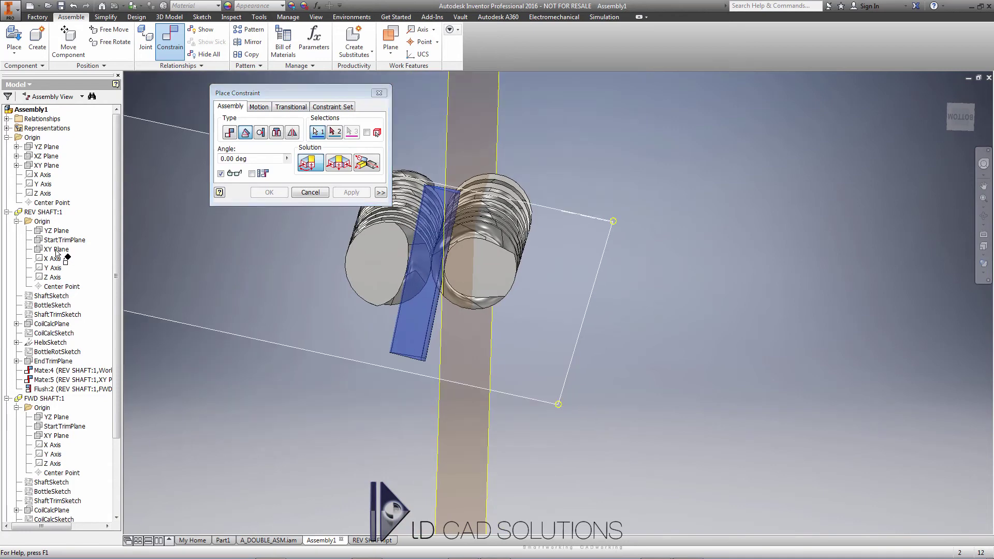
click(41, 166)
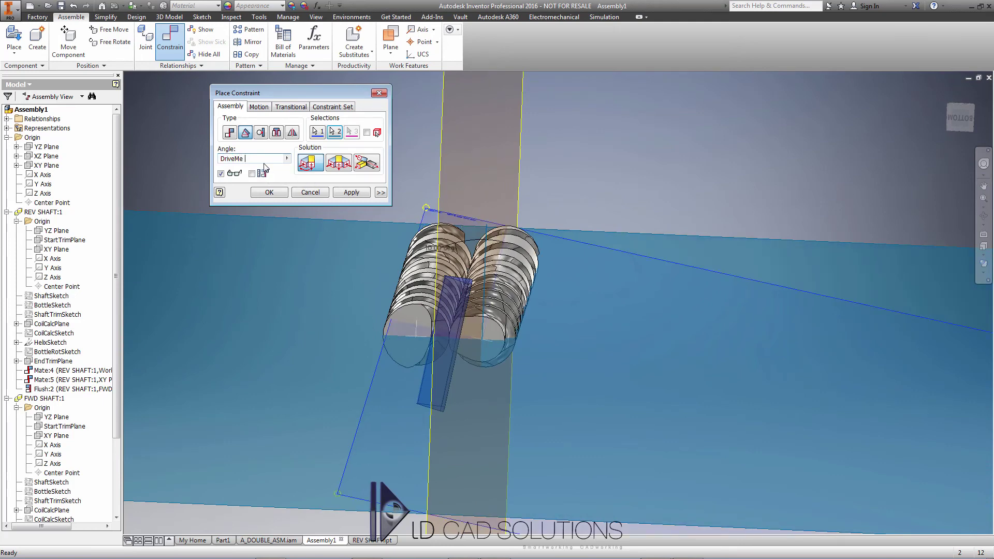
text(180* -1)
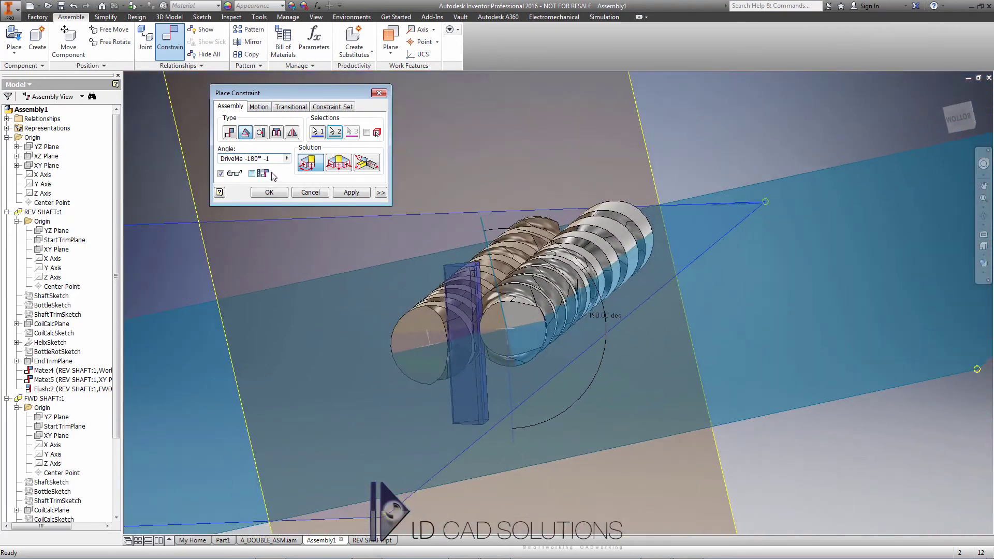
click(269, 192)
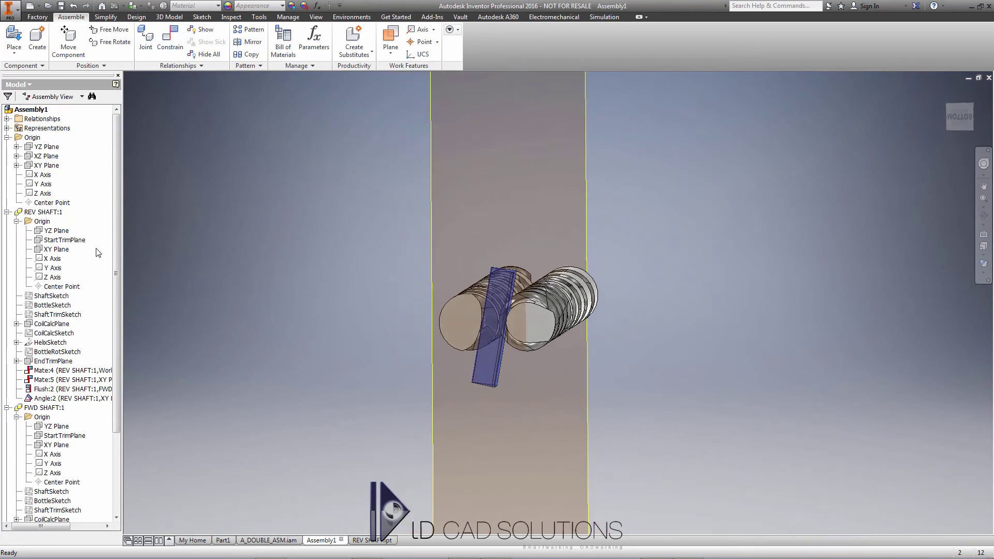
- Hide Work Plane1 in the assembly
scroll(113, 287, down, 4)
click(49, 510)
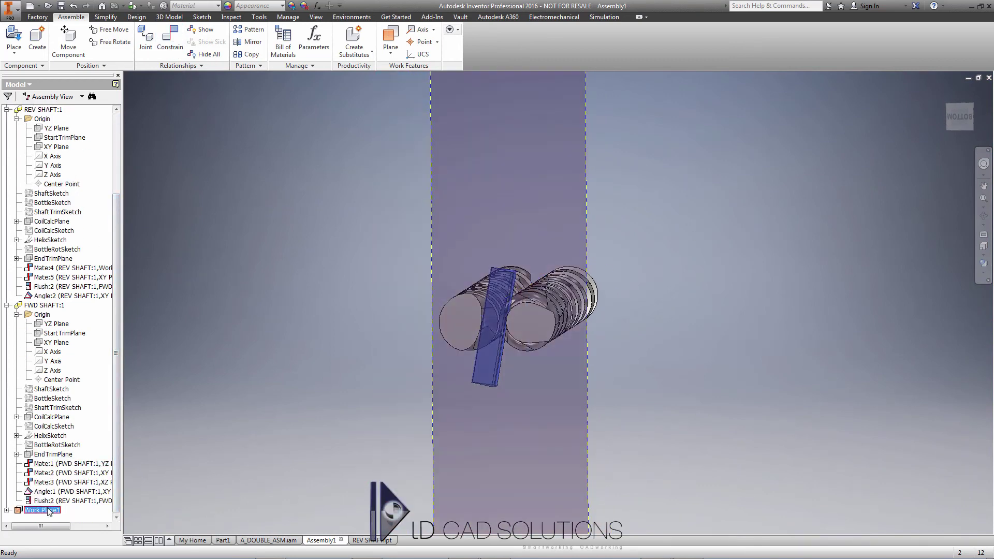
key(alt+v)
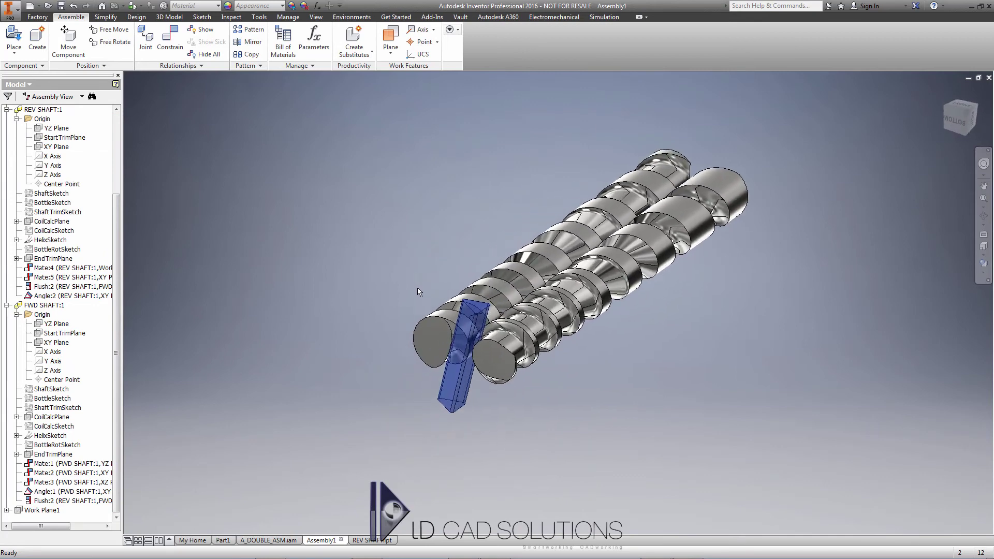
- Edit the FWD SHAFT in place, hide its Bottle solid body, and return to the assembly
double_click(472, 313)
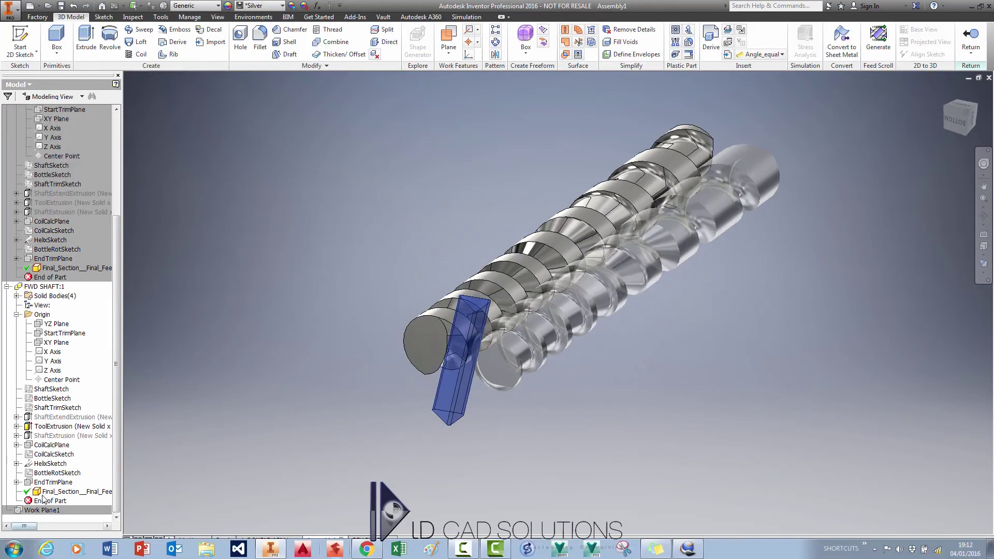
click(17, 296)
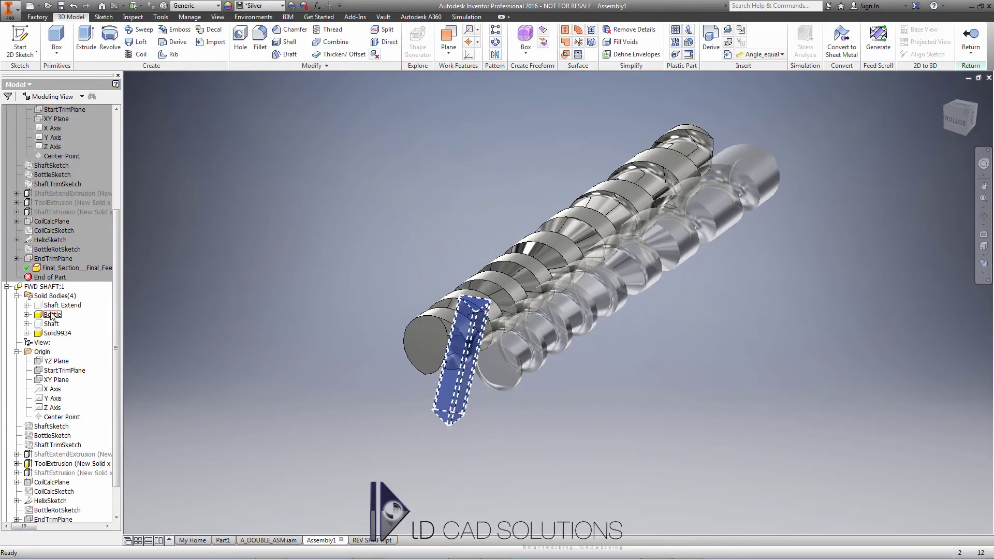
right_click(46, 314)
click(68, 374)
middle_drag(332, 290, 327, 303)
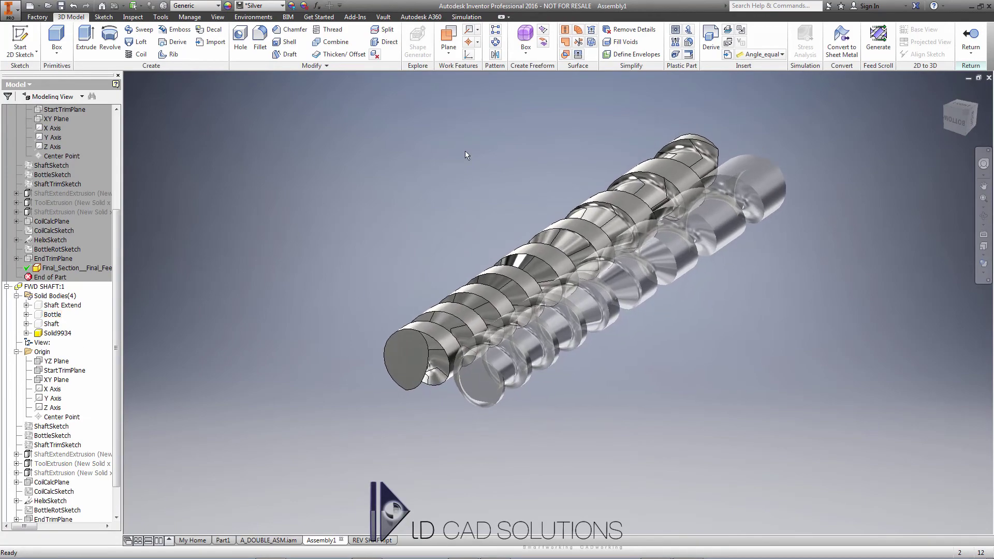
click(971, 39)
- Drive the FWD SHAFT's Angle:1 constraint forward from 0 to 359 deg to examine how both scrolls rotate together
click(959, 112)
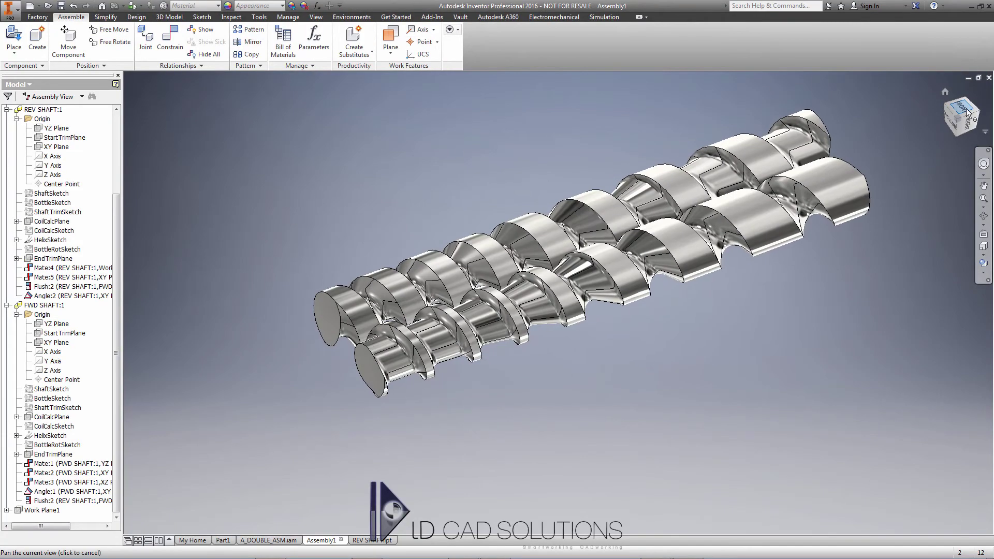
click(986, 103)
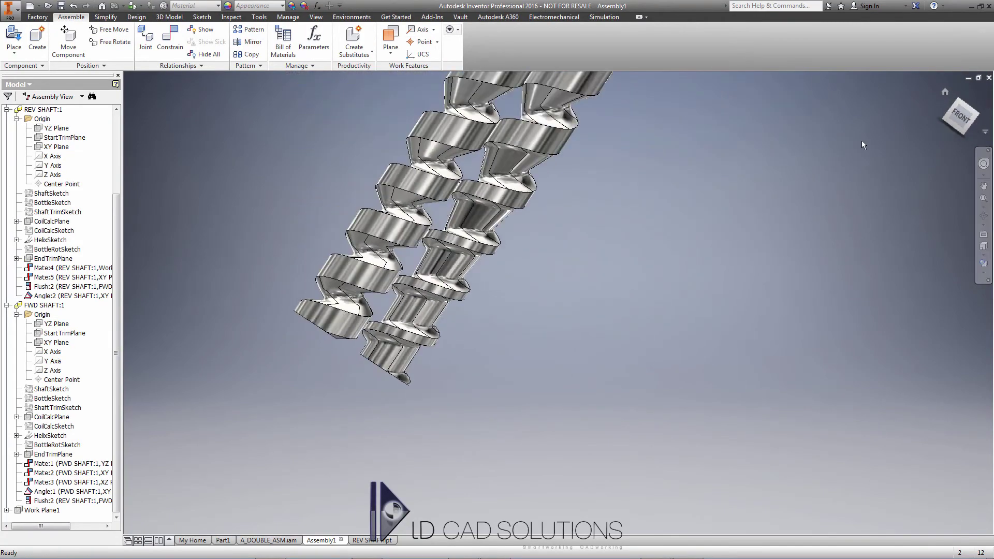
scroll(465, 236, down, 3)
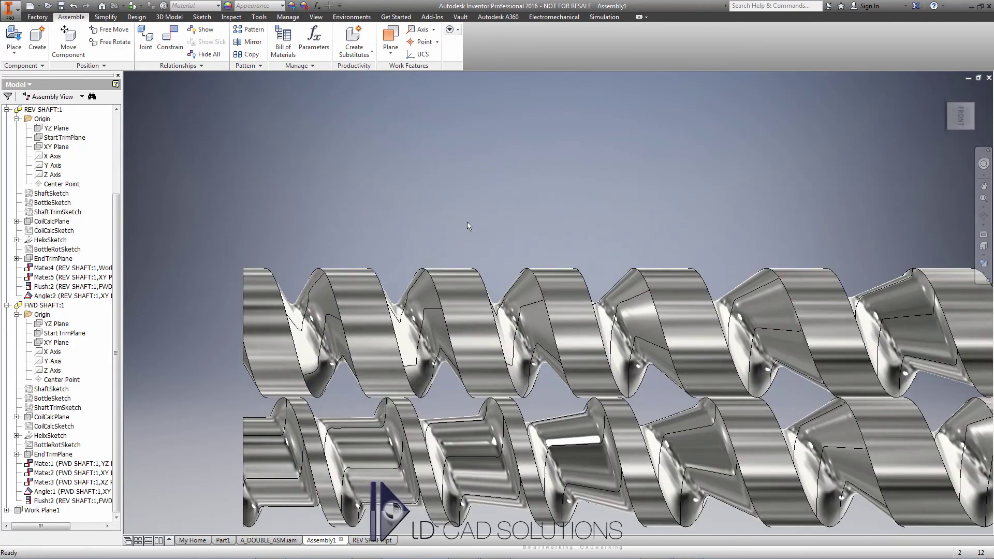
scroll(497, 203, up, 2)
middle_drag(503, 198, 409, 169)
scroll(437, 183, up, 3)
scroll(437, 183, down, 2)
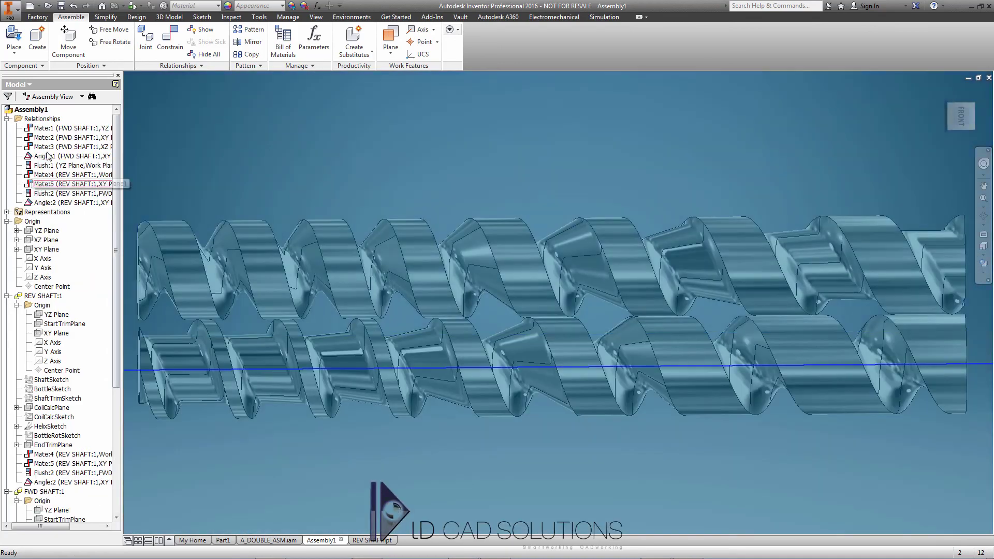
right_click(57, 155)
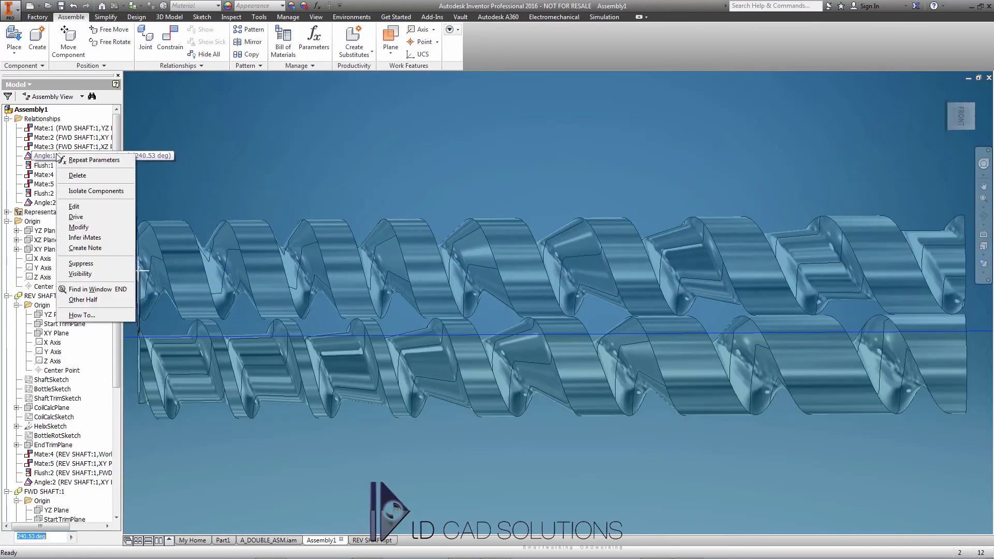
click(75, 217)
click(136, 78)
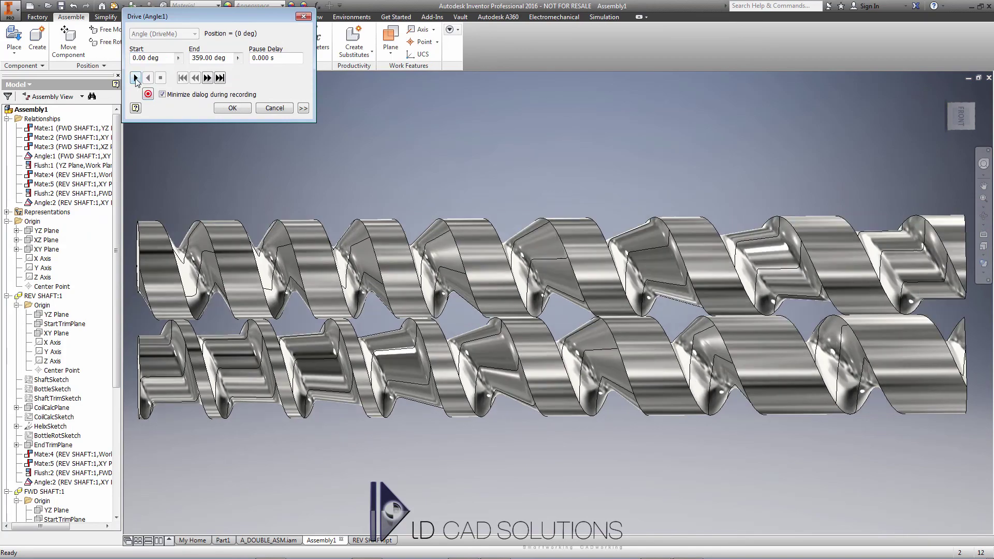